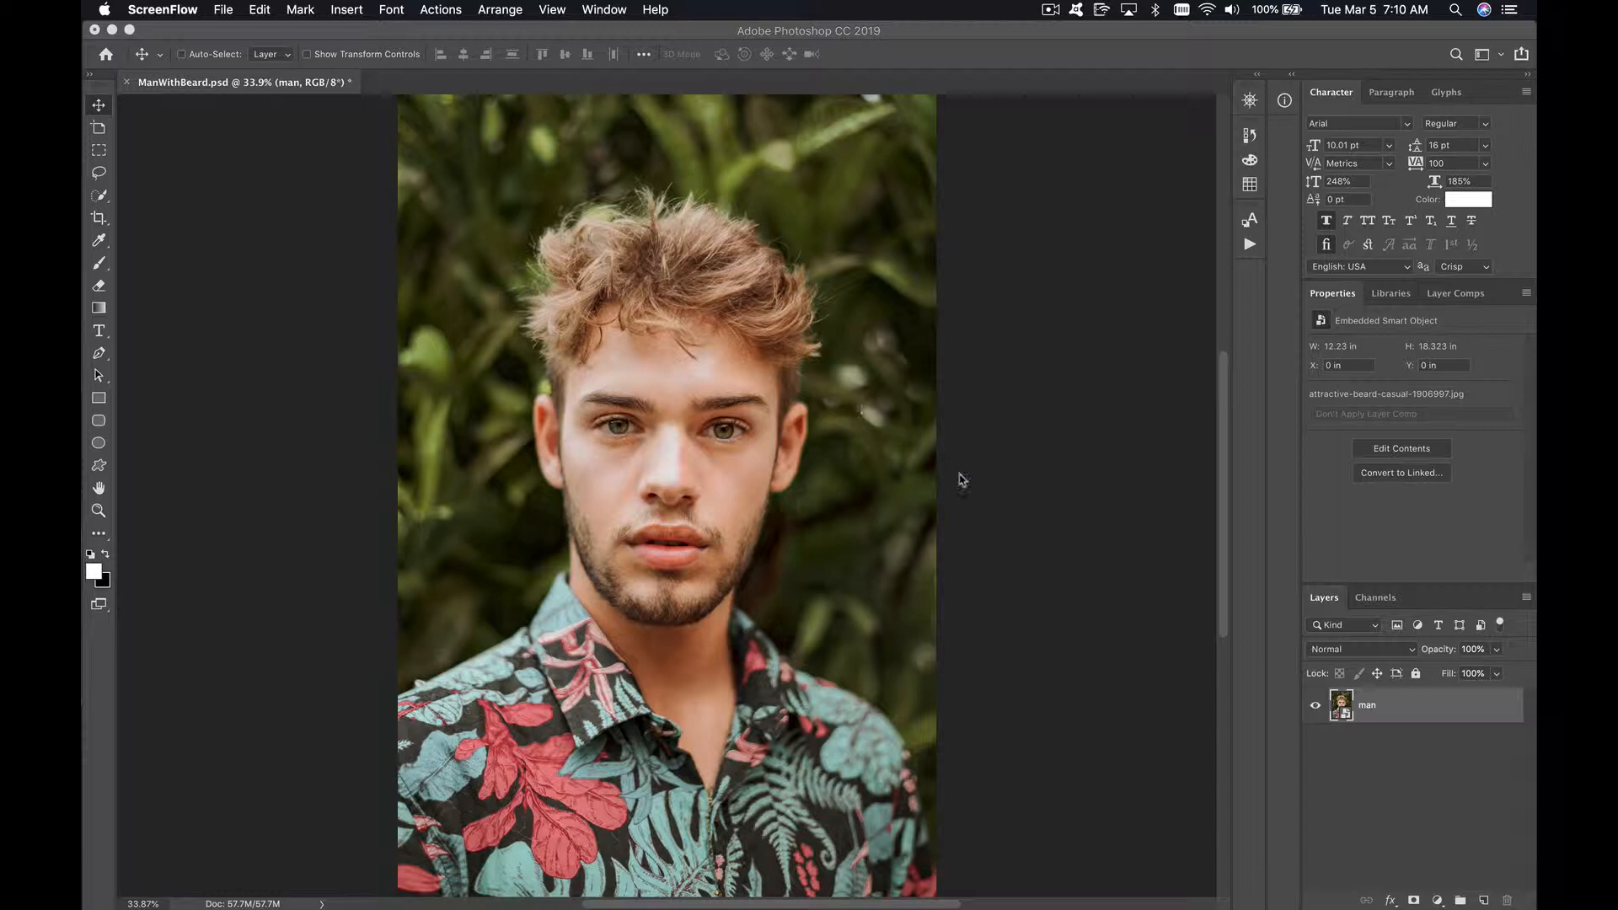
# Add a Black & White adjustment layer above the man layer and toggle its visibility to compare it with the color photo.
pyautogui.click(1399, 710)
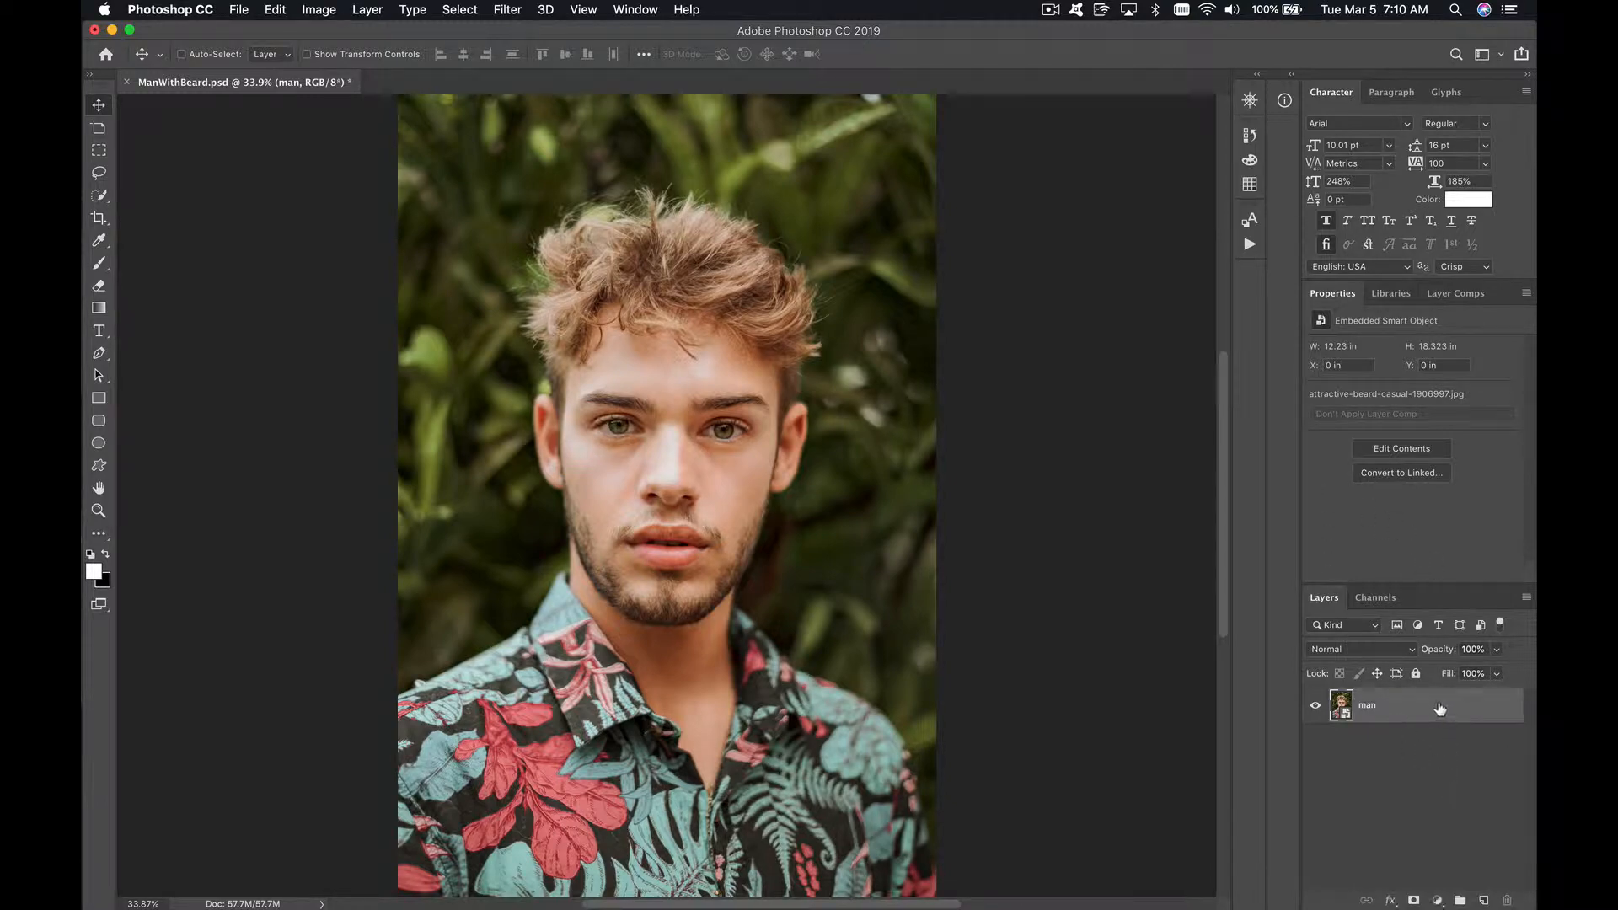
pyautogui.click(1438, 901)
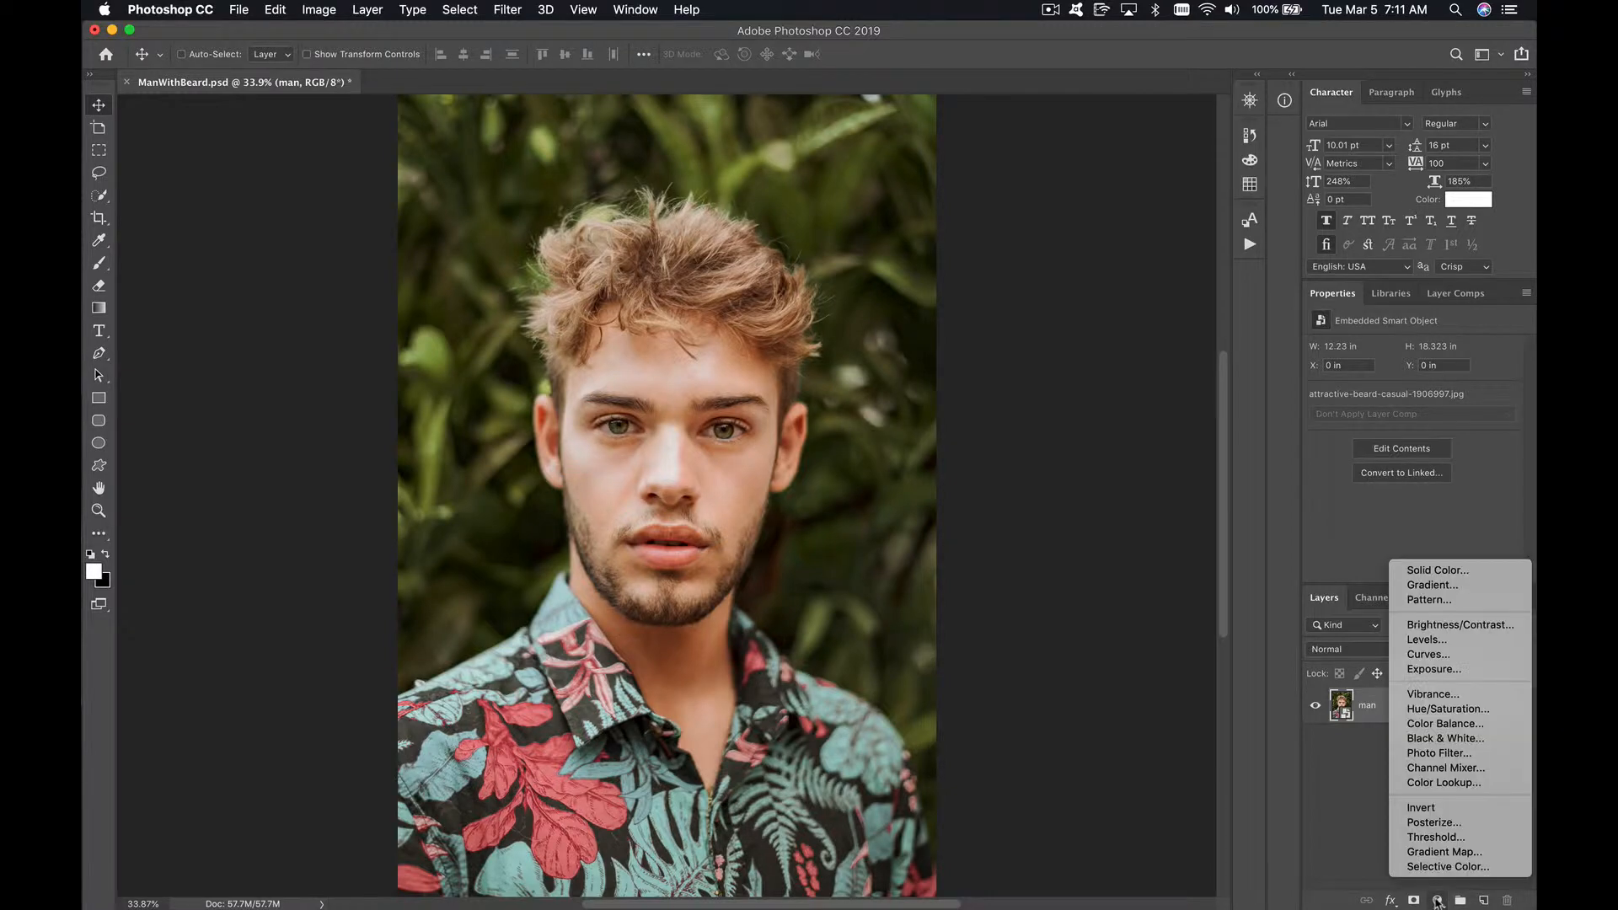
pyautogui.click(1471, 746)
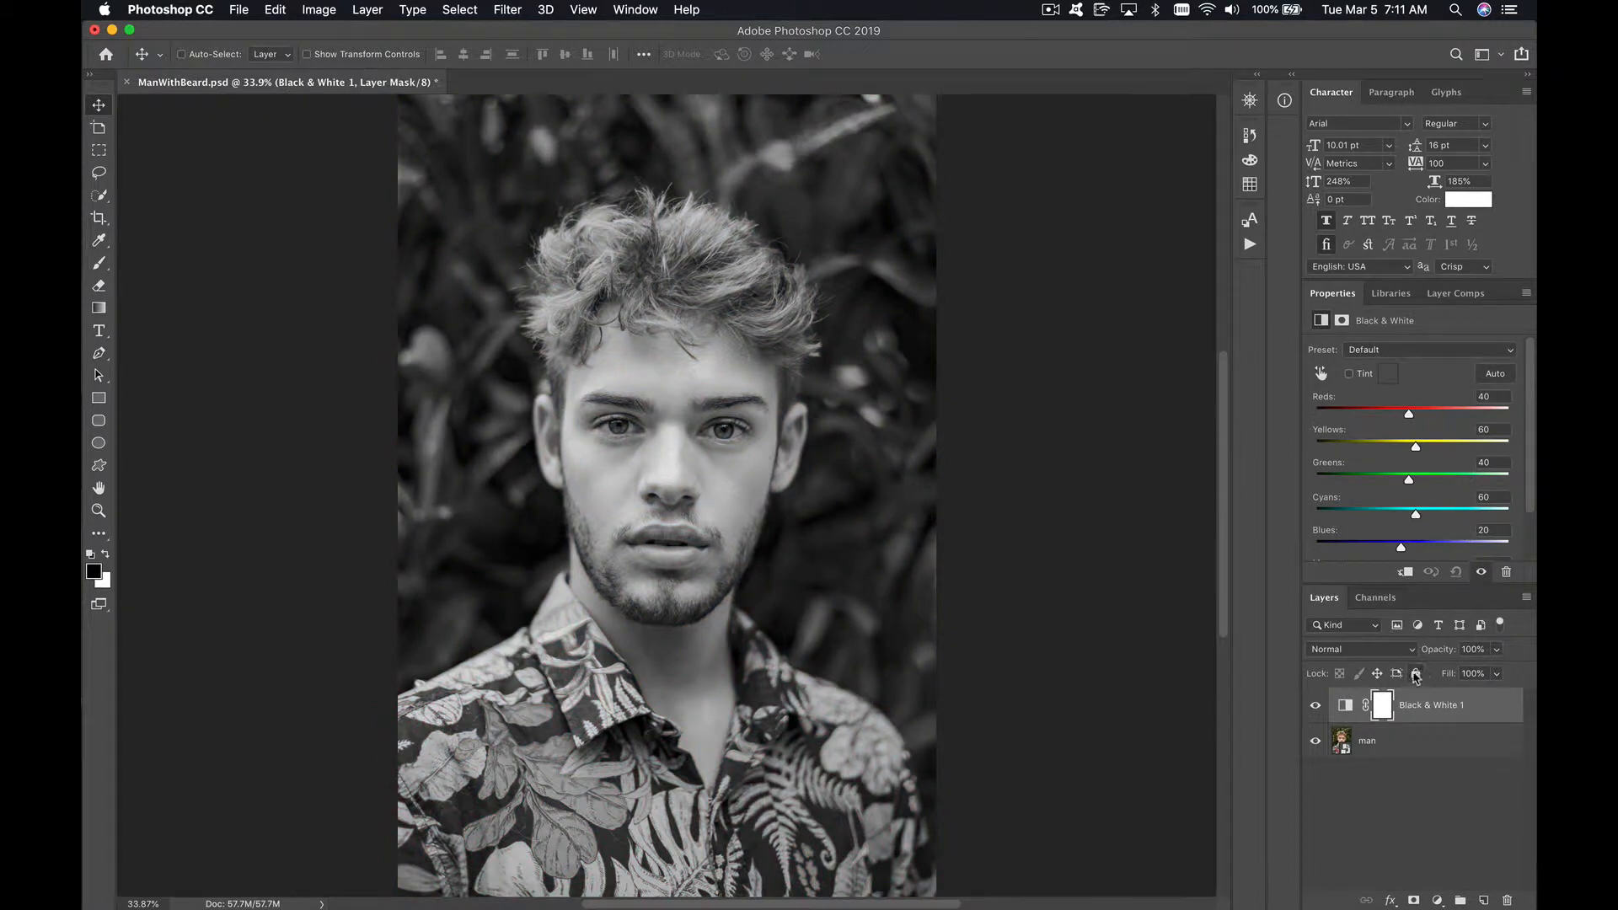
pyautogui.click(1316, 710)
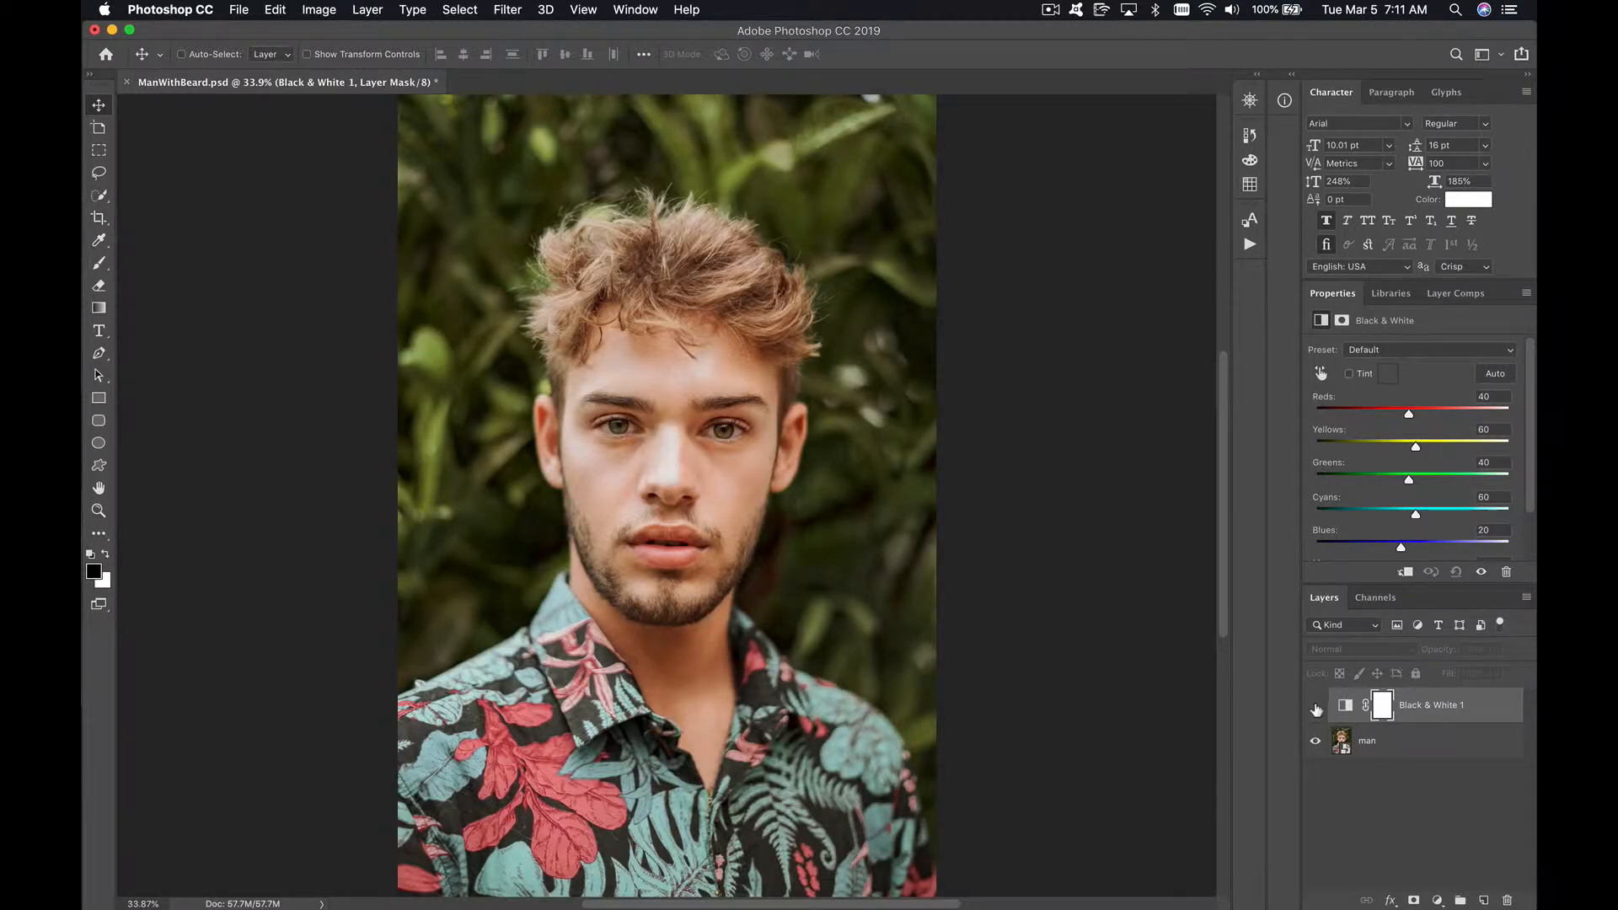
pyautogui.click(1316, 711)
pyautogui.click(1316, 711)
pyautogui.click(1316, 710)
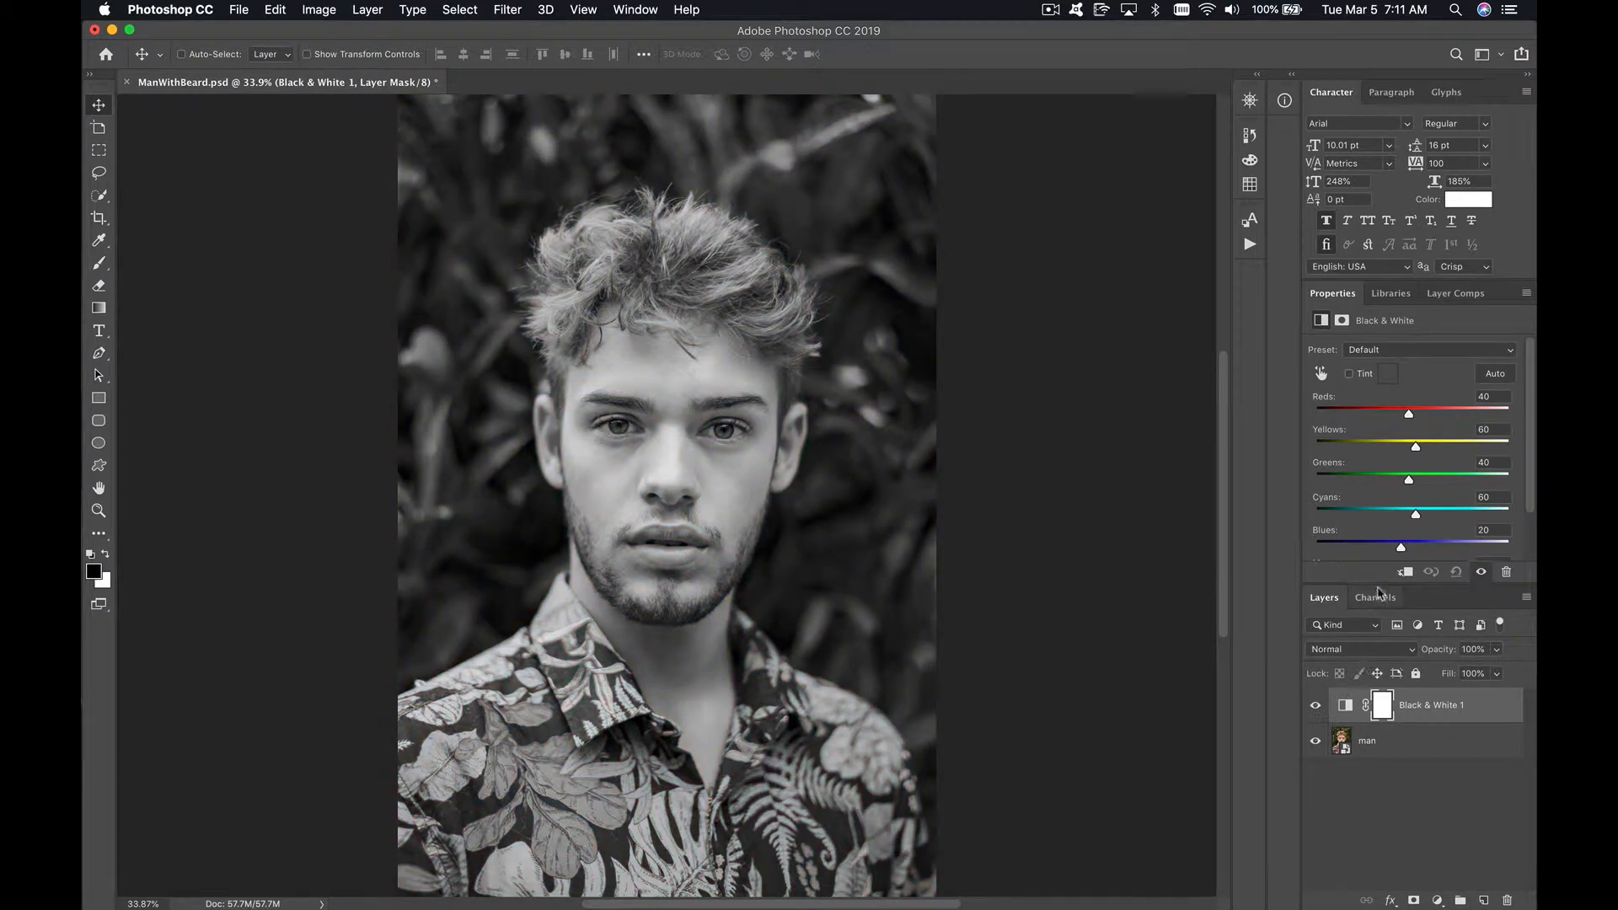
# Try the Darker, Green Filter and High Contrast Blue Filter presets on the Black & White adjustment, ending on Darker.
pyautogui.click(1426, 350)
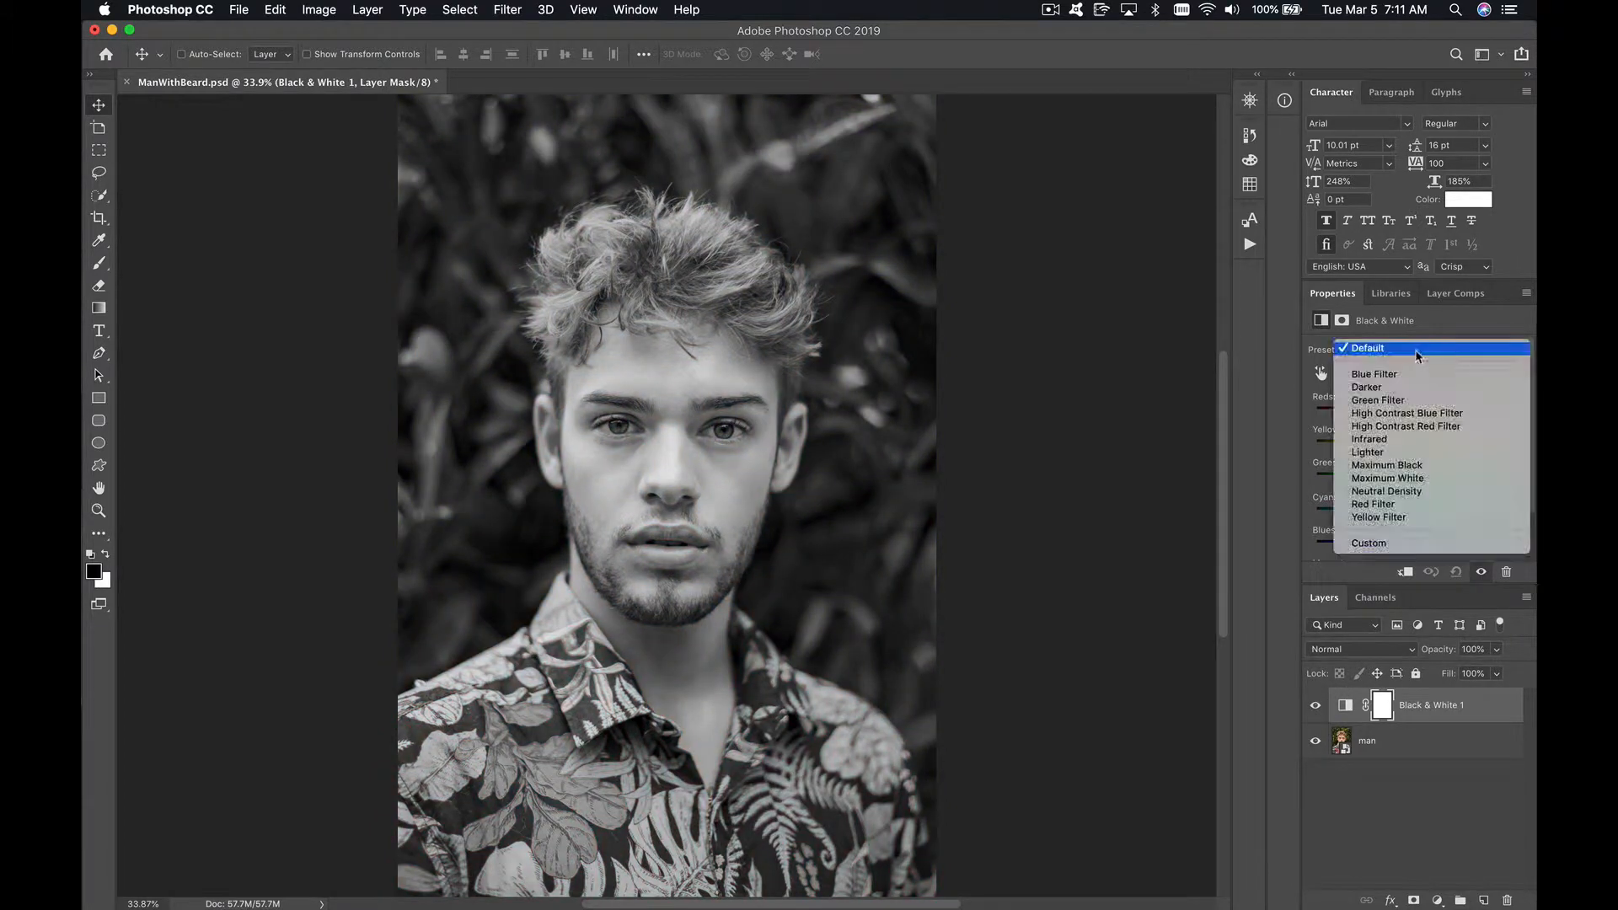
pyautogui.click(1405, 386)
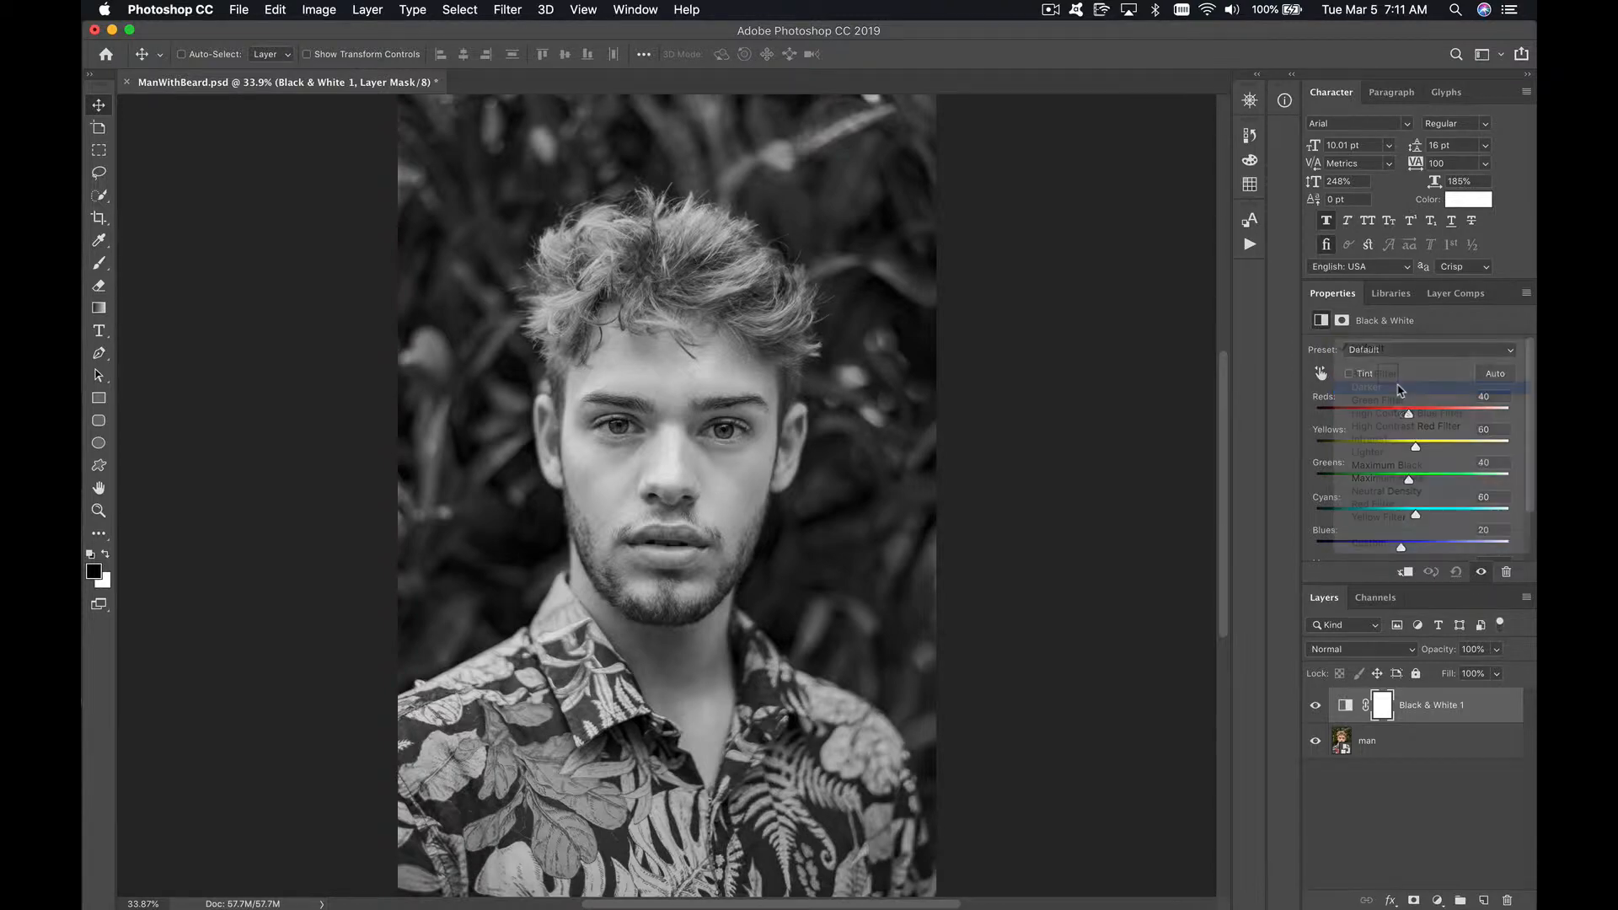
pyautogui.click(1424, 350)
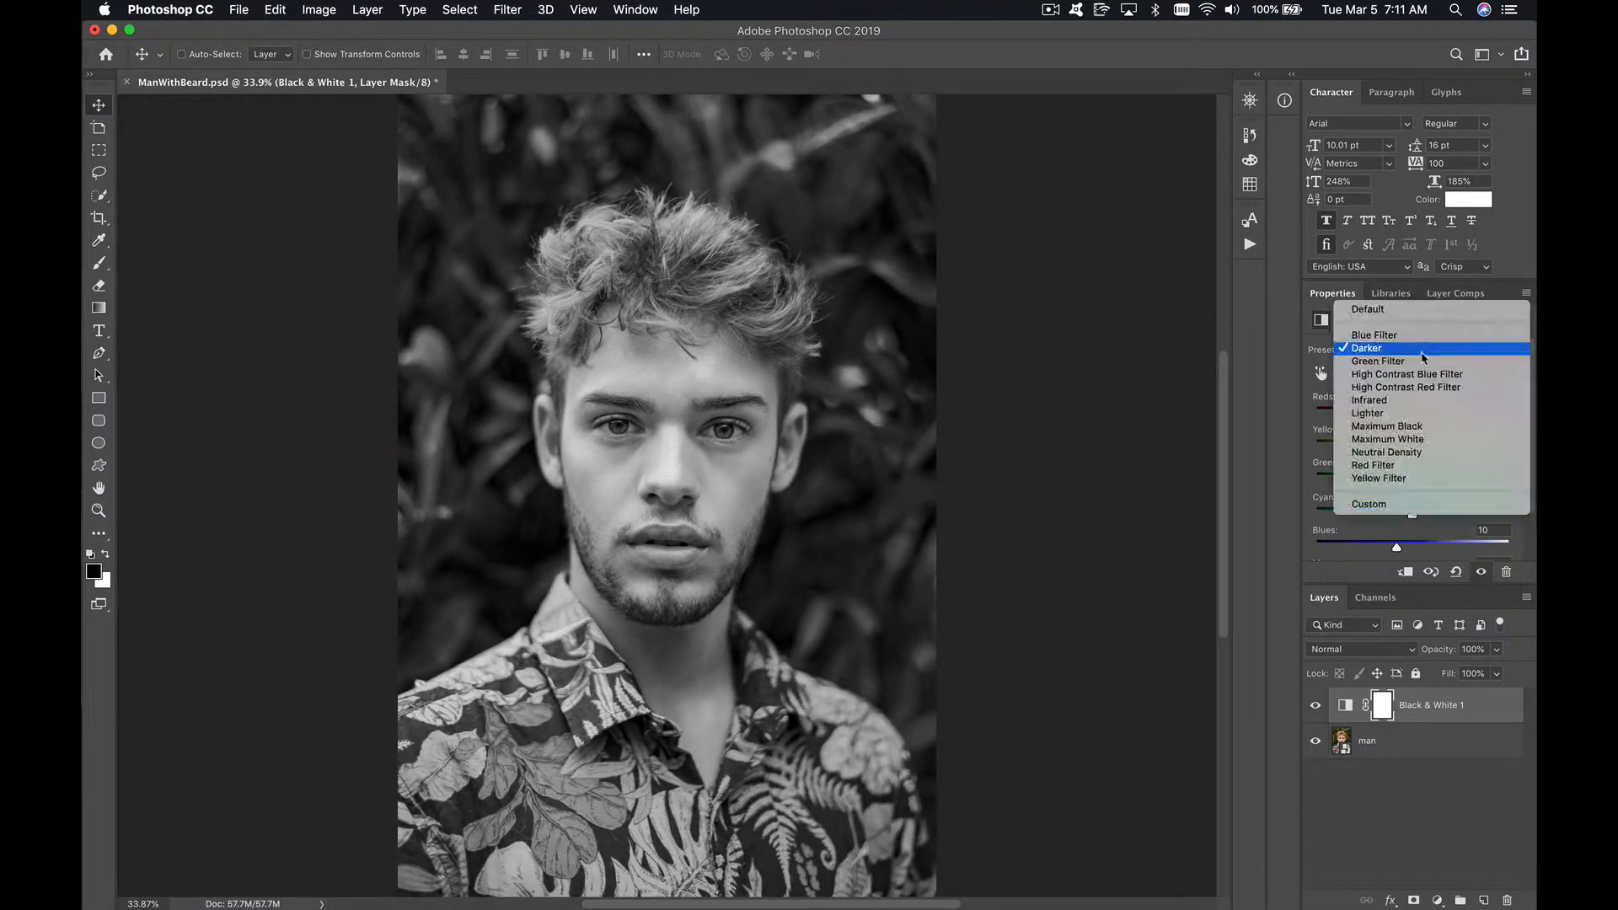
pyautogui.click(1422, 362)
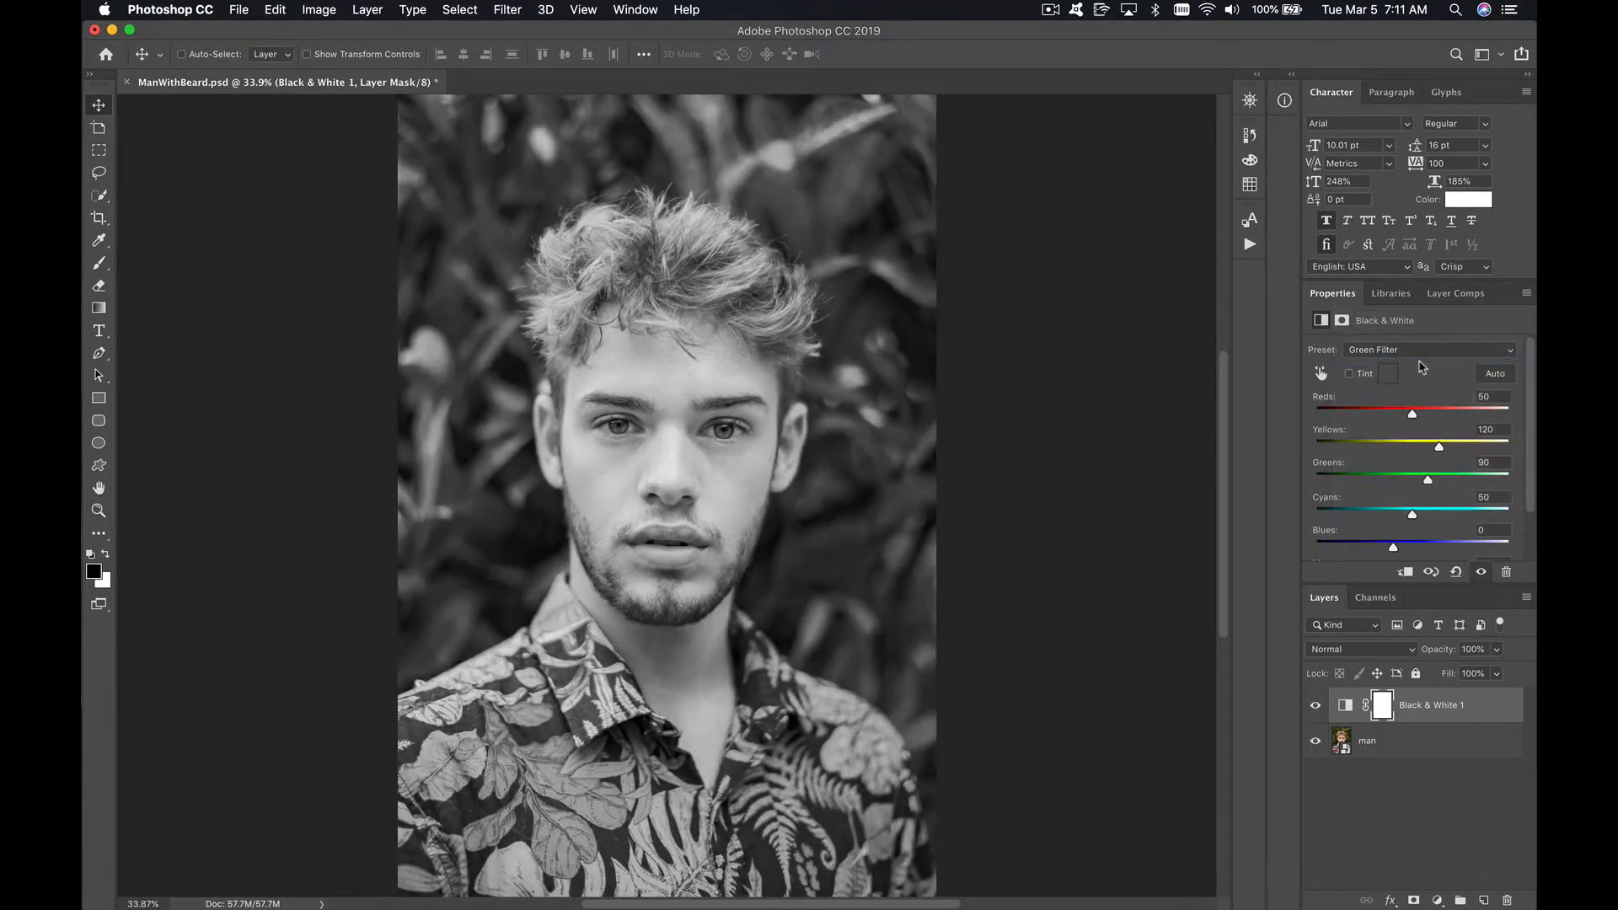
pyautogui.click(1429, 352)
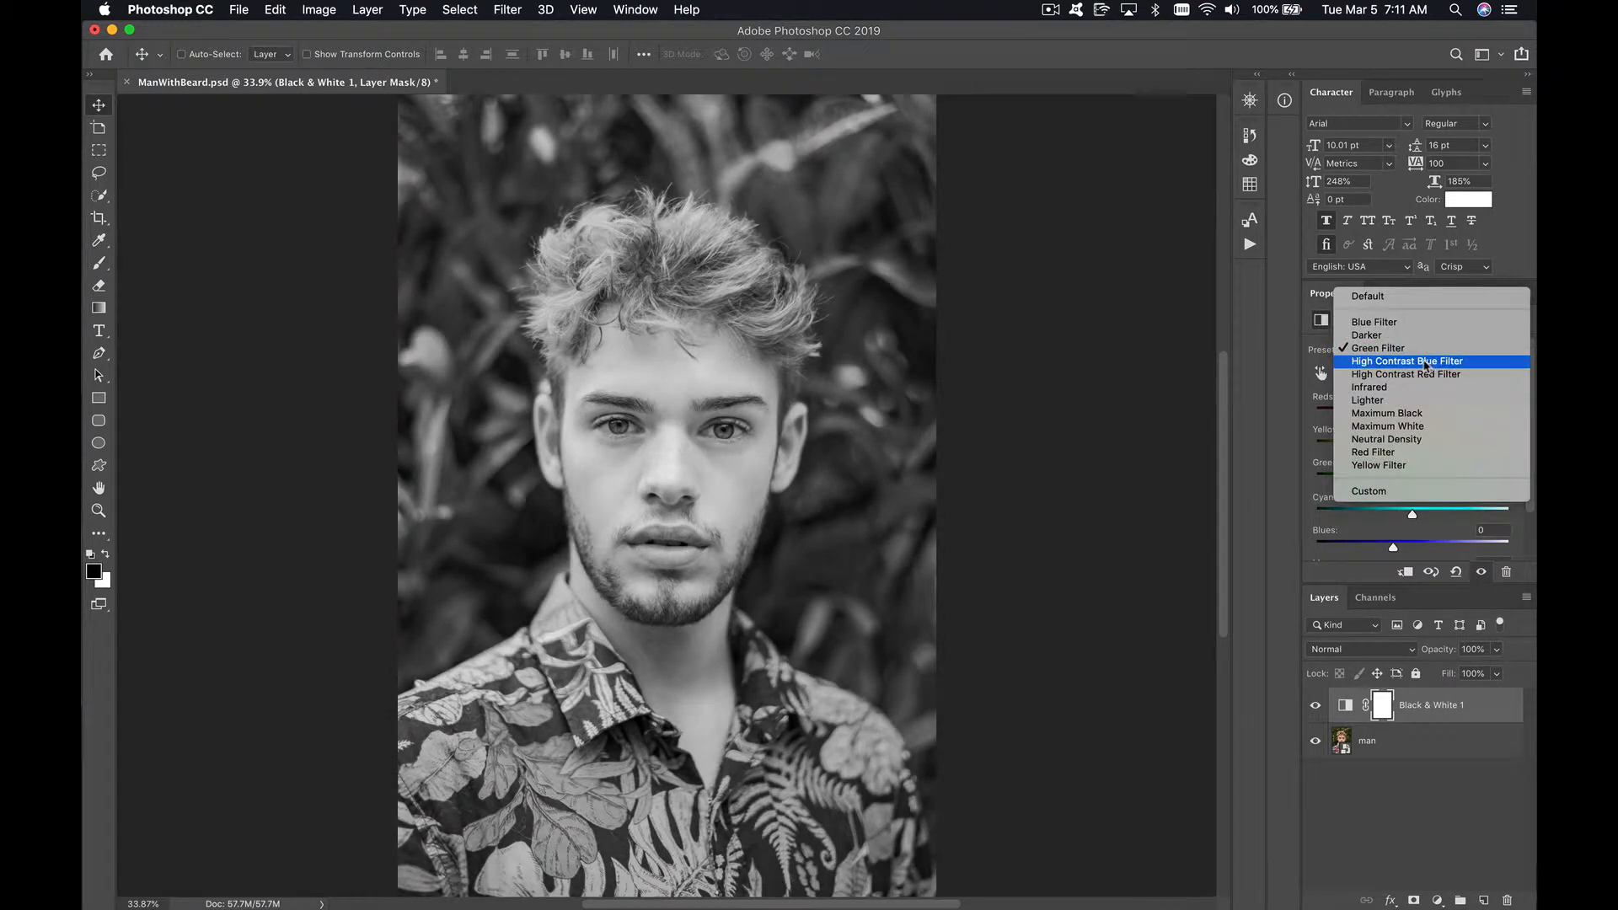
pyautogui.click(1425, 363)
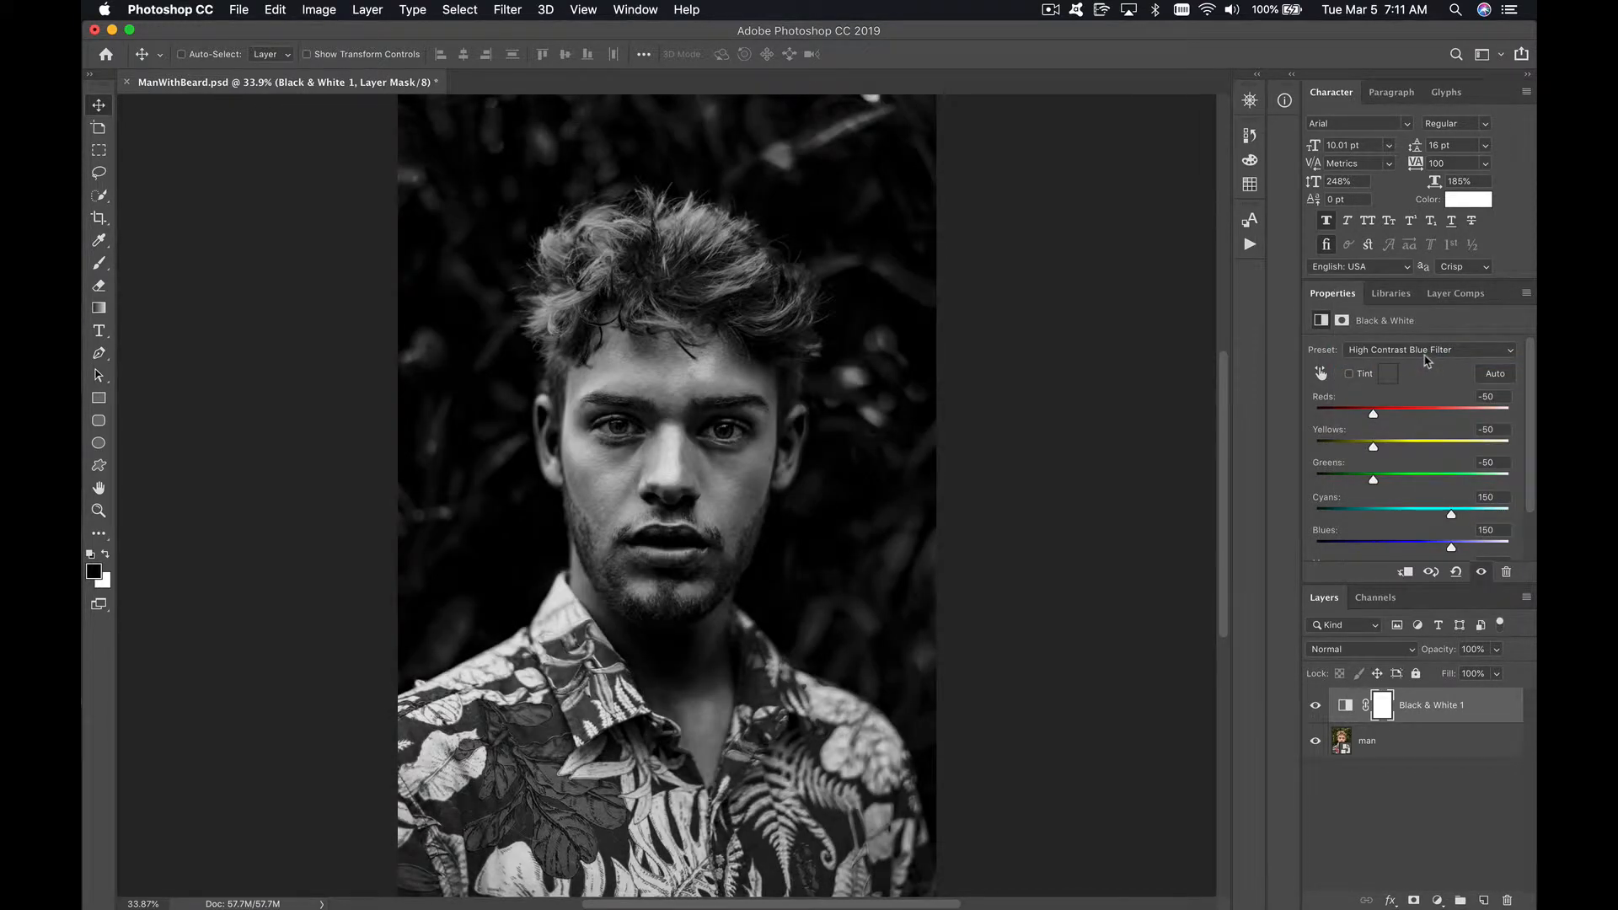
pyautogui.click(1428, 352)
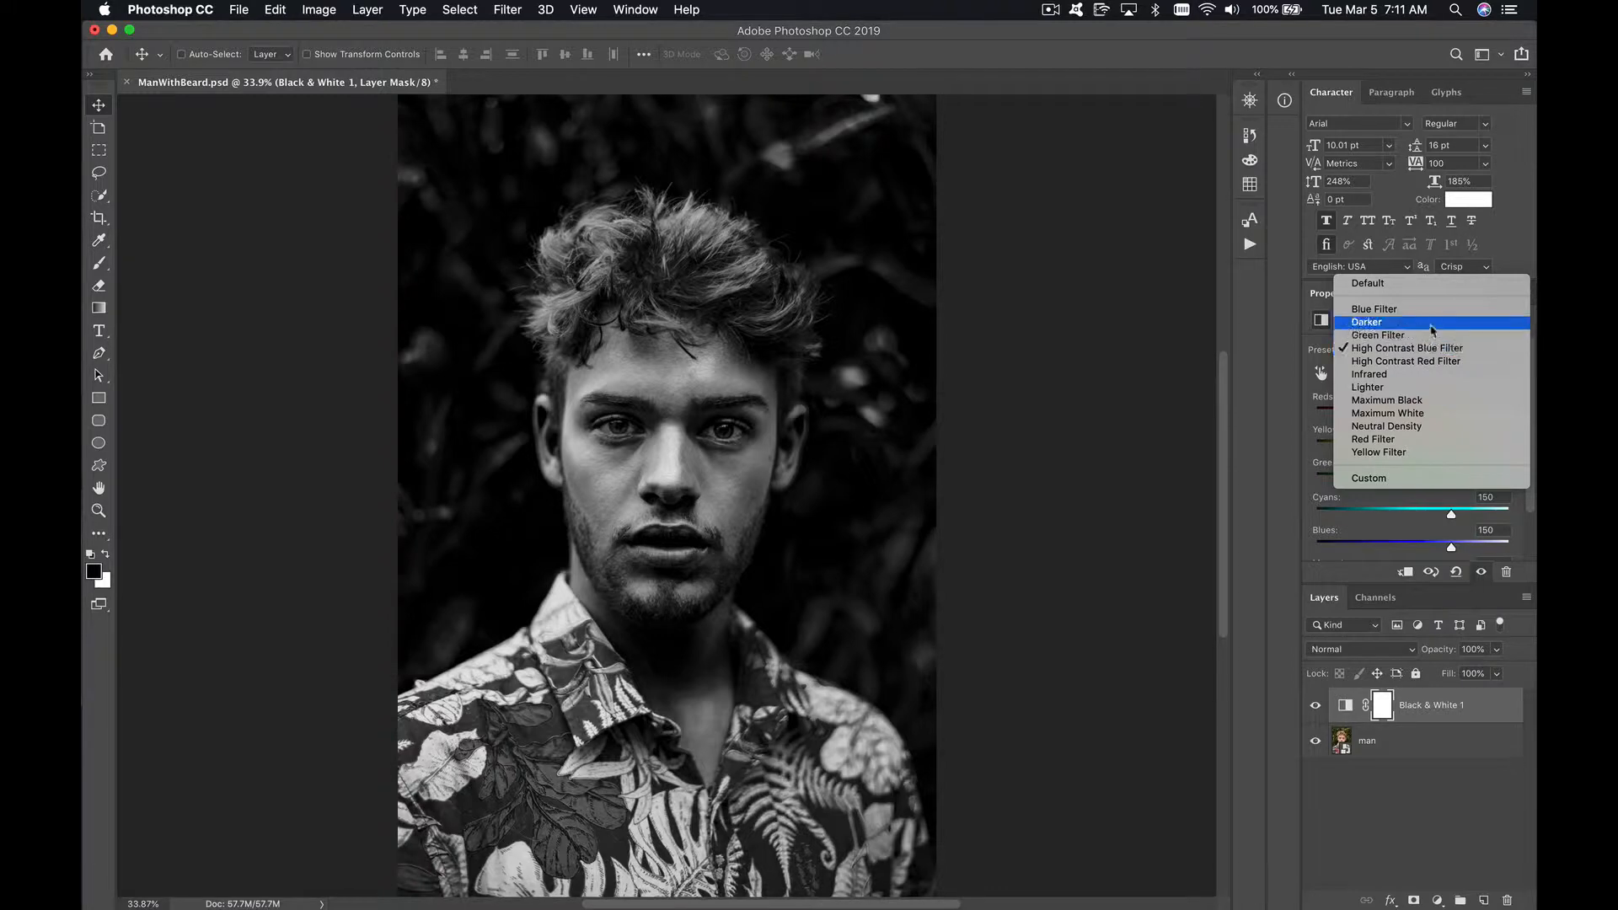
pyautogui.click(1433, 323)
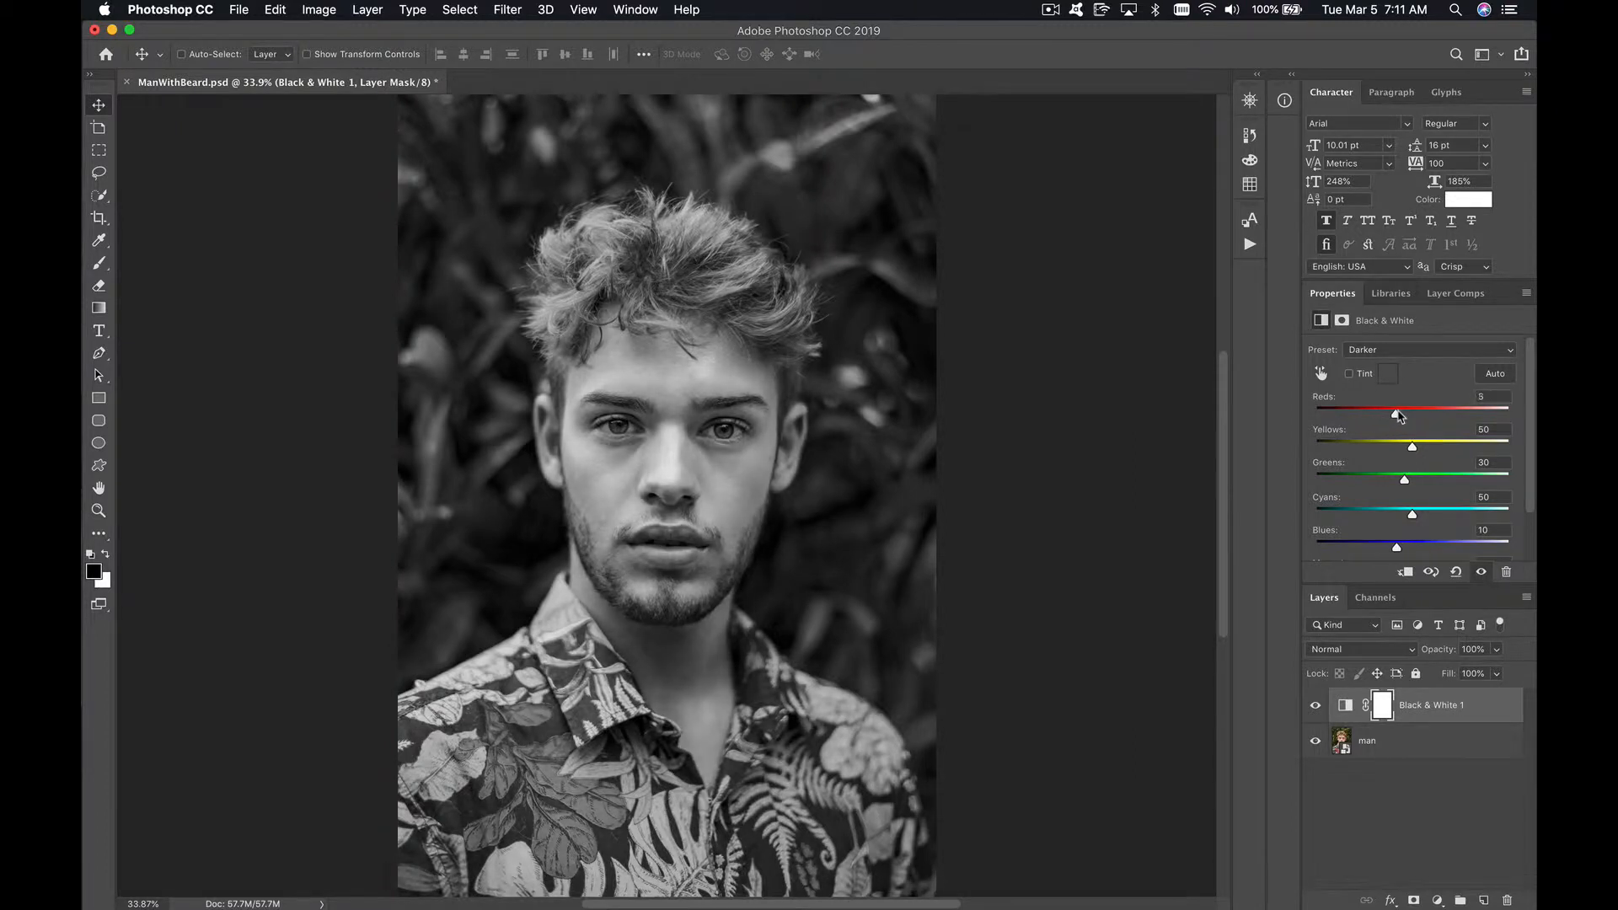
# Adjust the Black & White mix to Reds 28, Yellows 12, Greens -10, Cyans 41 and Blues -24.
pyautogui.moveTo(1402, 413); pyautogui.dragTo(1401, 451)
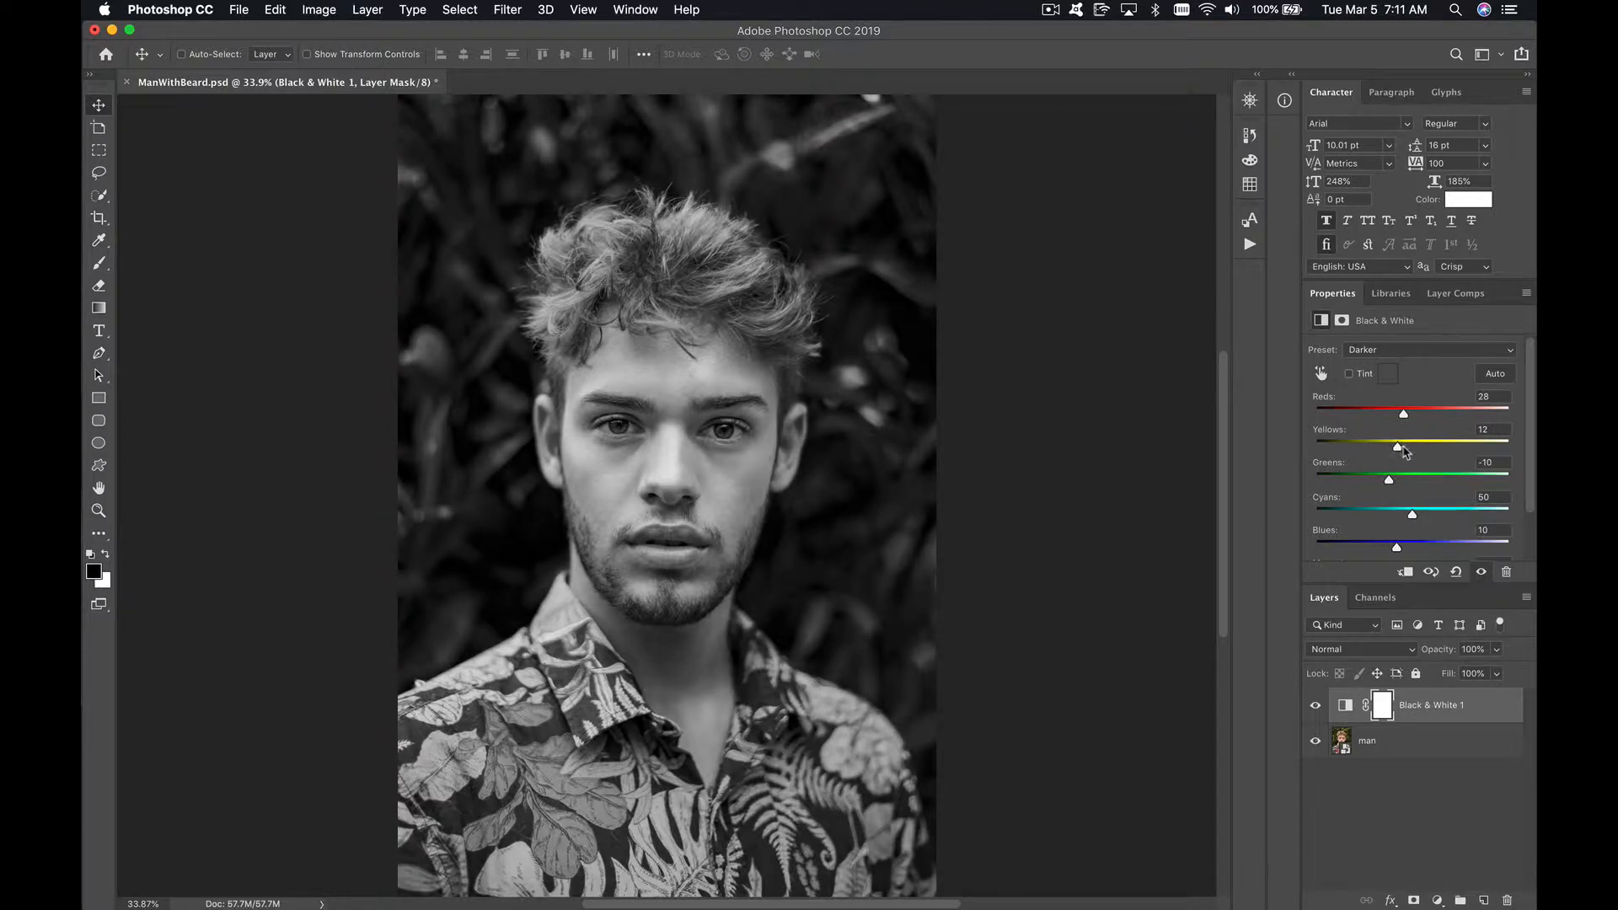
pyautogui.scroll(-2, 1532, 478)
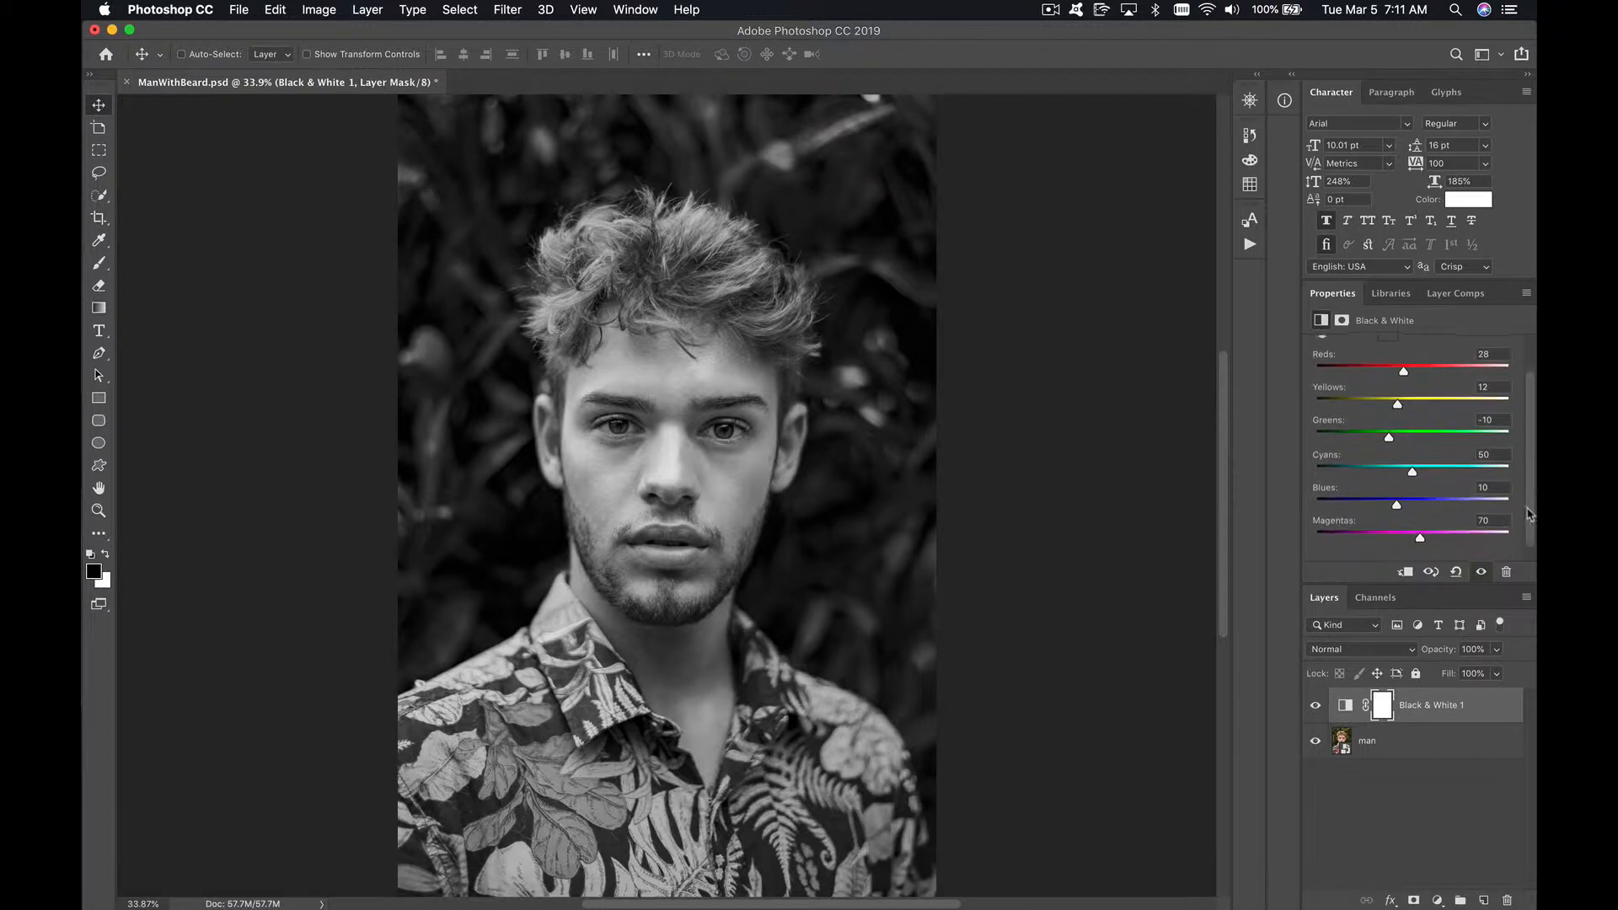
pyautogui.moveTo(1397, 502); pyautogui.dragTo(1408, 469)
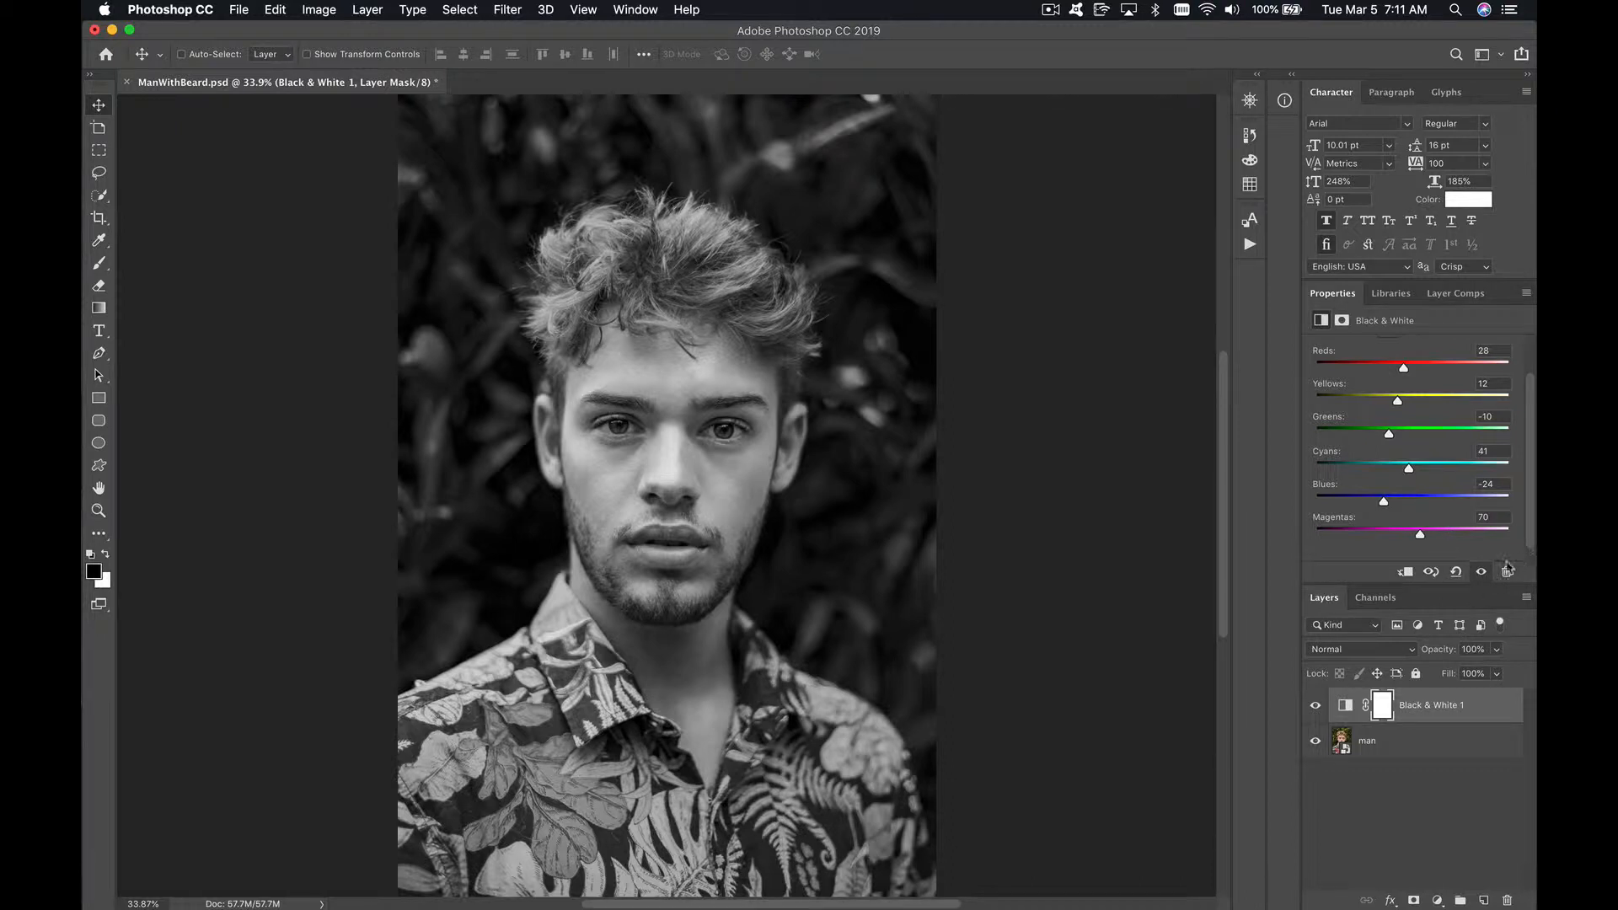
# Delete the Black & White adjustment layer above the man layer.
pyautogui.click(1444, 707)
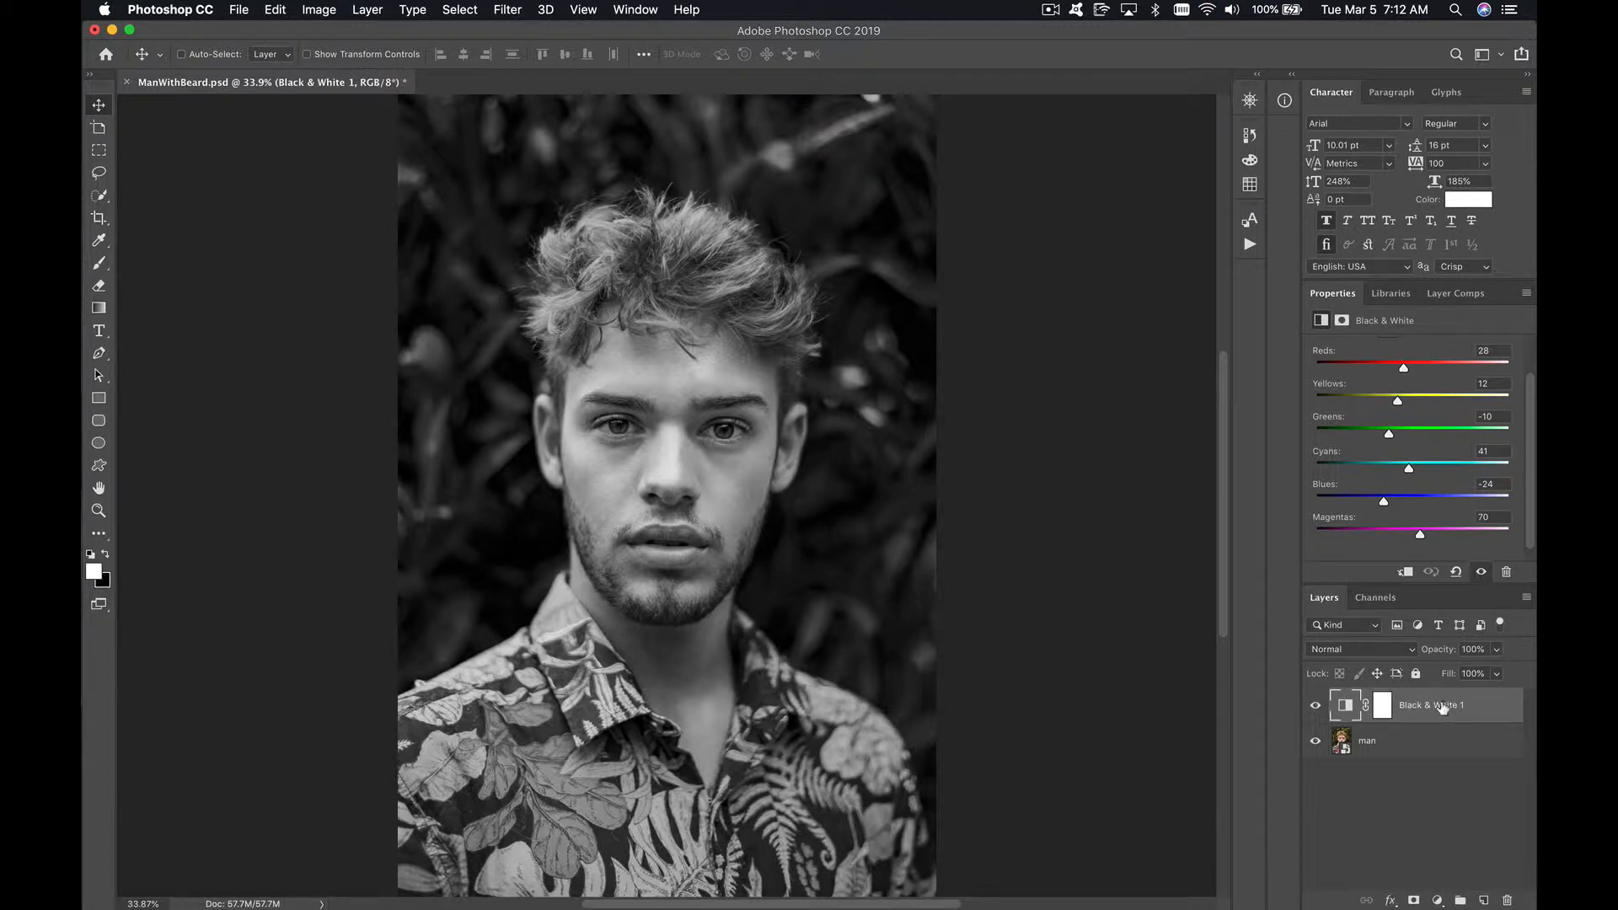
pyautogui.press('Delete')
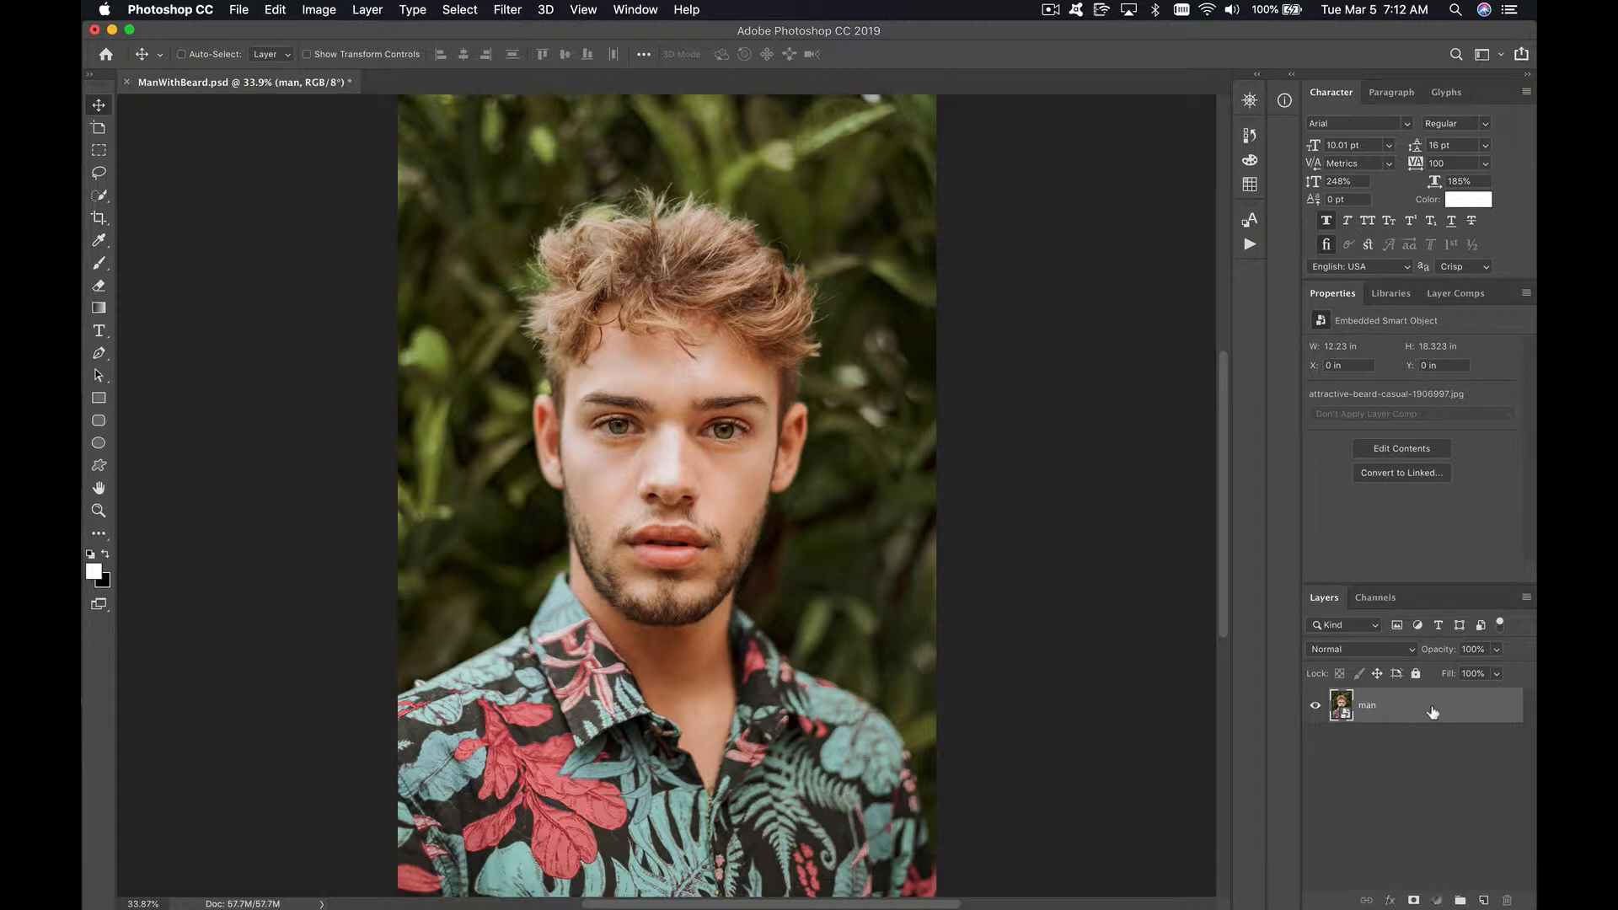
# Duplicate the man layer and rename the copy BW.
pyautogui.press('super+j')
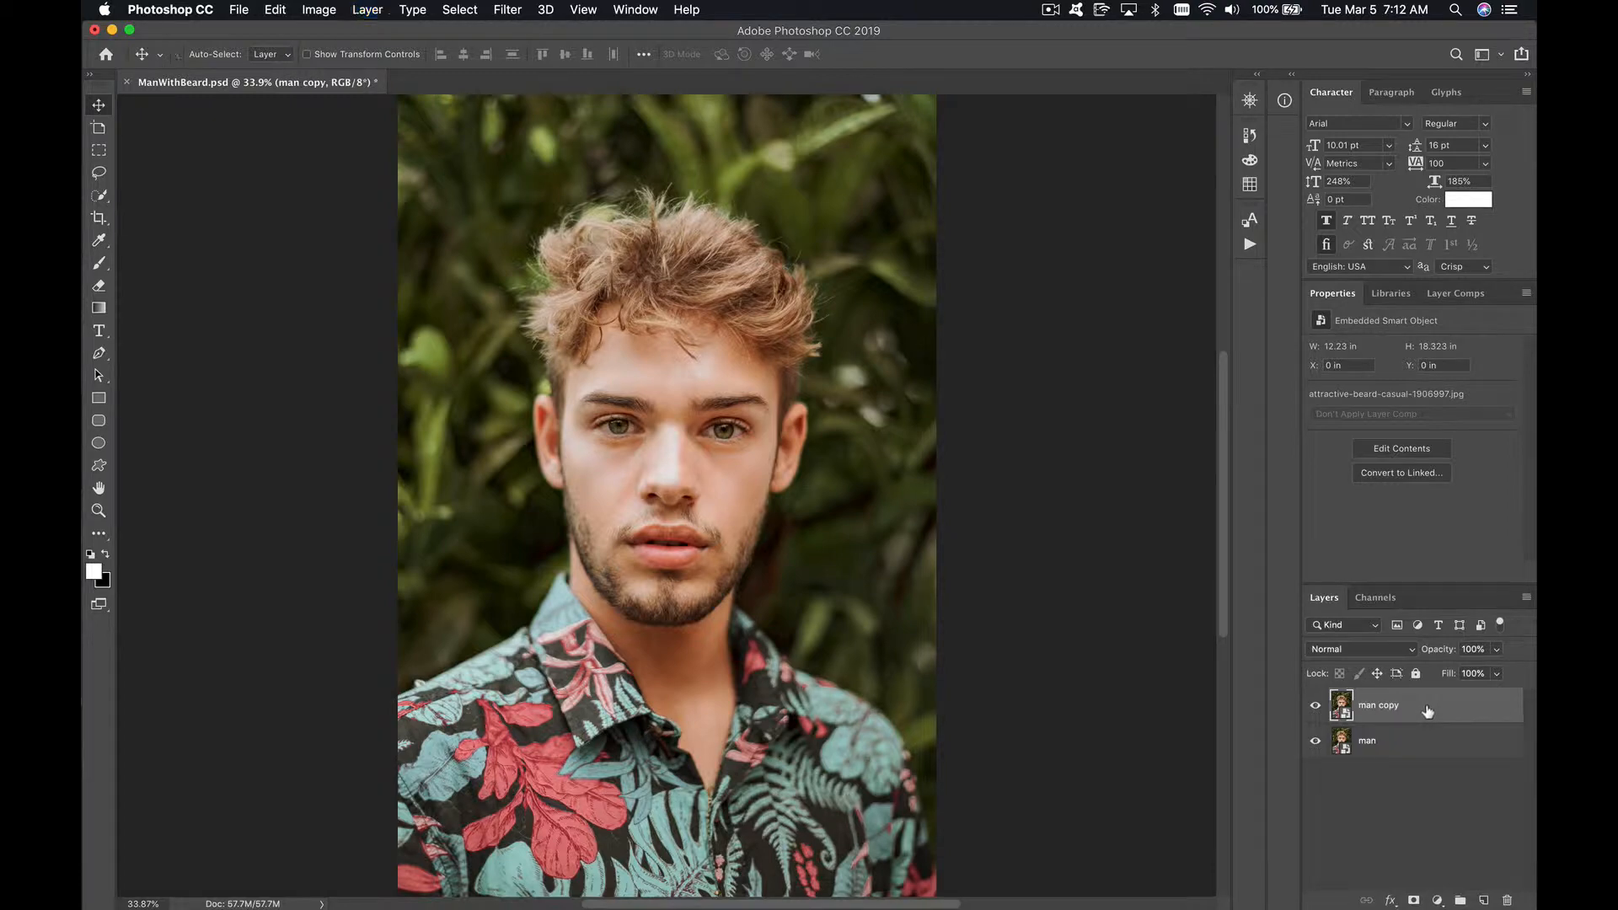
pyautogui.doubleClick(1396, 708)
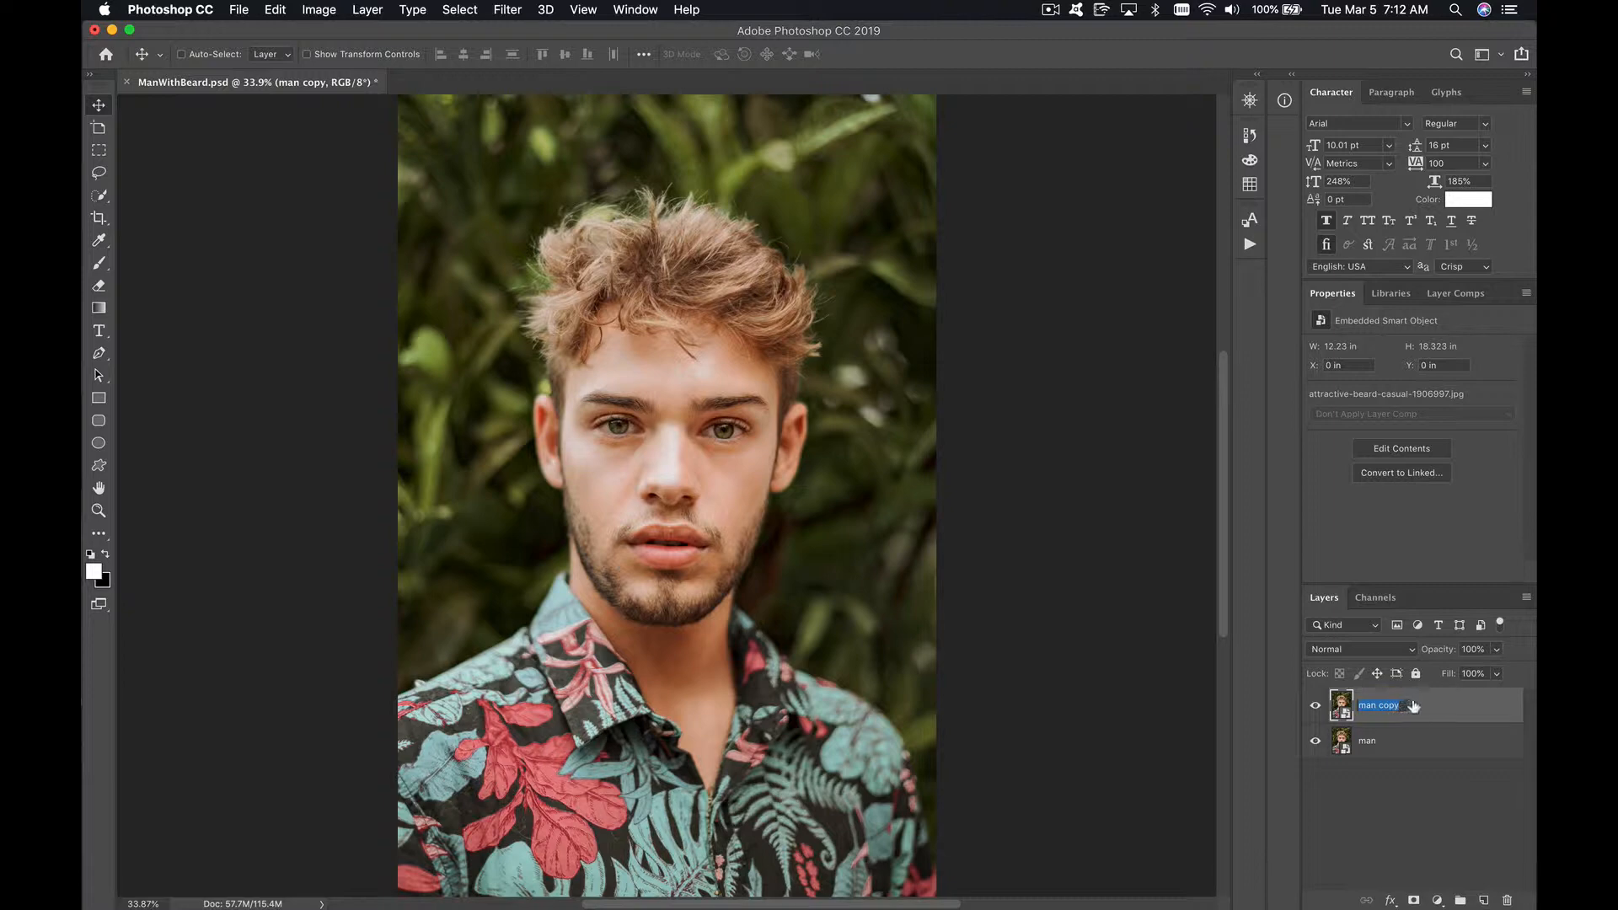
pyautogui.write('BW')
pyautogui.press('Return')
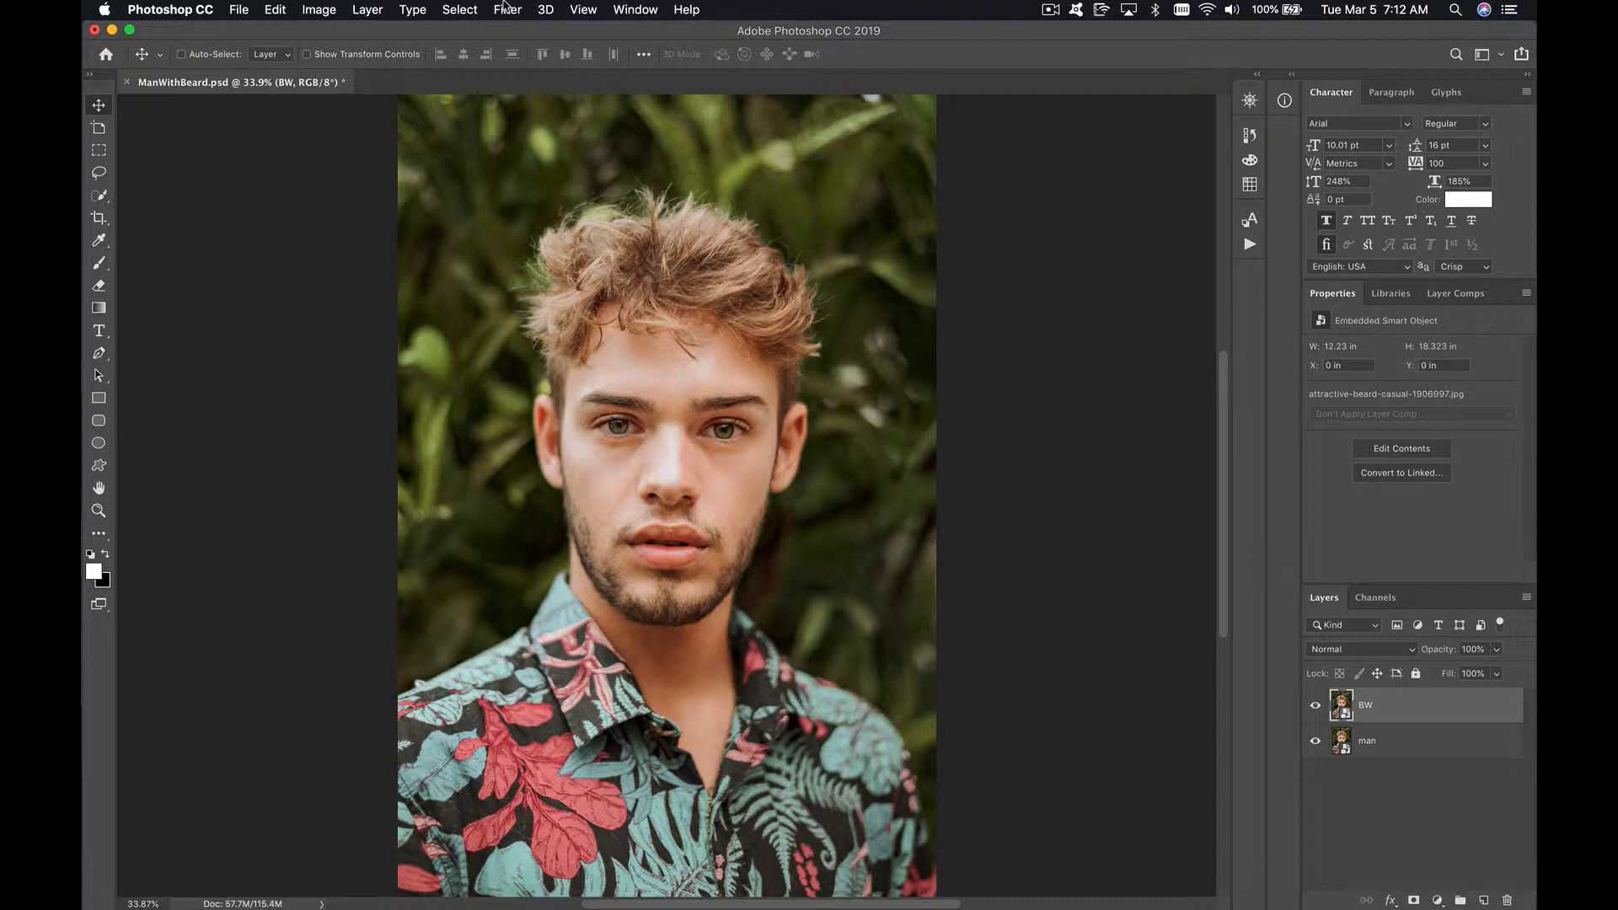
# Open the BW layer in the Nik Collection filter Silver Efex Pro 2.
pyautogui.click(507, 9)
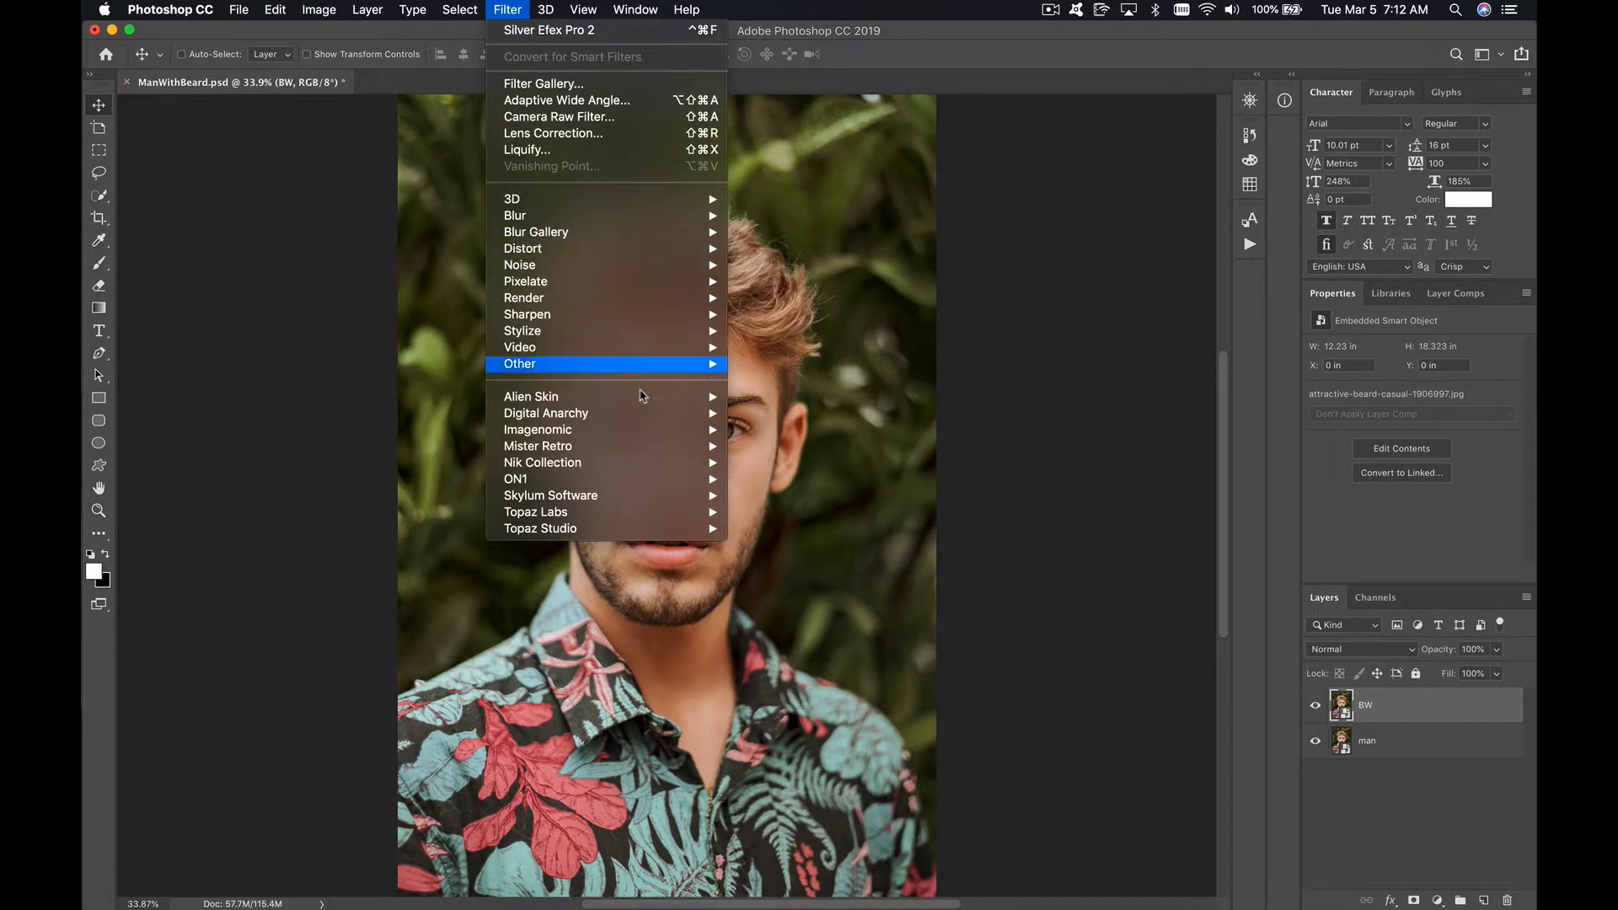
pyautogui.moveTo(664, 471)
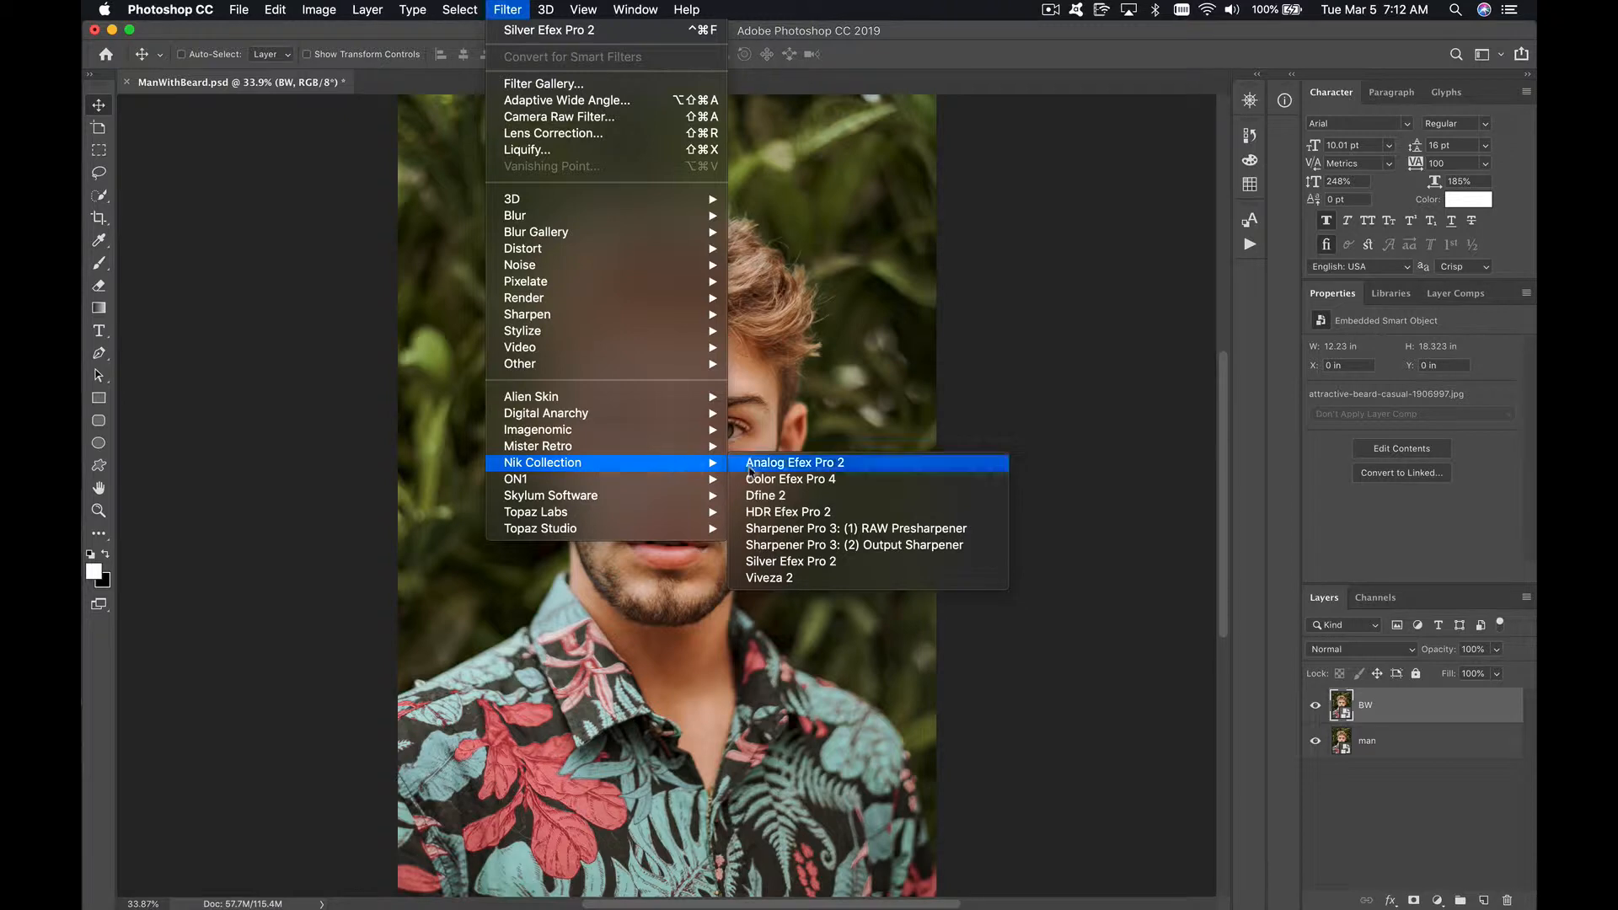
pyautogui.click(864, 563)
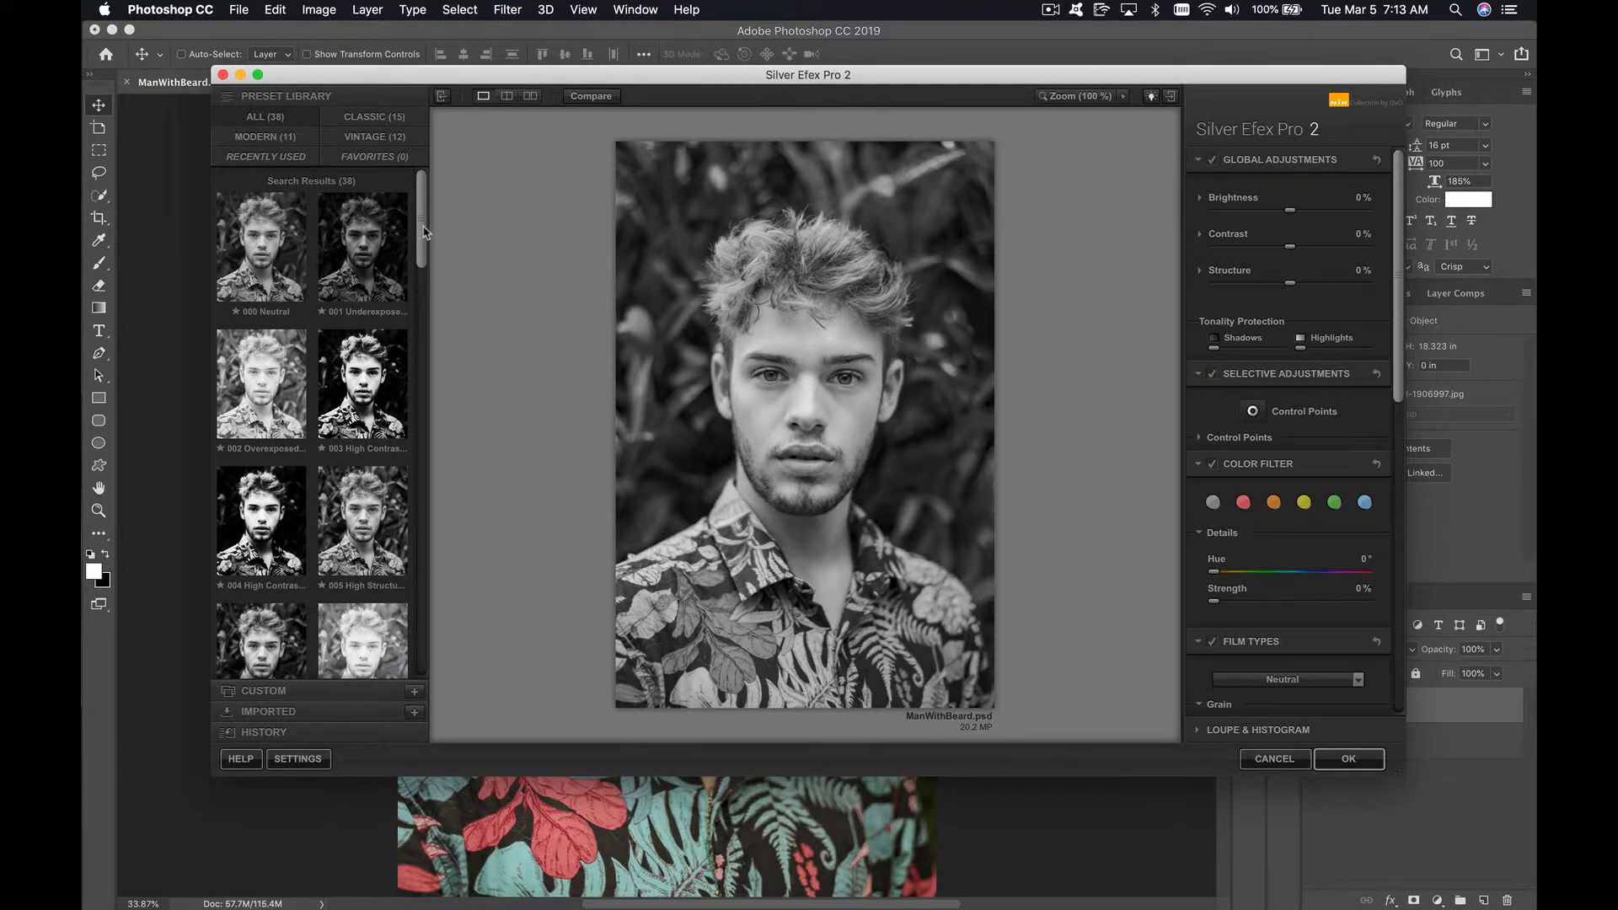
# Try the presets 015 Full Dynamic, 017 Full Spectrum and 020 Fine Art from the preset library on the portrait.
pyautogui.moveTo(424, 232); pyautogui.dragTo(436, 300)
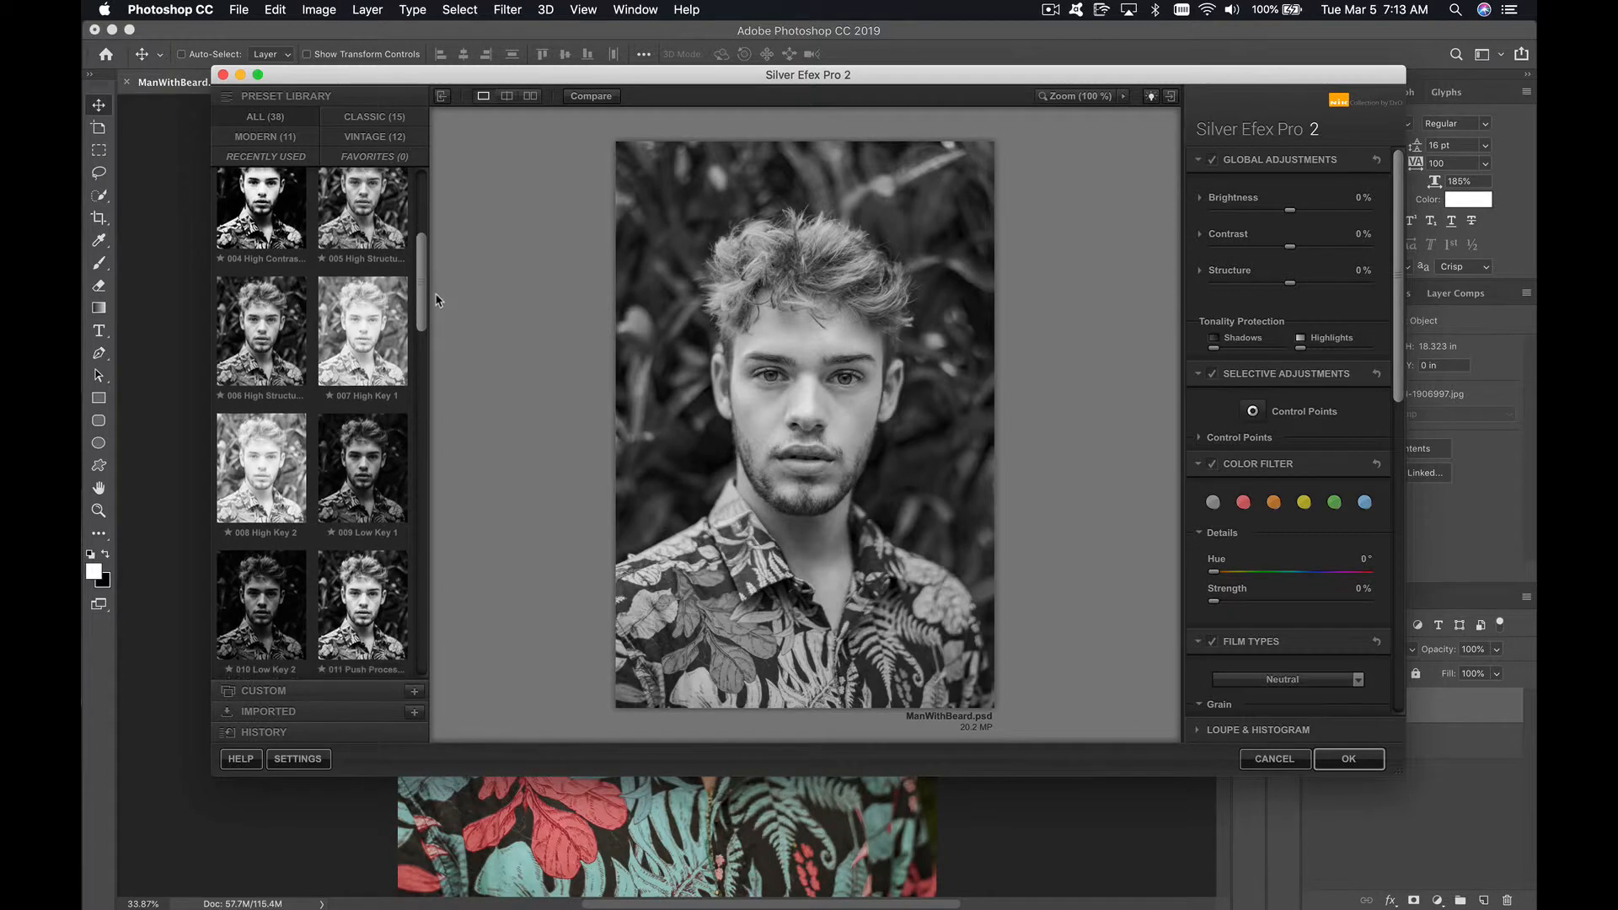
pyautogui.click(422, 396)
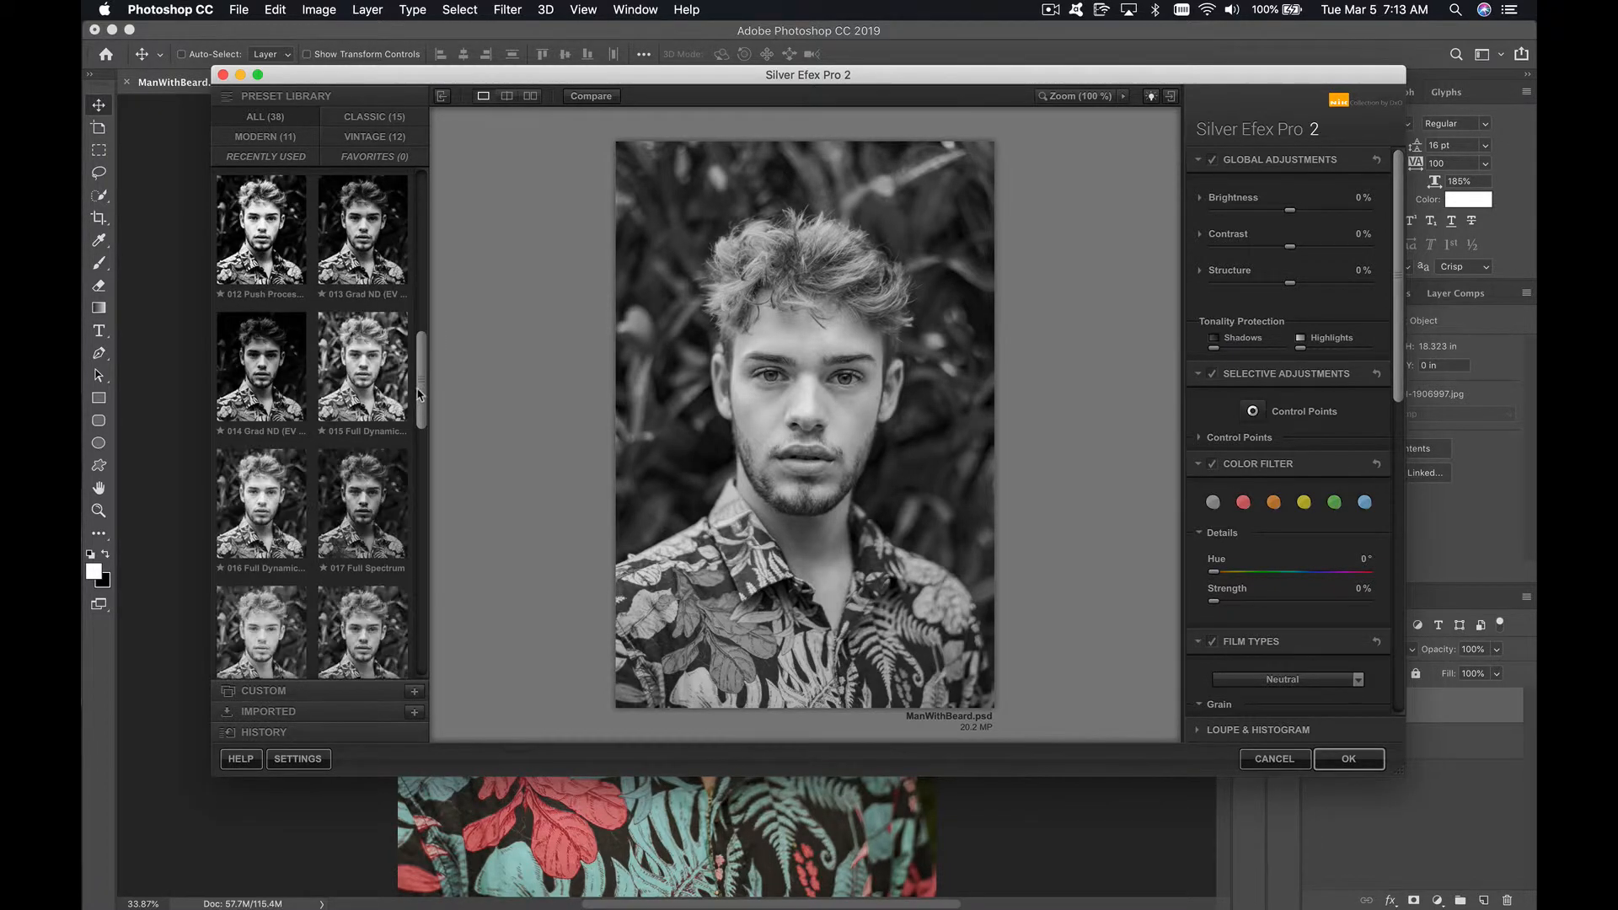
pyautogui.scroll(-2, 421, 396)
pyautogui.click(373, 297)
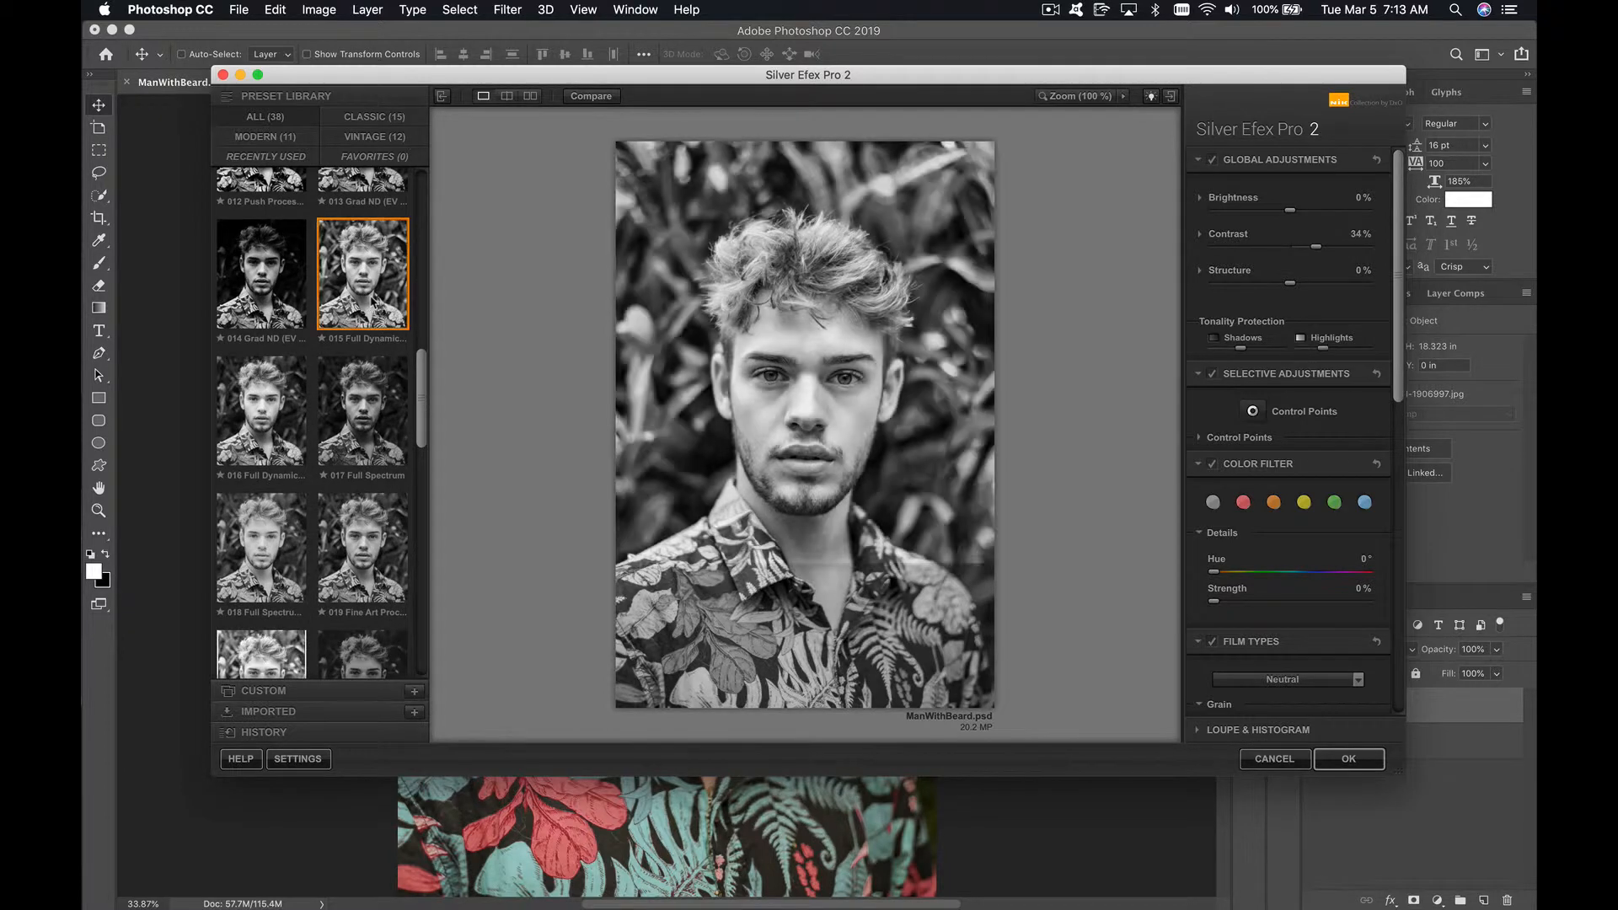
pyautogui.click(376, 426)
pyautogui.scroll(-2, 425, 466)
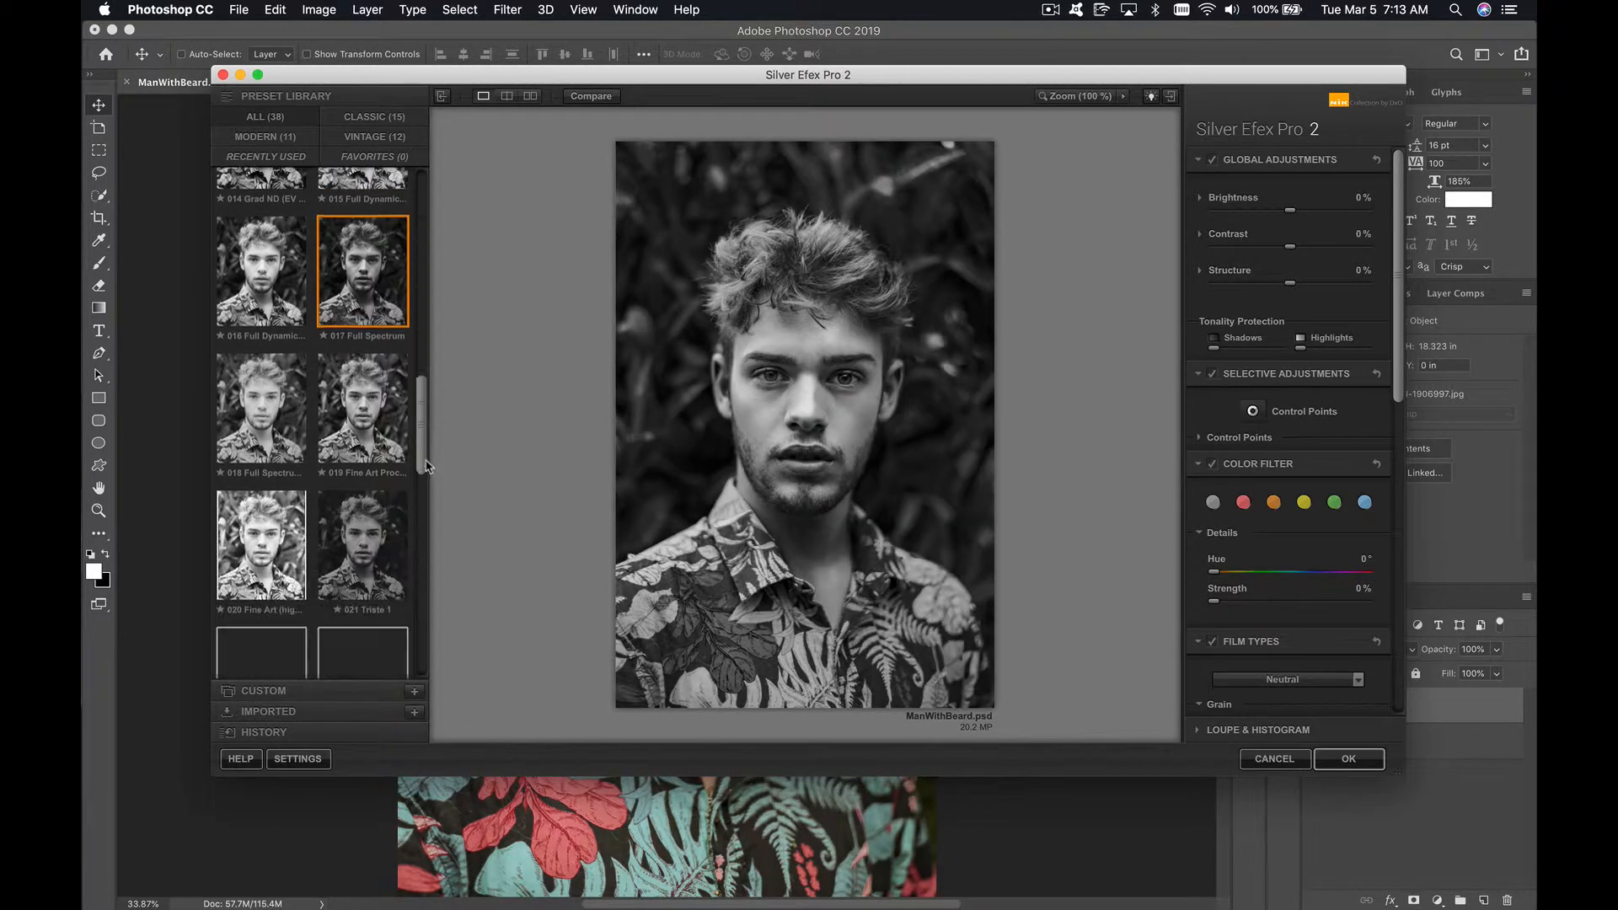
pyautogui.scroll(-3, 426, 467)
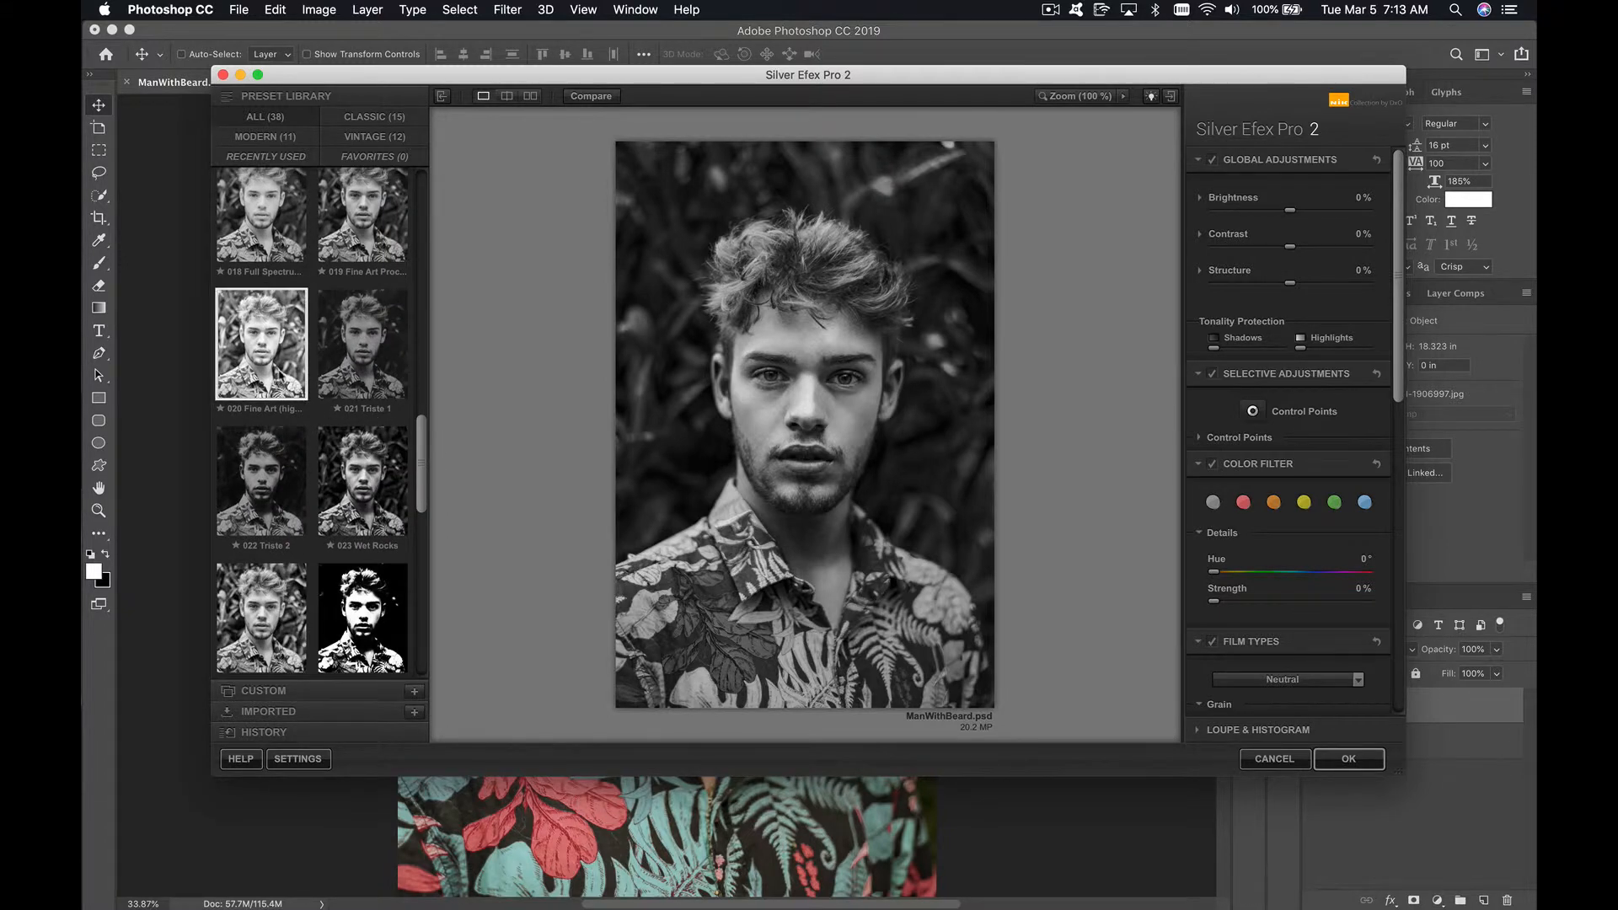
pyautogui.click(262, 344)
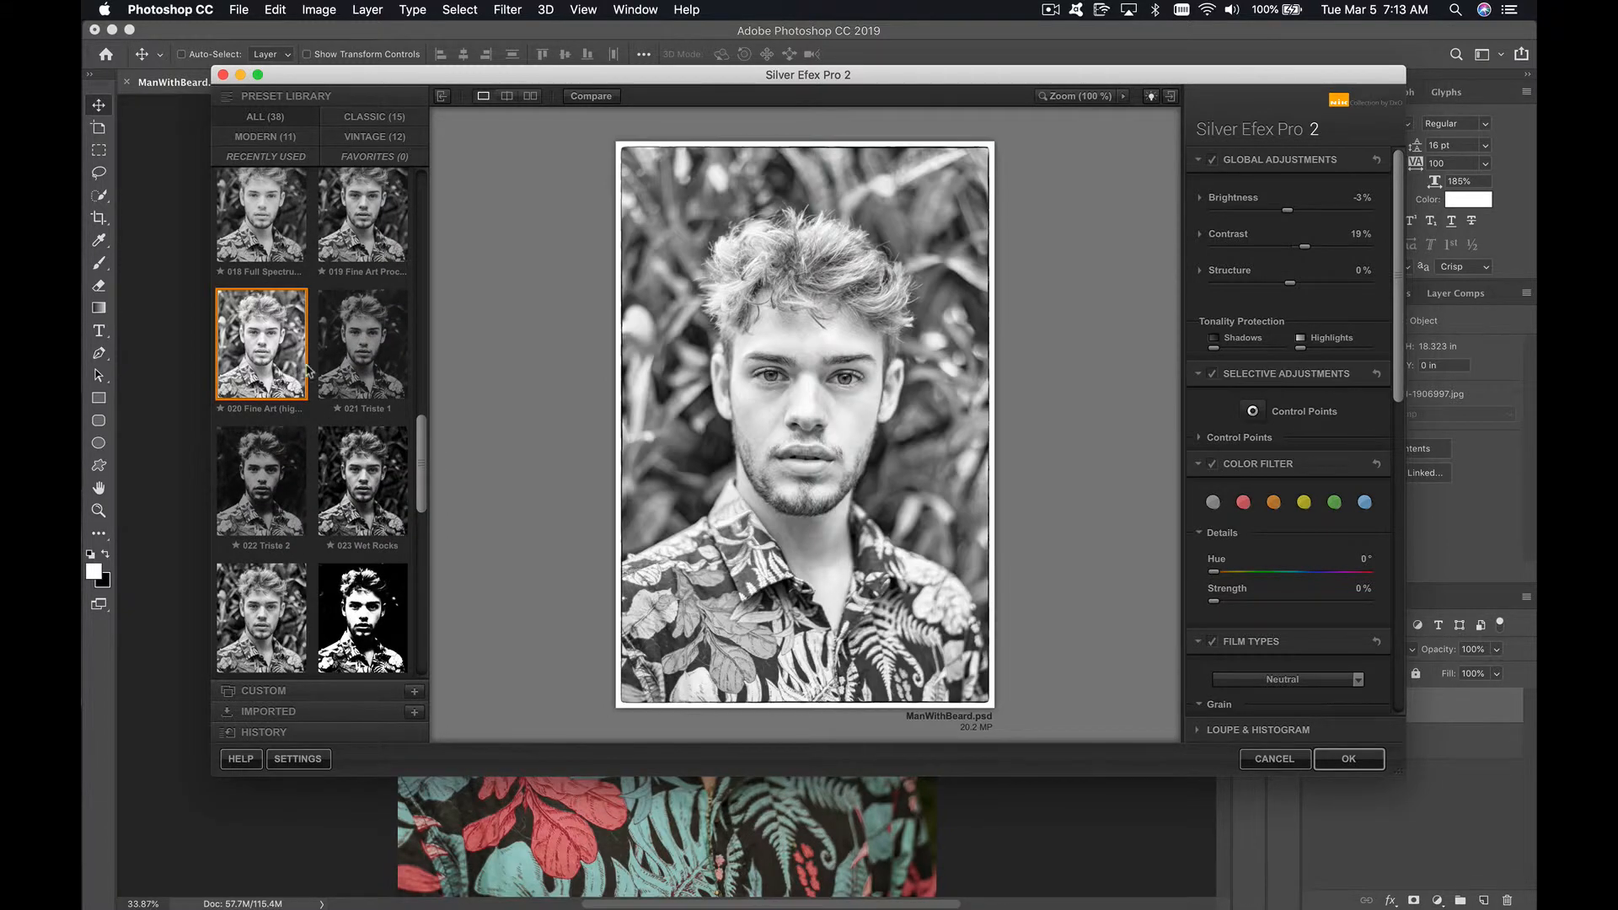
# Try the 024 Full Contrast and 027 Soft Sepia presets on the portrait, ending on 026 Dark Sepia.
pyautogui.scroll(-4, 428, 455)
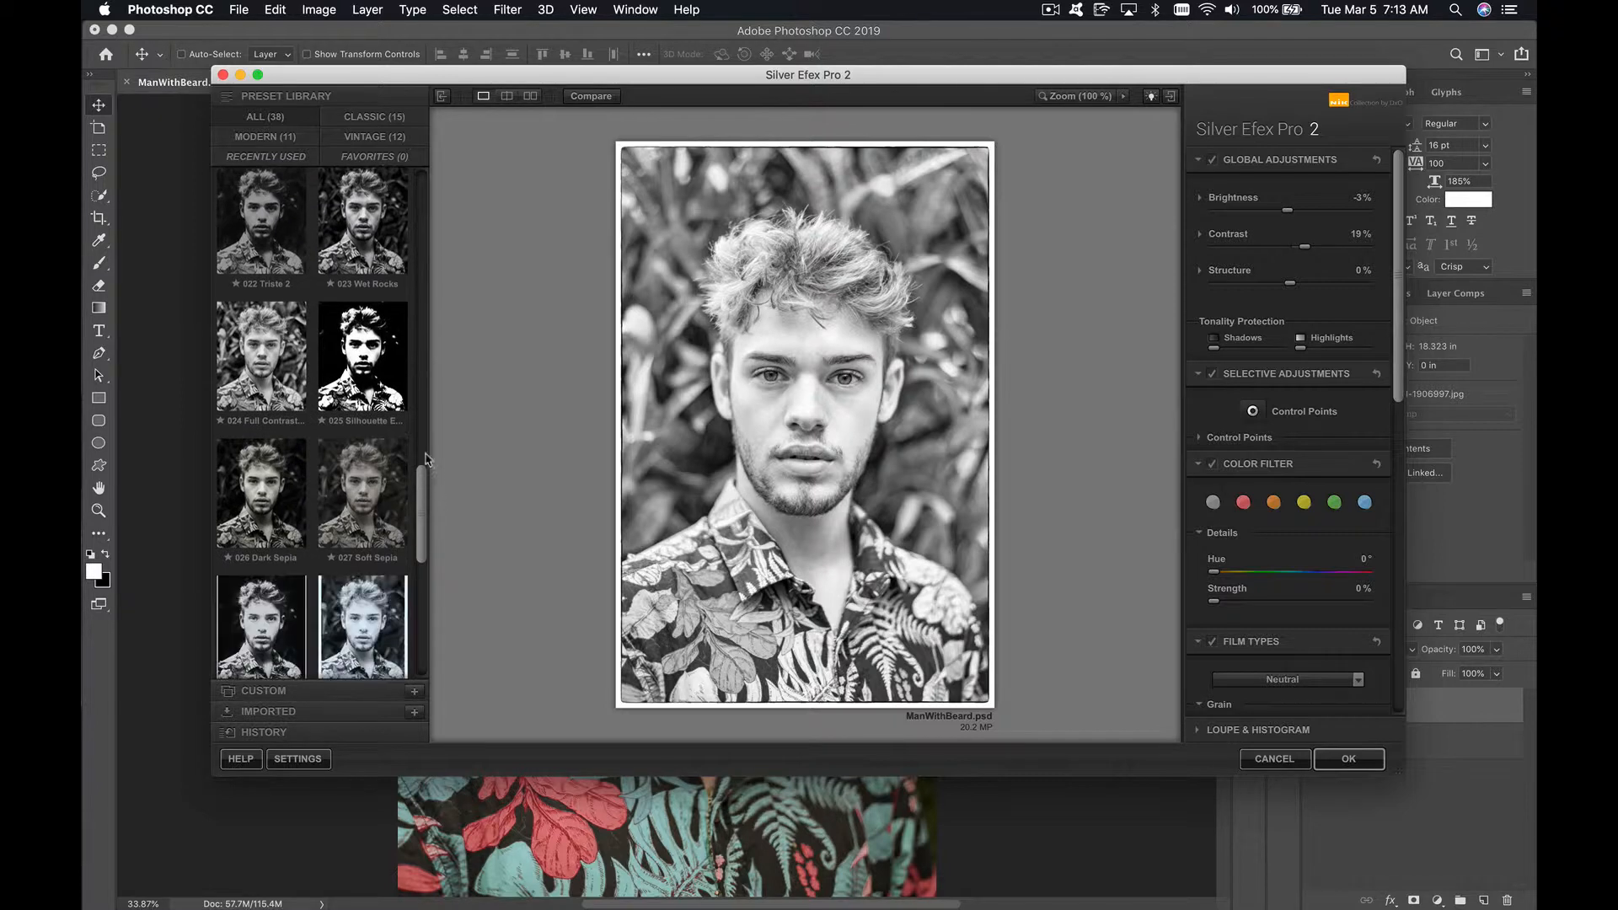
pyautogui.click(289, 384)
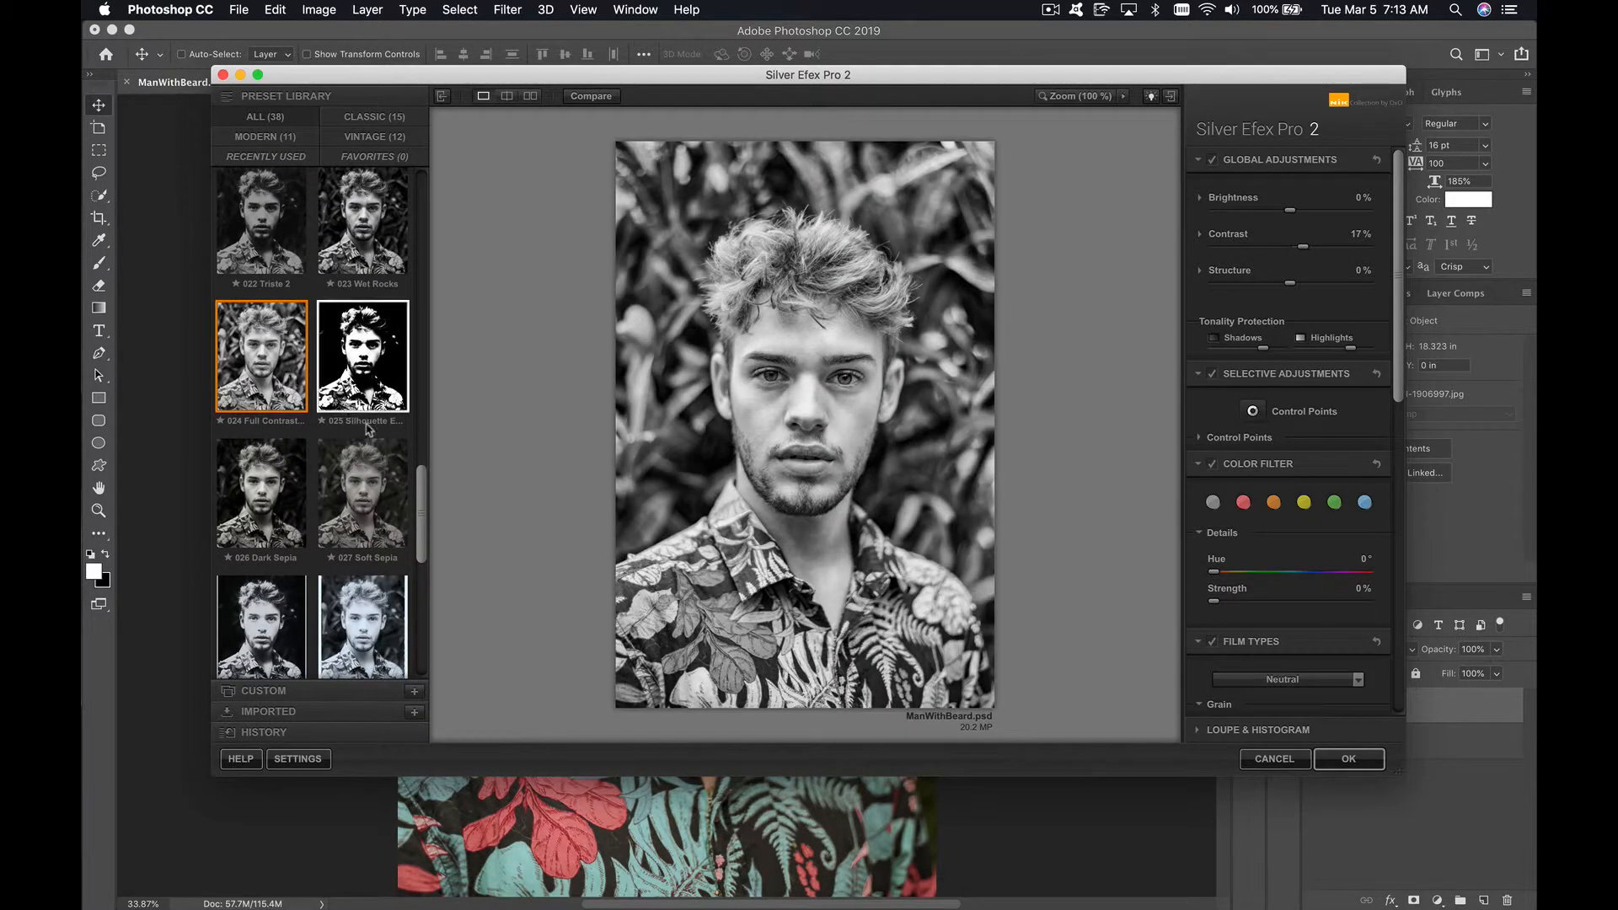
pyautogui.click(386, 488)
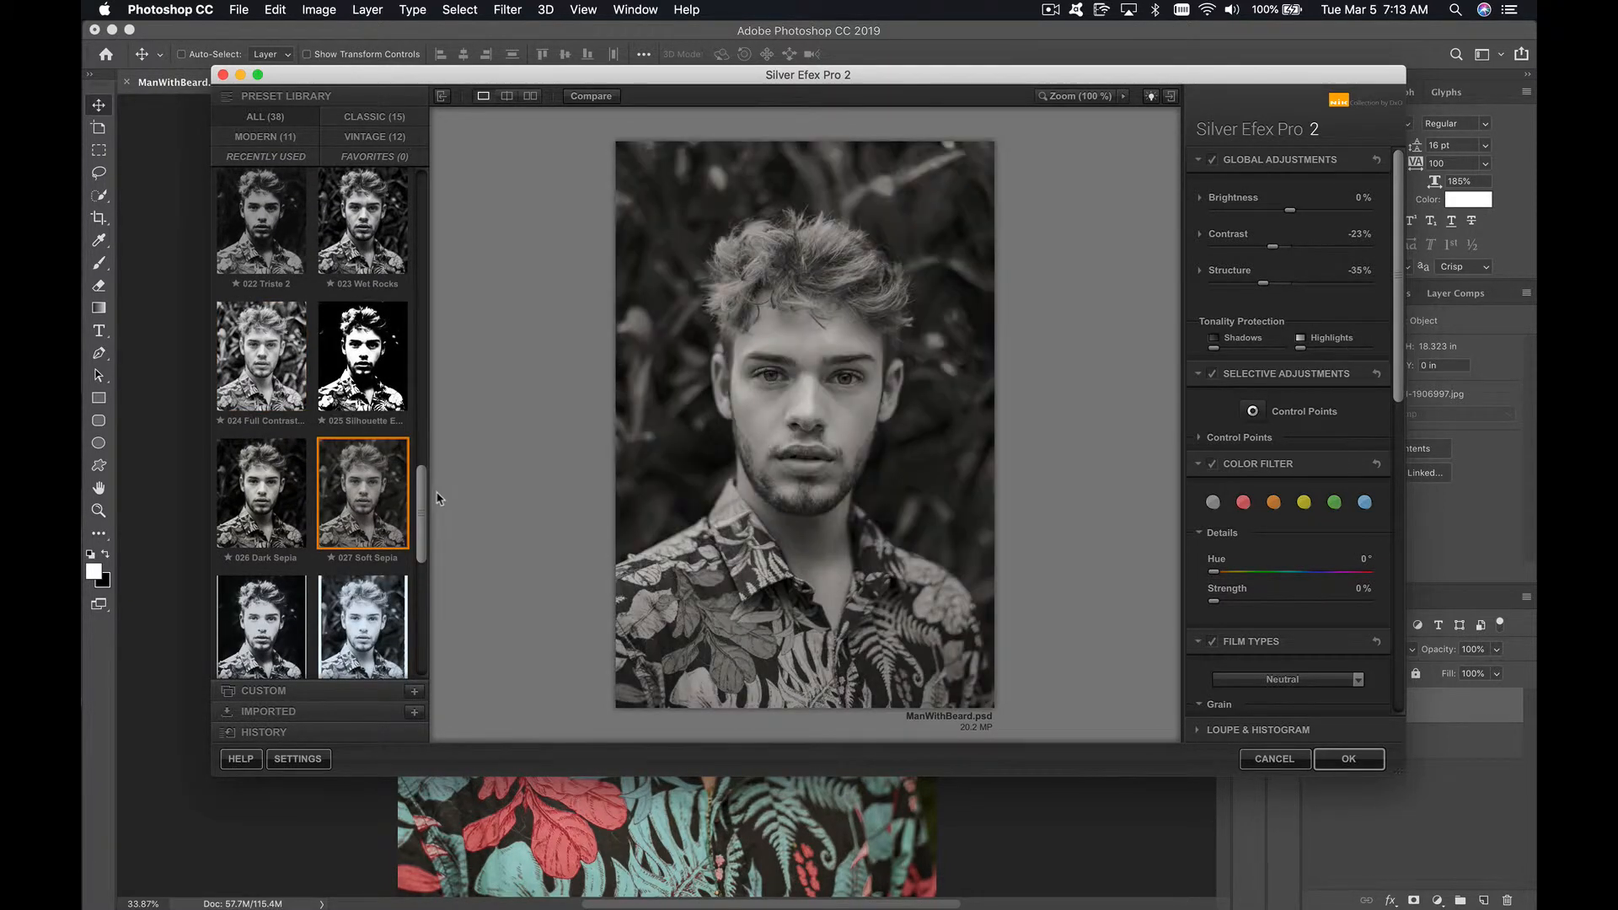
pyautogui.scroll(-2, 421, 510)
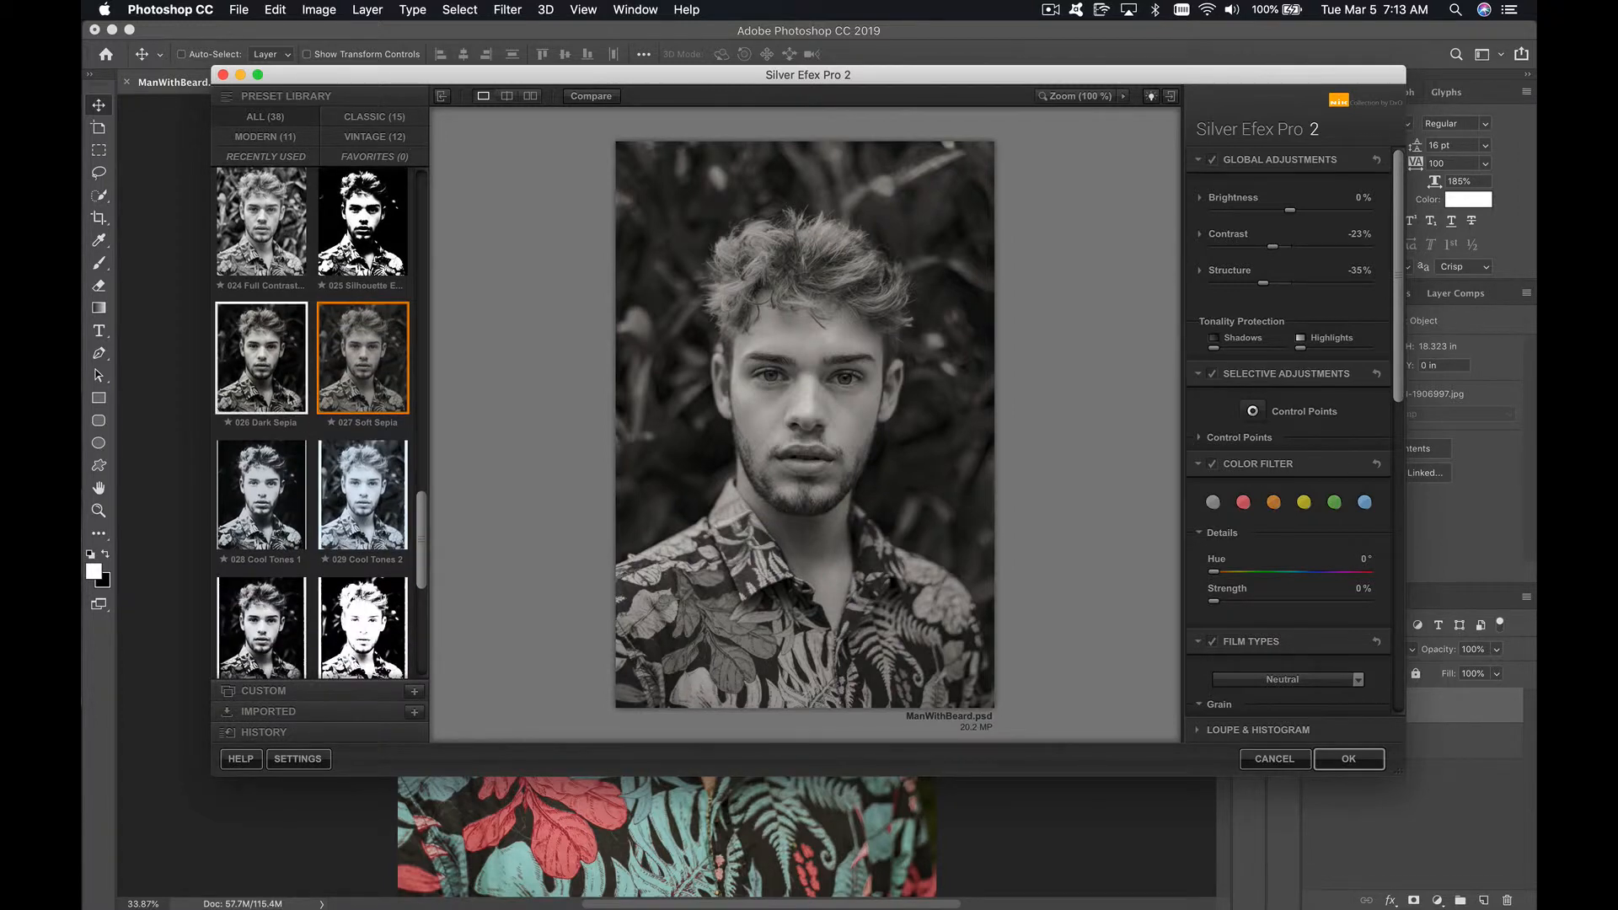
pyautogui.click(280, 390)
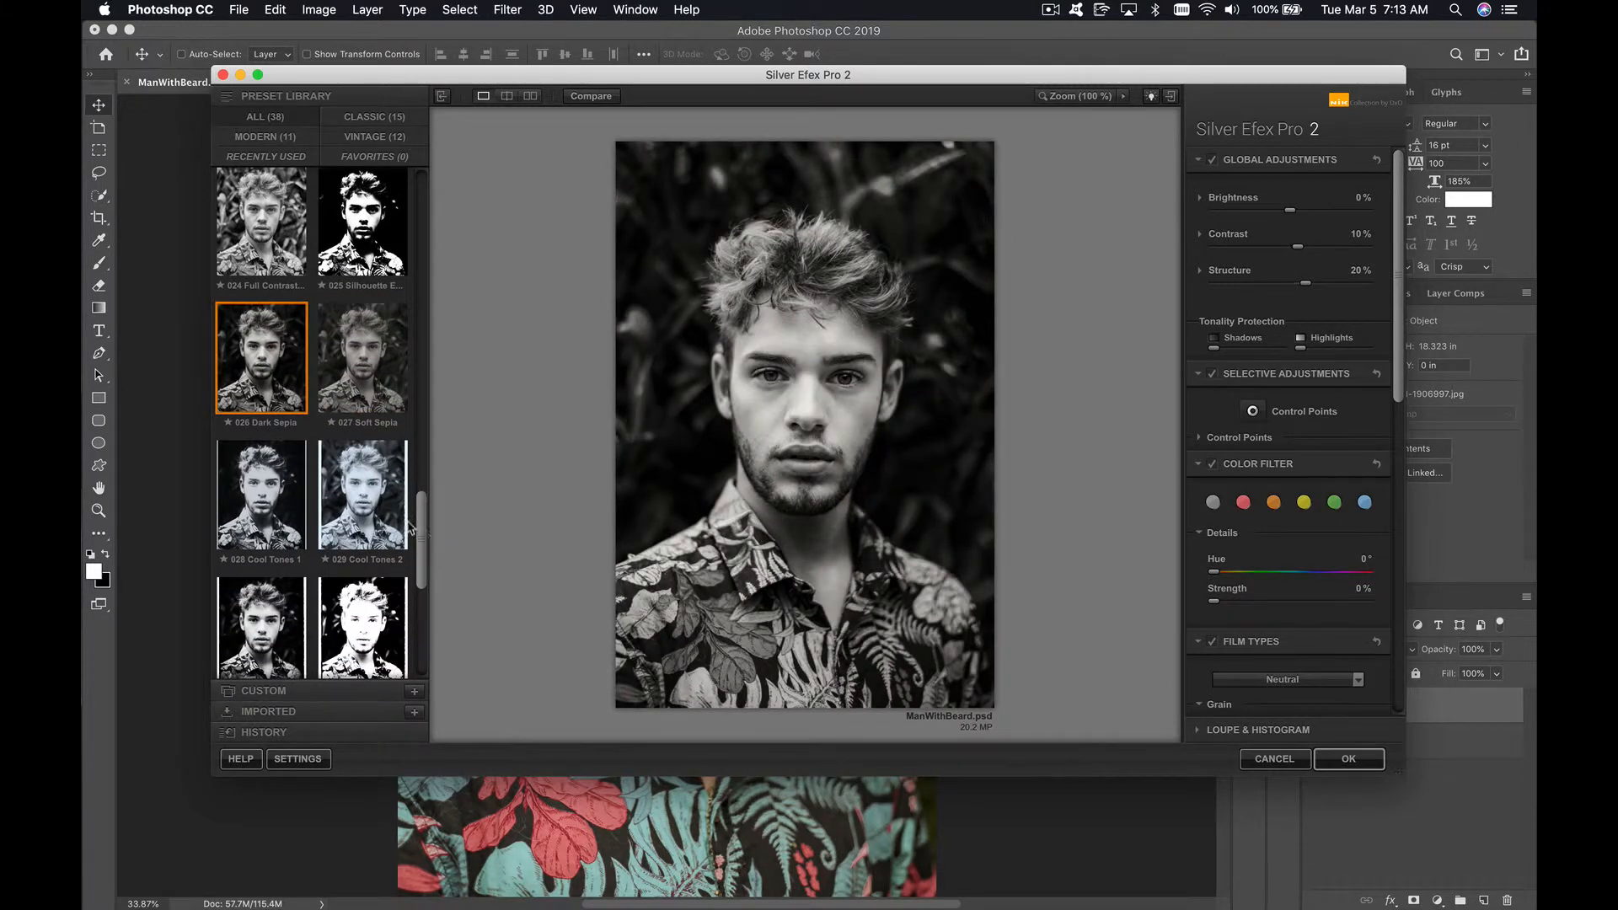
# Try the 029 Cool Tones 2 and 026 Dark Sepia presets on the portrait, ending on 027 Soft Sepia.
pyautogui.click(376, 524)
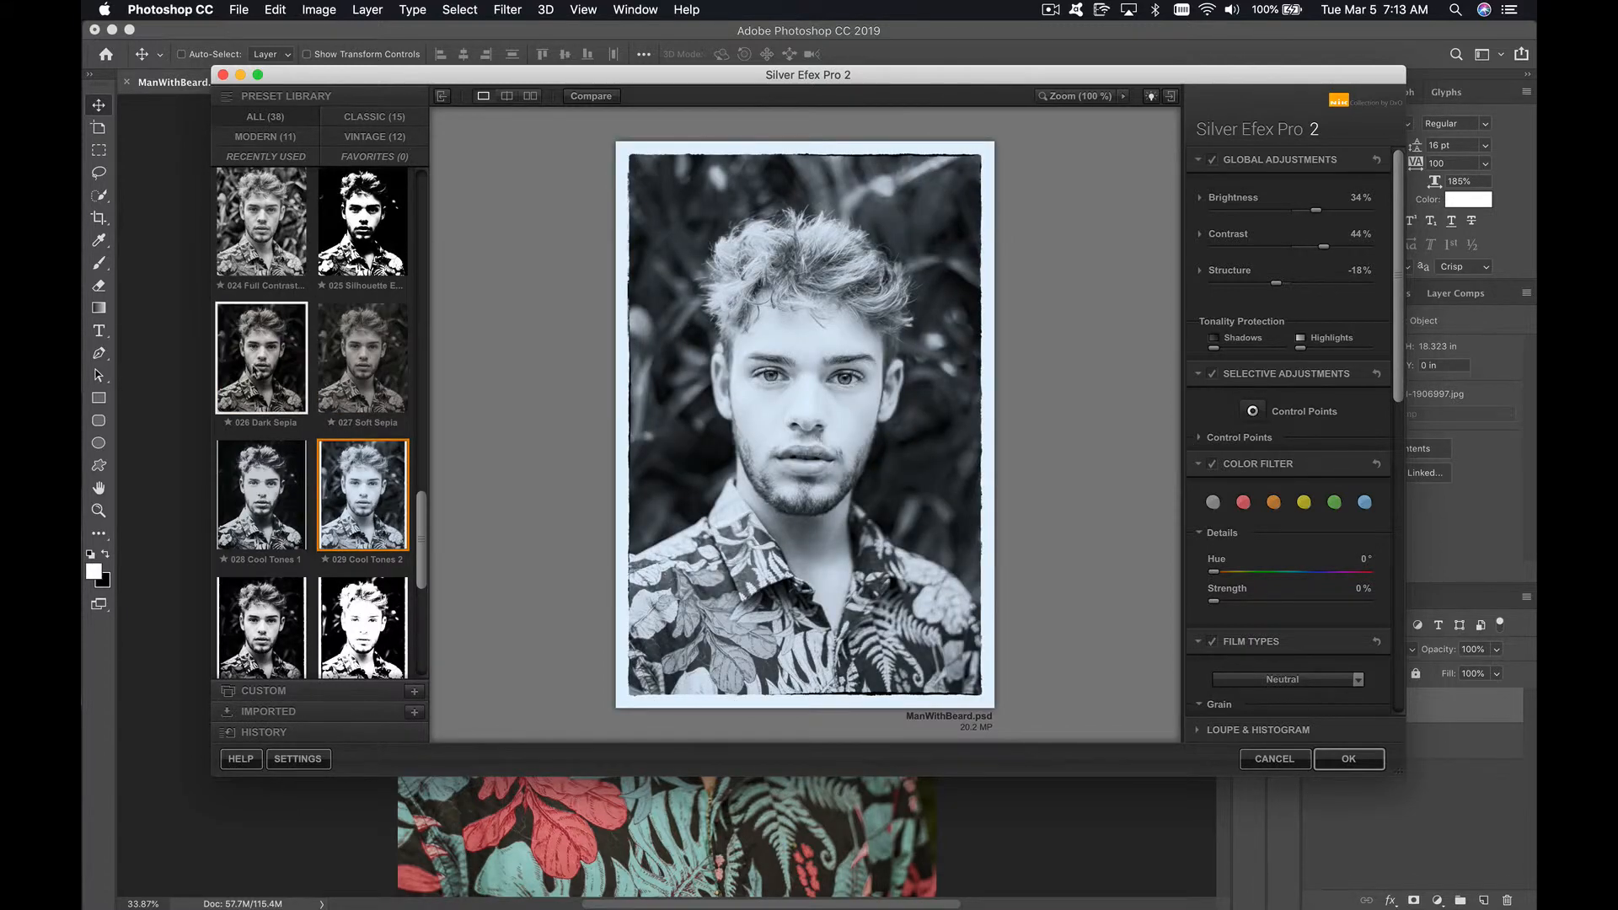
pyautogui.click(272, 389)
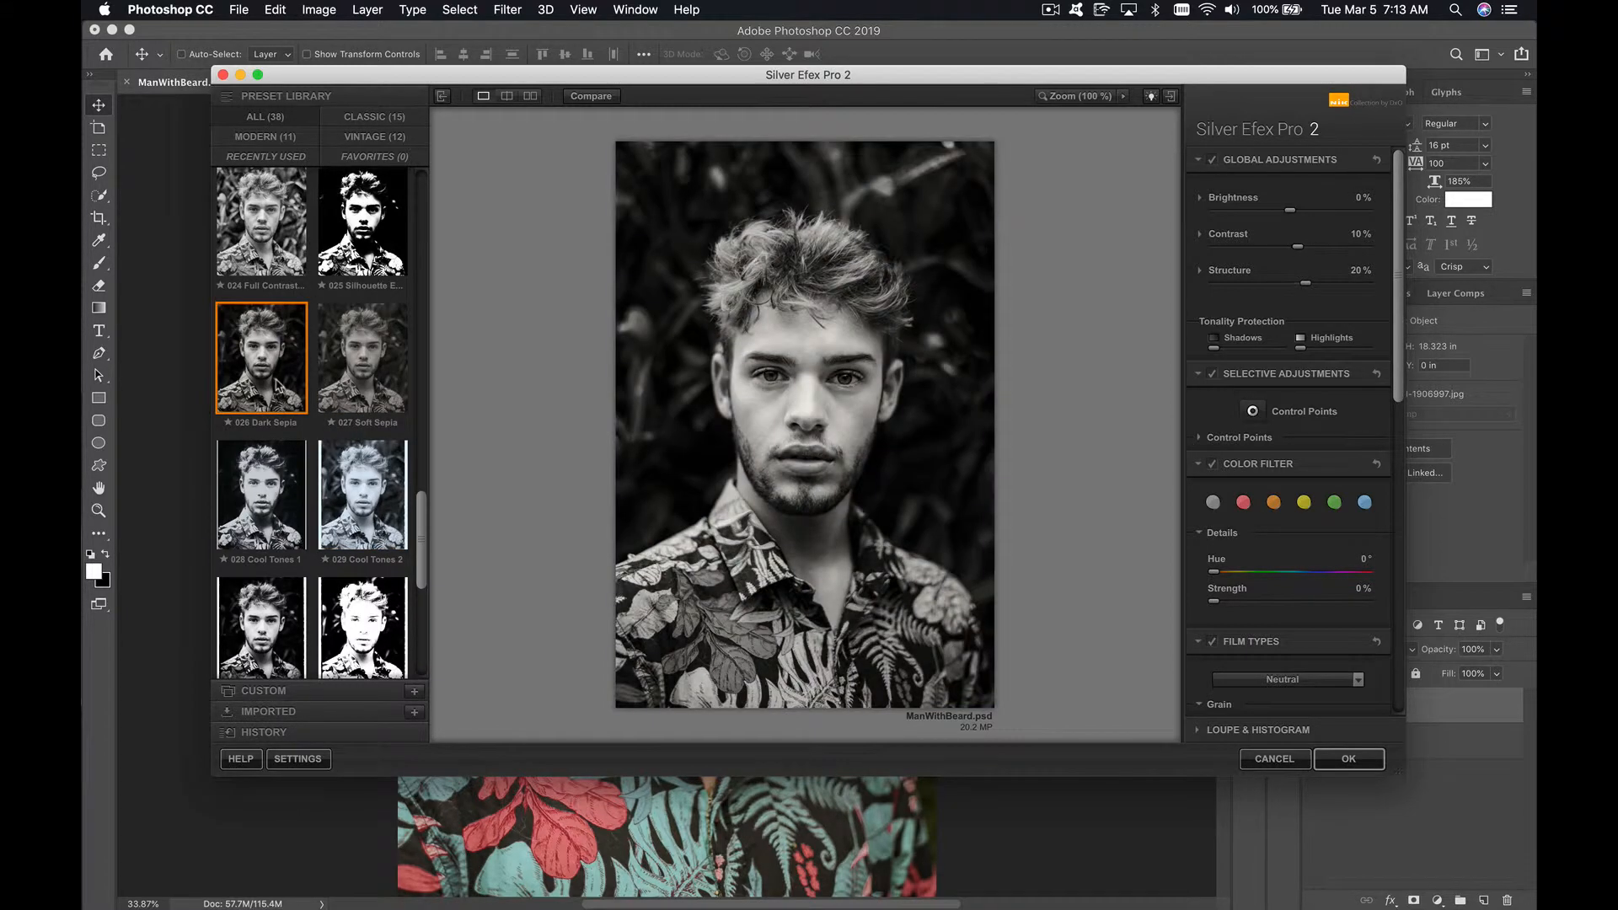
pyautogui.click(372, 380)
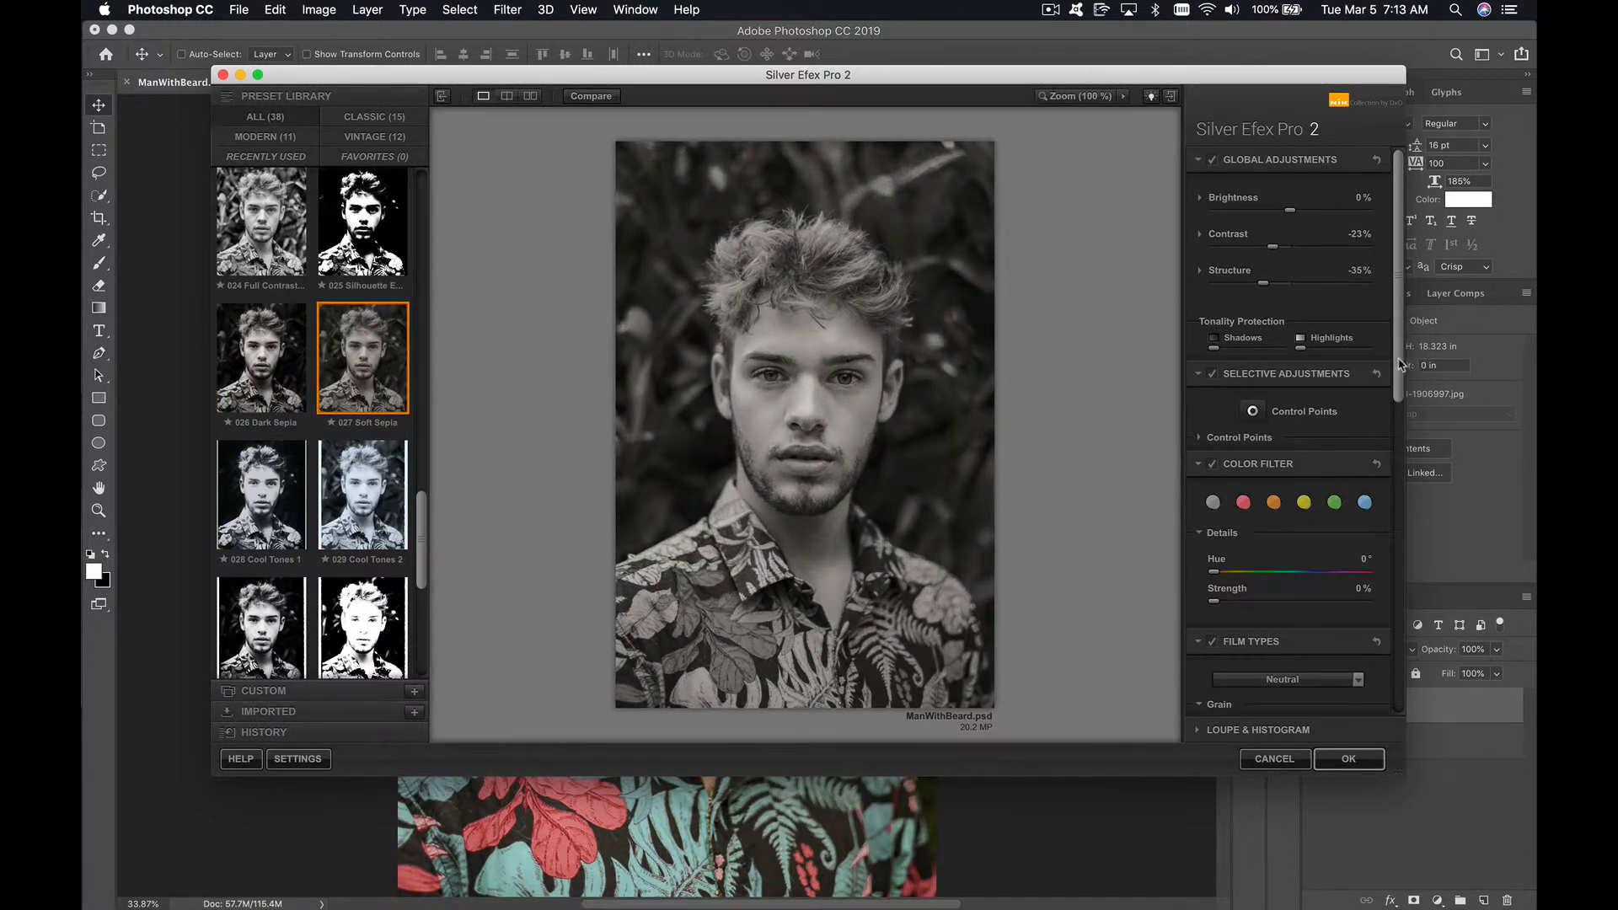
# Try the Agfa APX 400 film type on the portrait.
pyautogui.moveTo(1401, 364); pyautogui.dragTo(1394, 511)
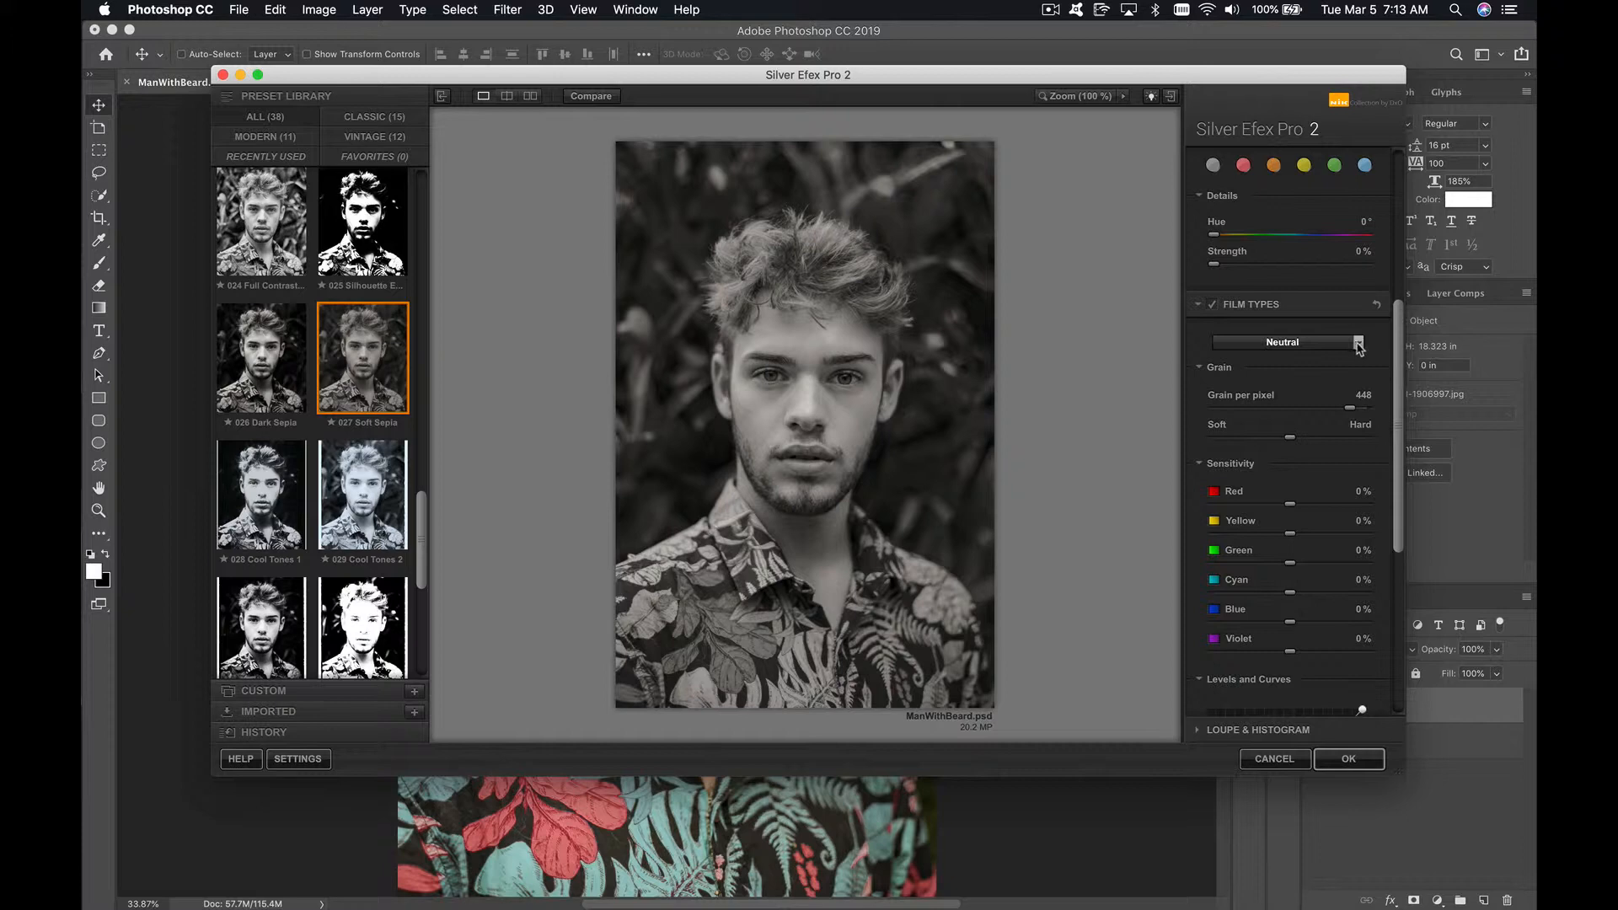
pyautogui.click(1358, 344)
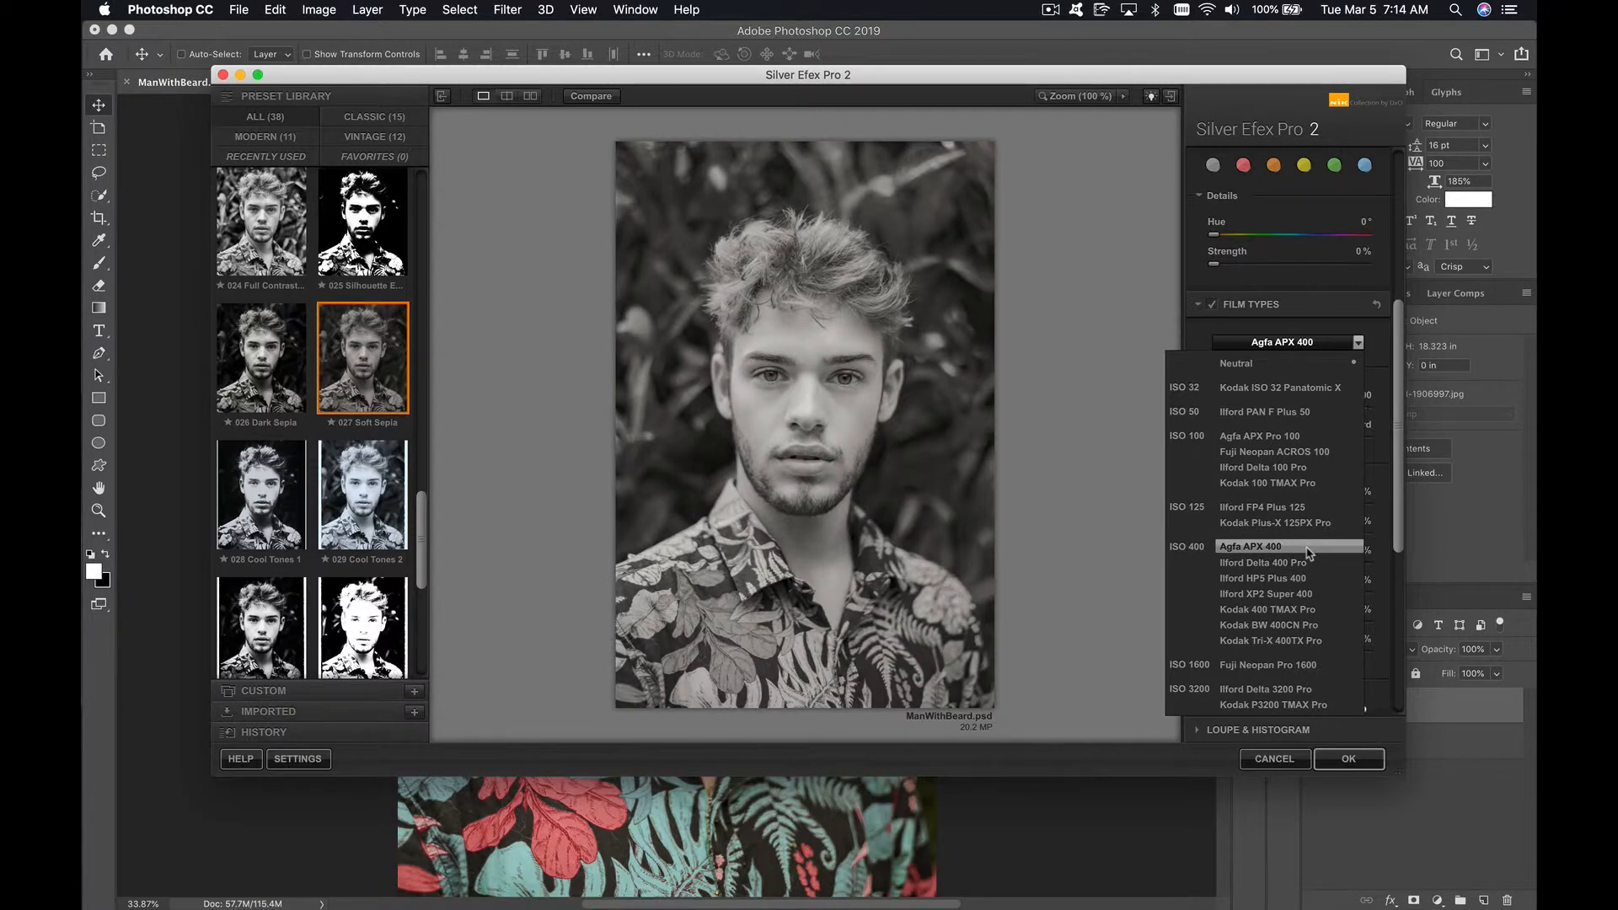
pyautogui.click(1308, 554)
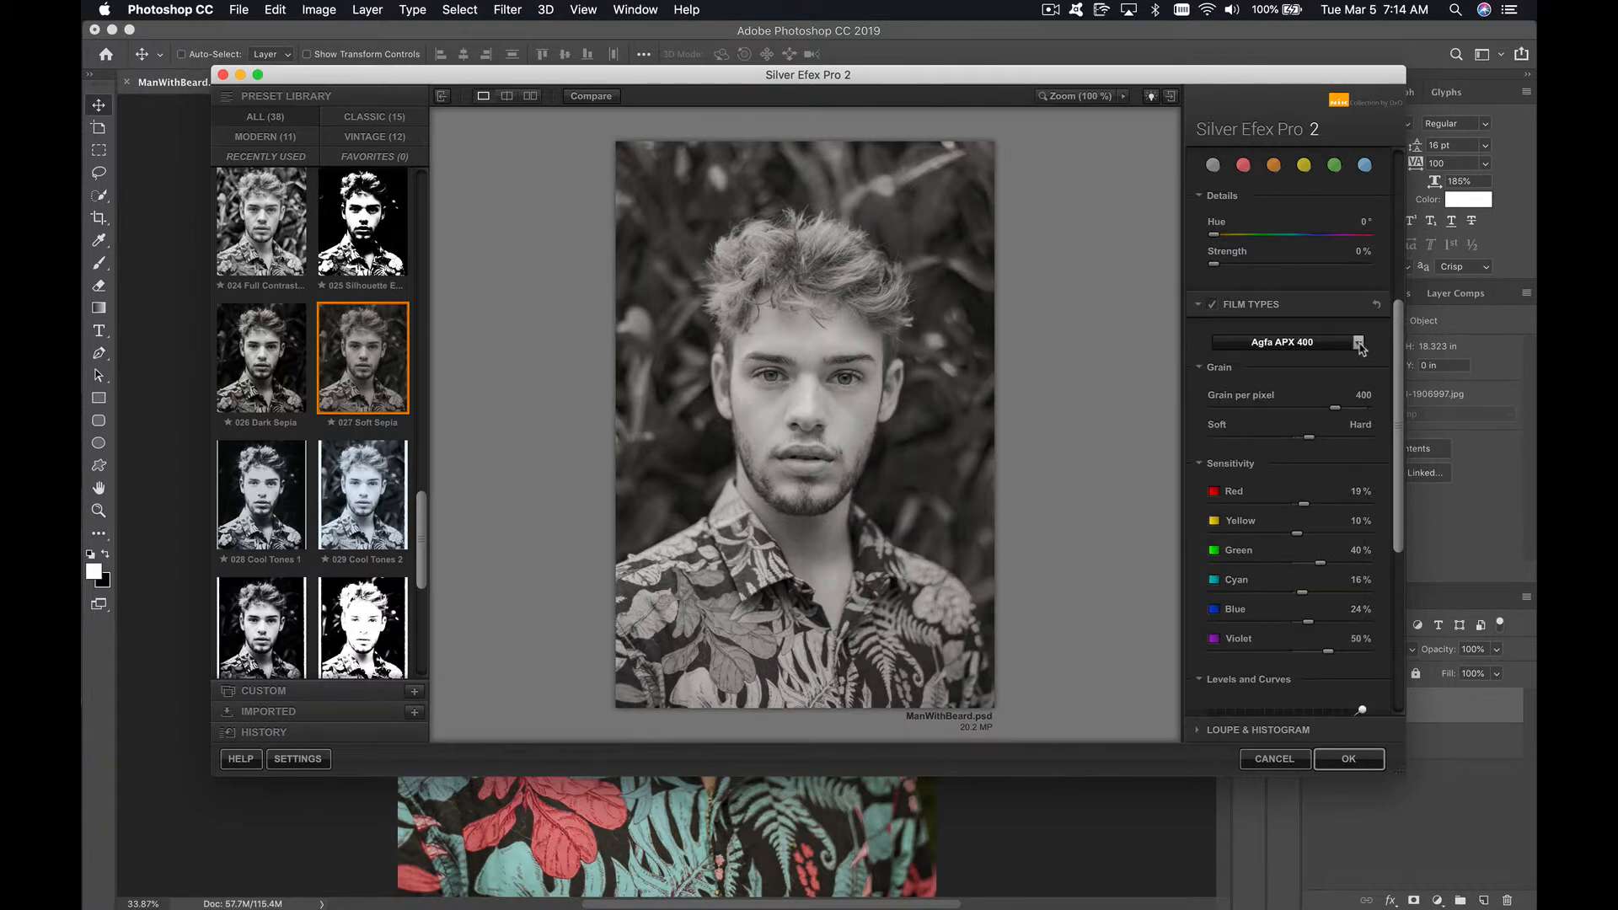
# Change the film type to Kodak 100 TMAX Pro and set its red sensitivity to 26%.
pyautogui.click(1358, 343)
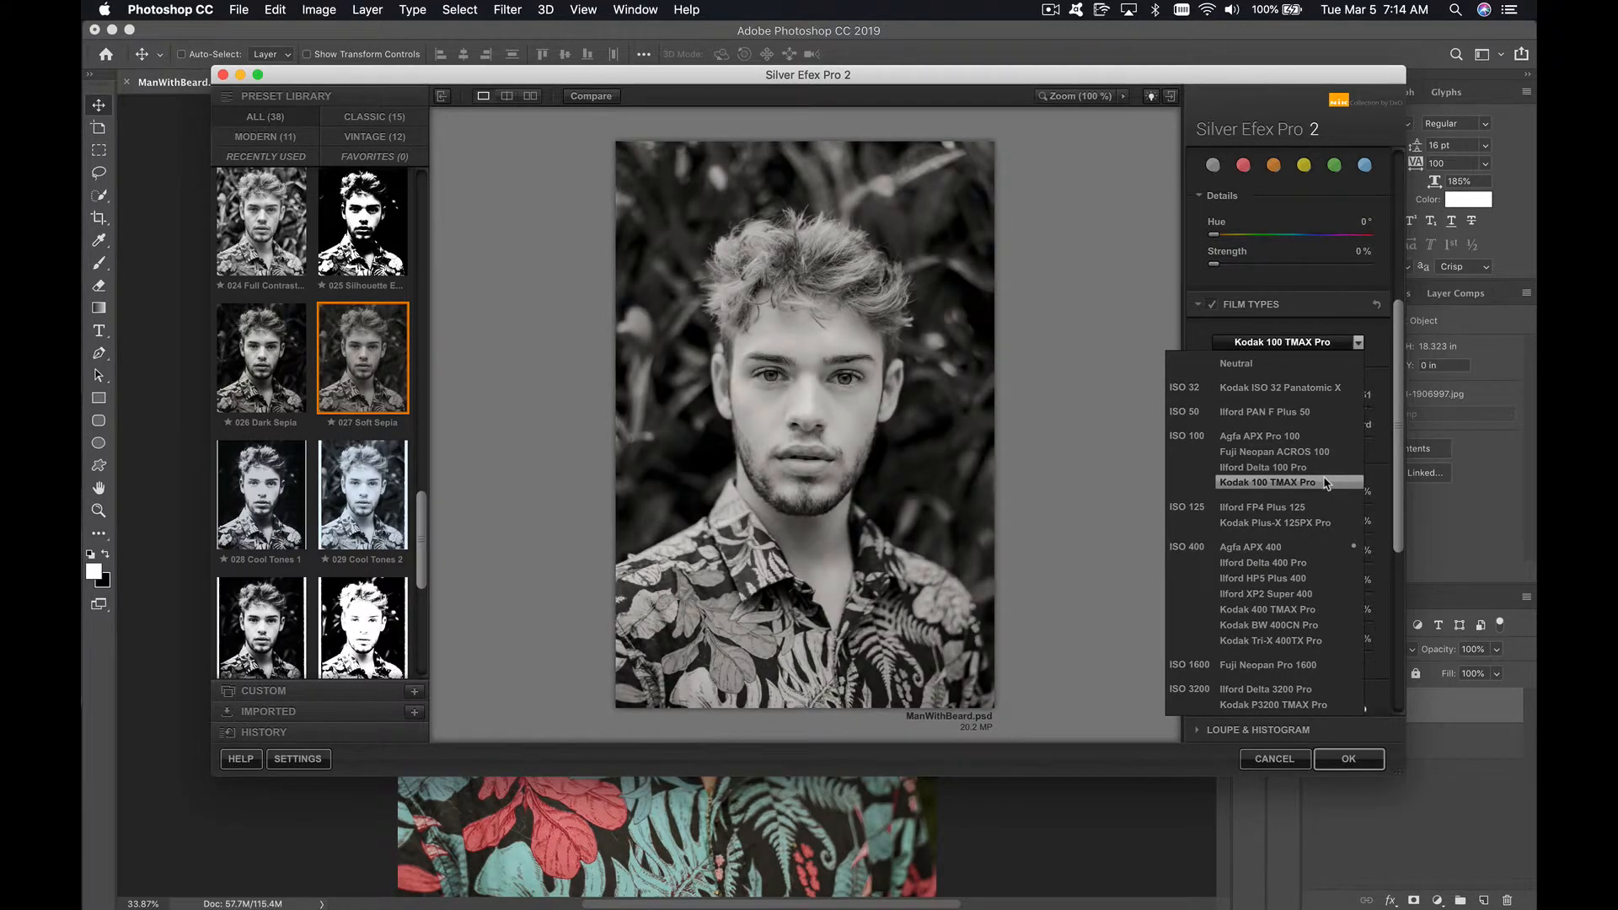
pyautogui.click(1324, 483)
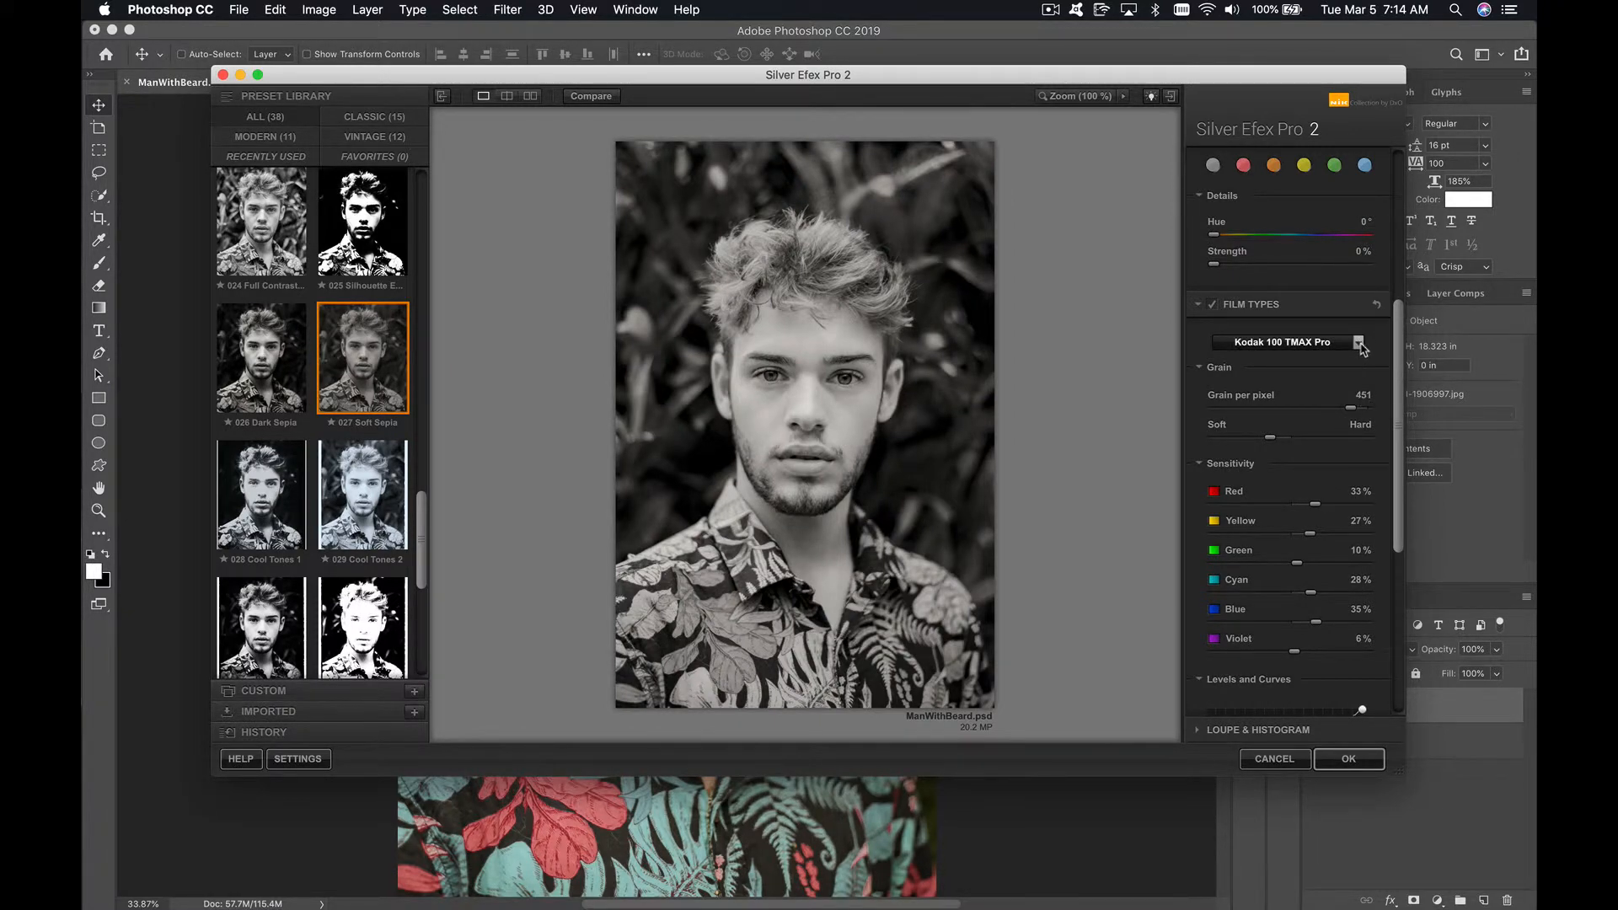
pyautogui.click(1359, 343)
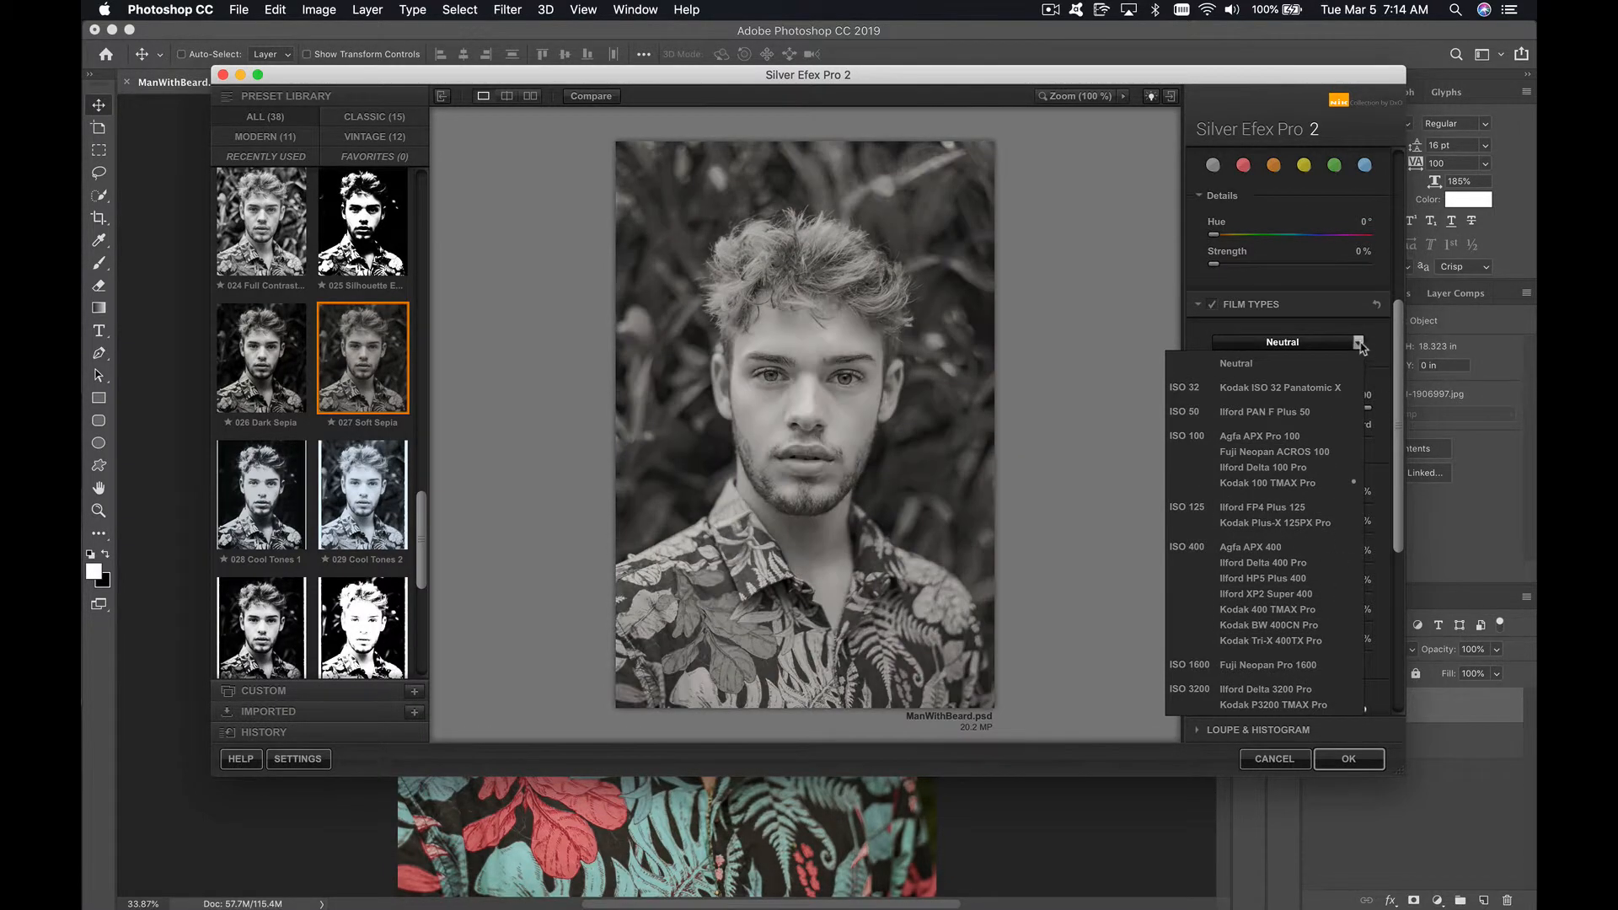
pyautogui.click(1359, 347)
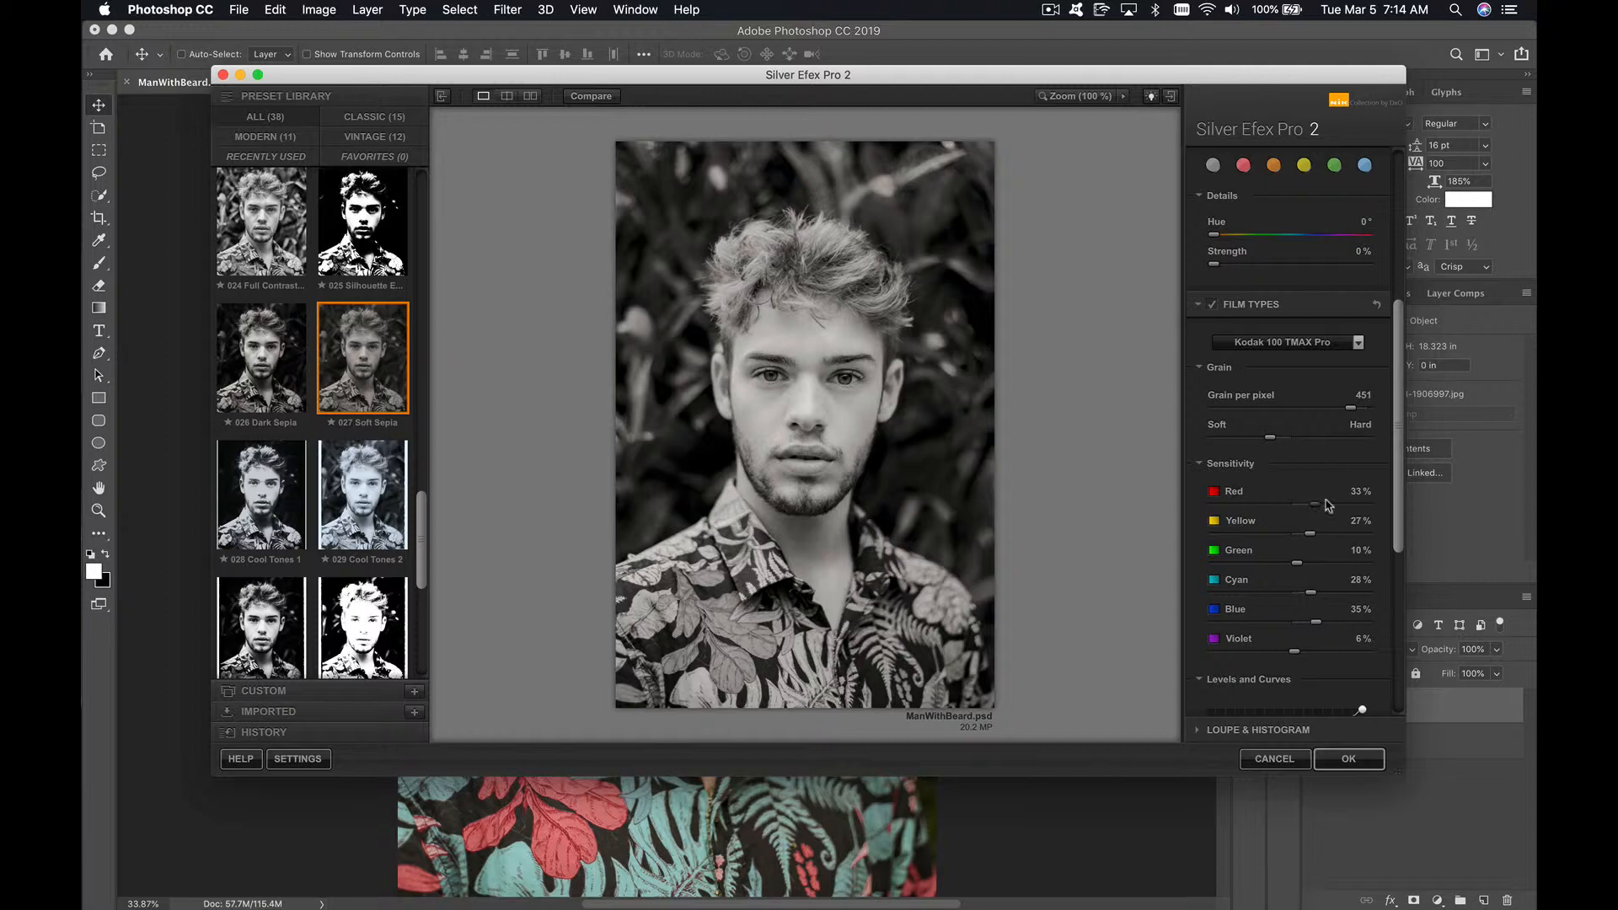
pyautogui.scroll(-3, 1403, 504)
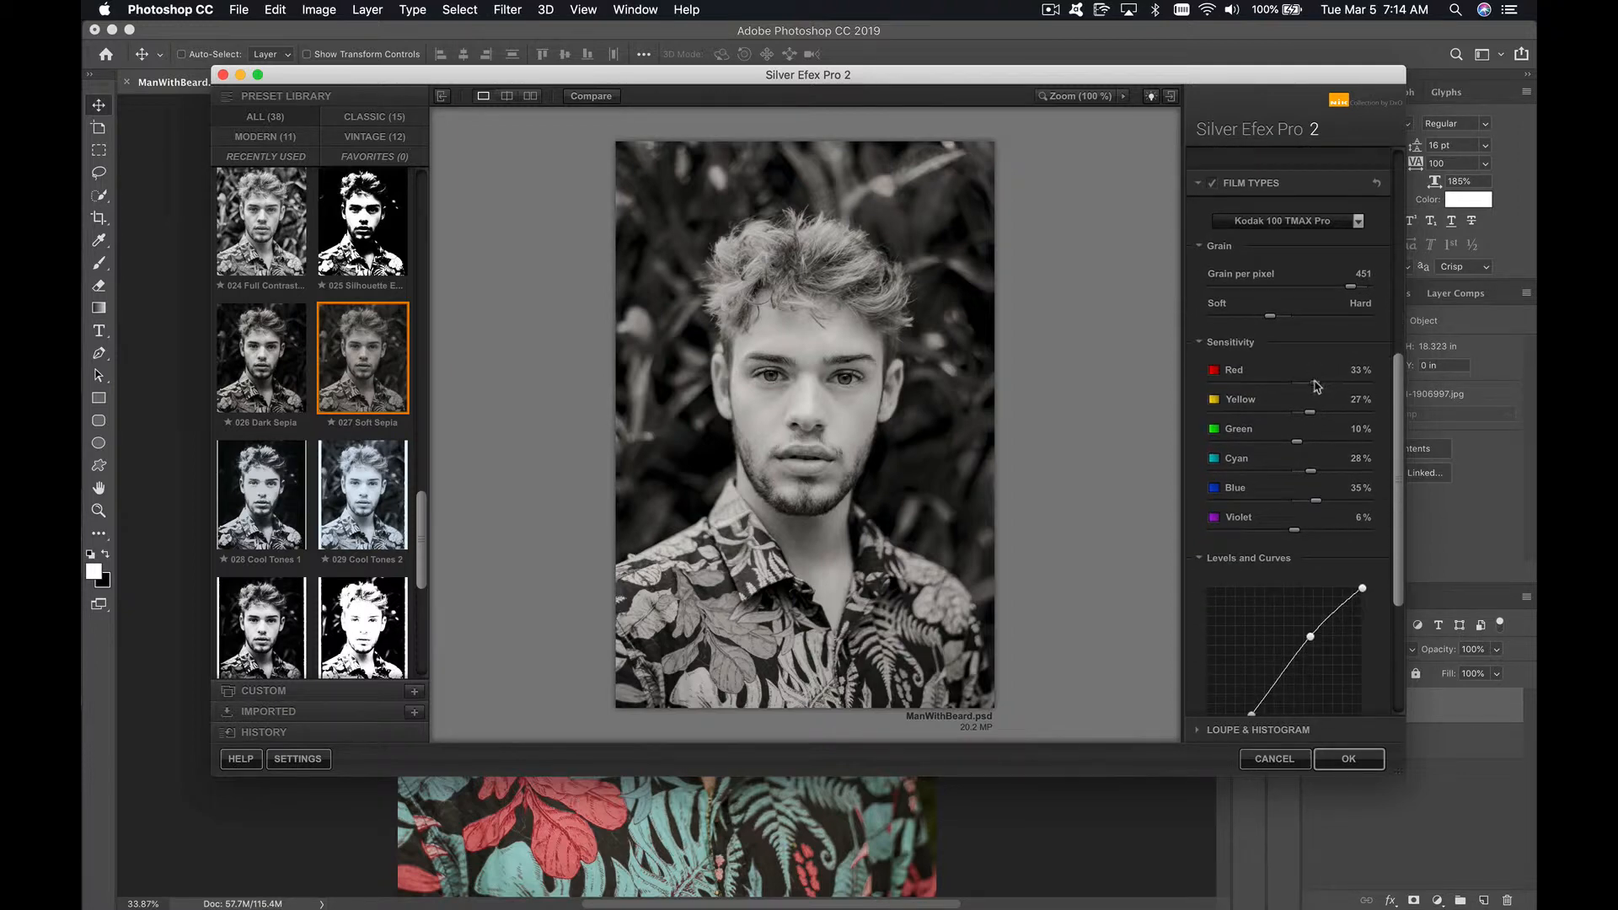
pyautogui.moveTo(1315, 384)
pyautogui.mouseDown()
pyautogui.moveTo(1288, 388)
pyautogui.moveTo(1308, 392)
pyautogui.mouseUp()
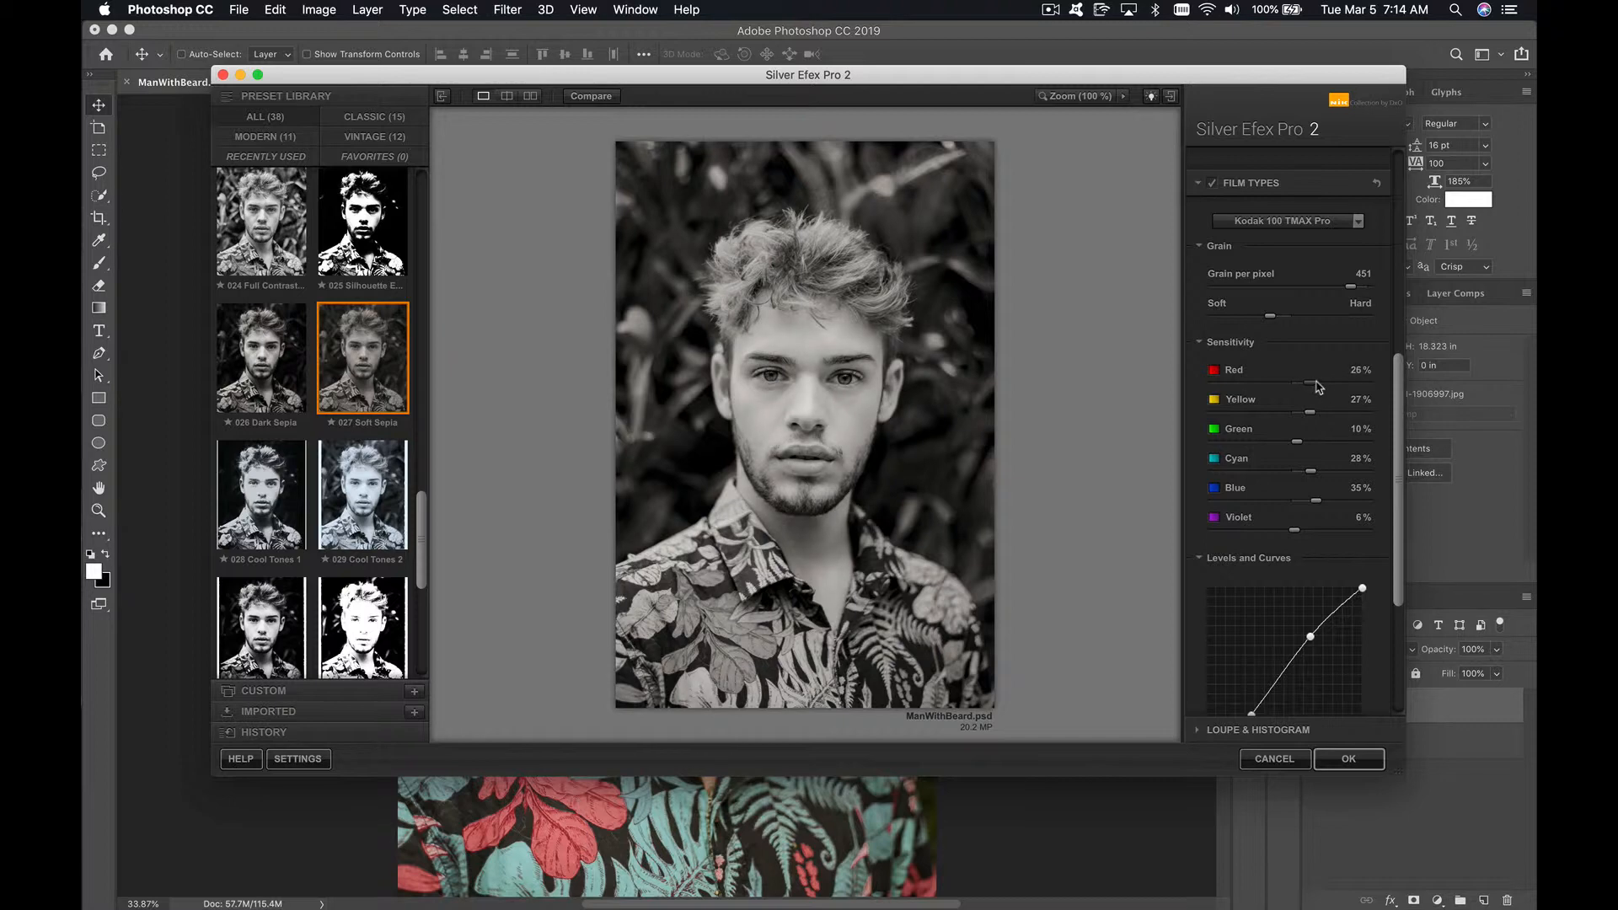
# Set the toning to Coffee 13 and burn edges to All Edges 1, and apply the filter to the BW layer.
pyautogui.scroll(-5, 1404, 496)
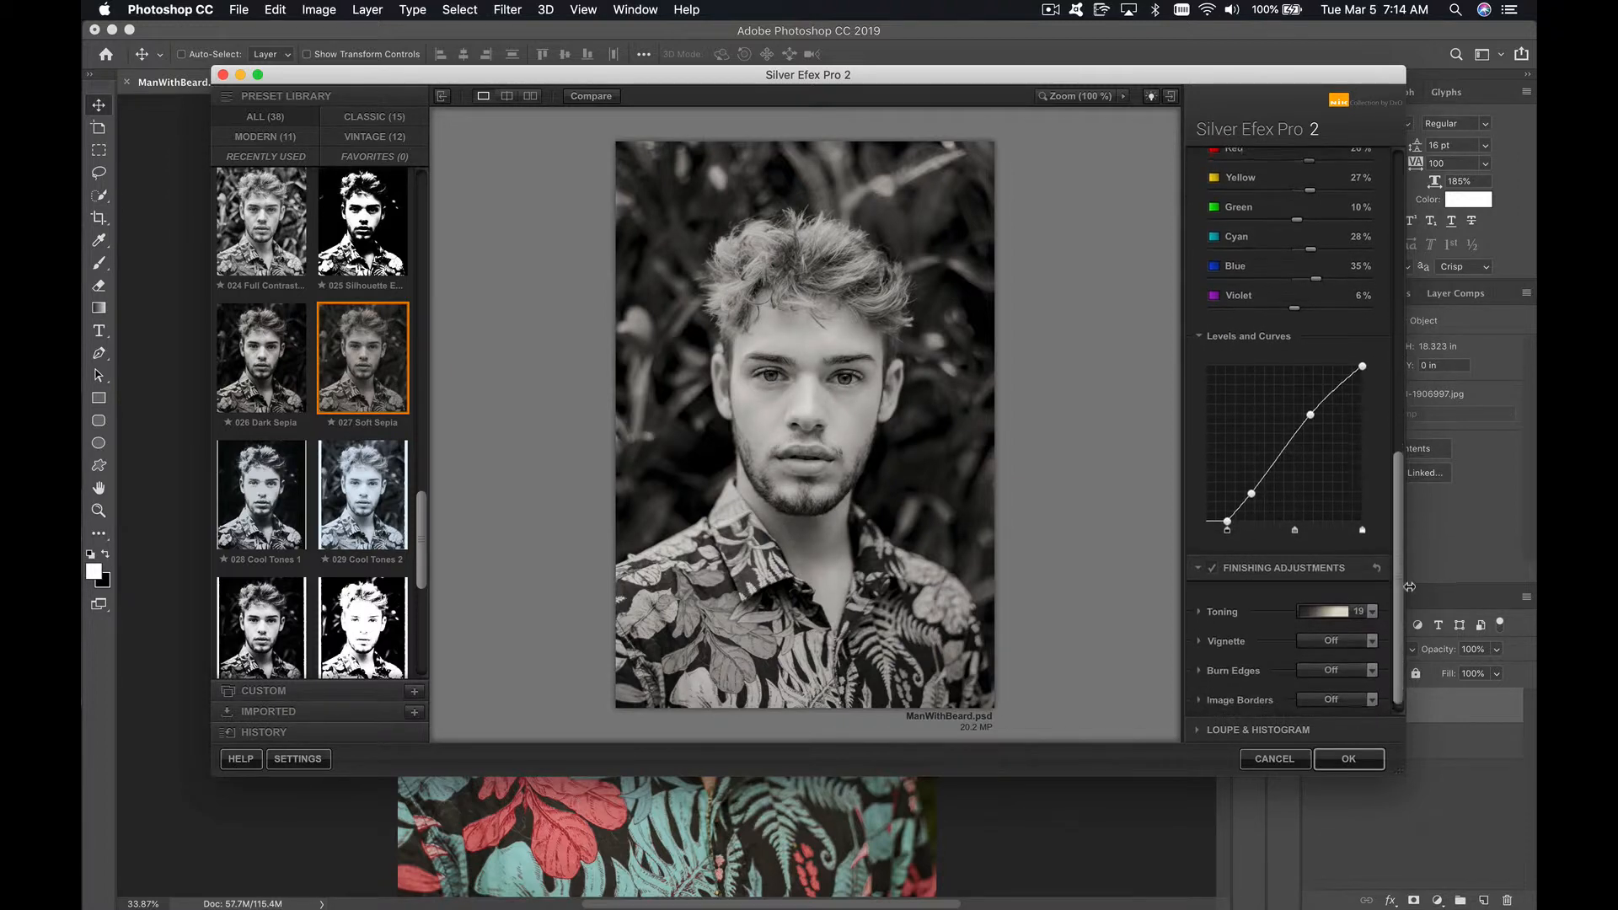
pyautogui.click(1372, 594)
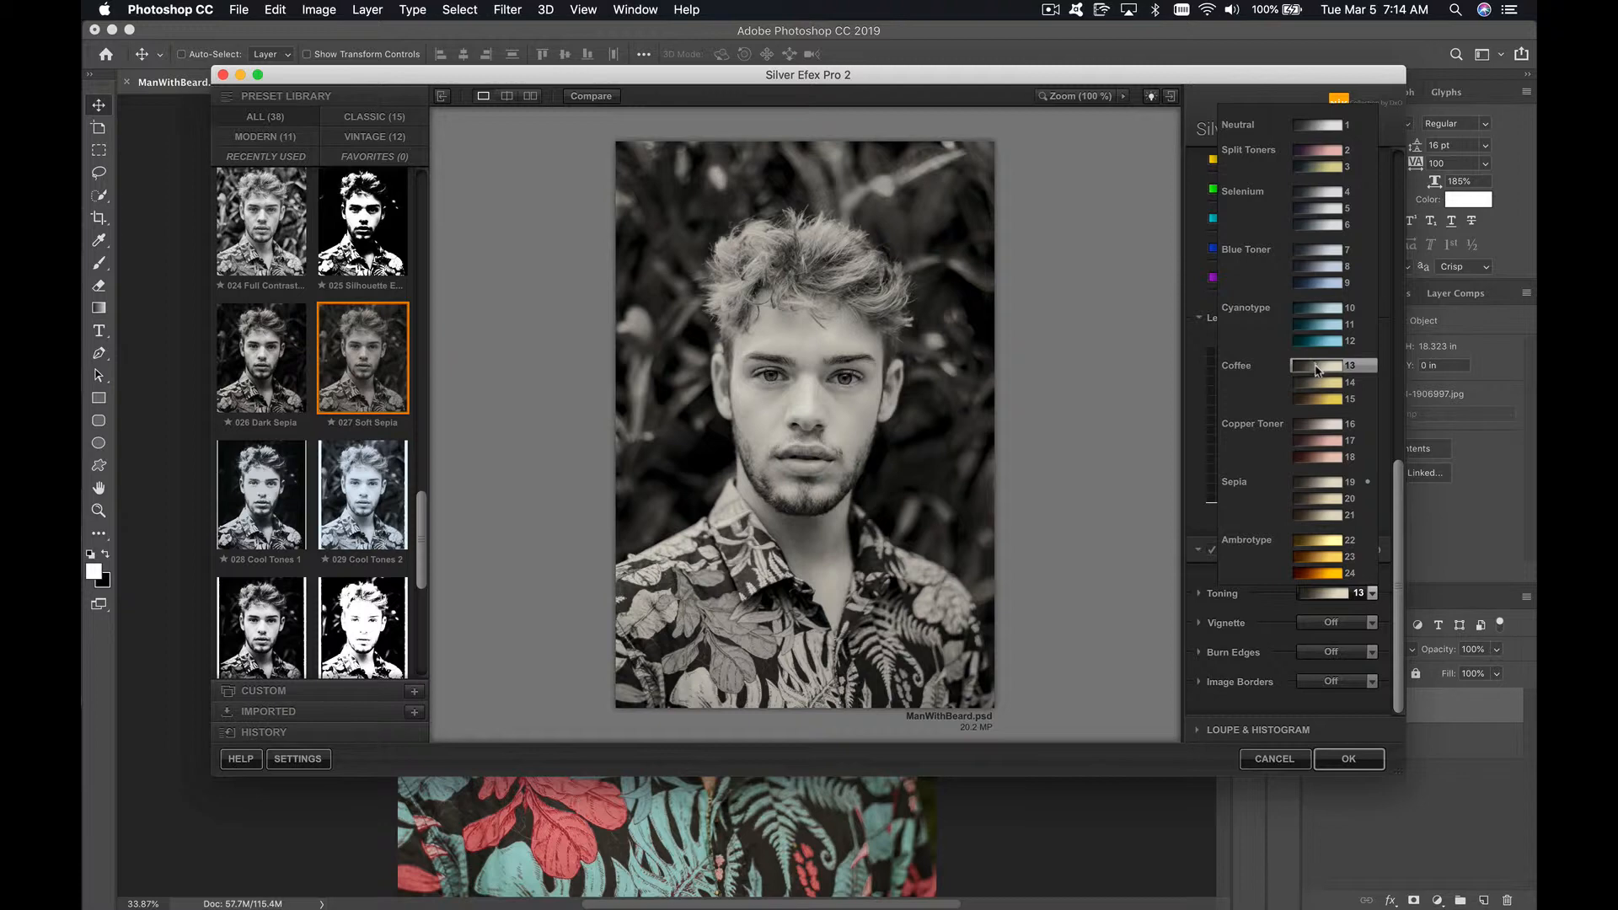
pyautogui.click(1317, 366)
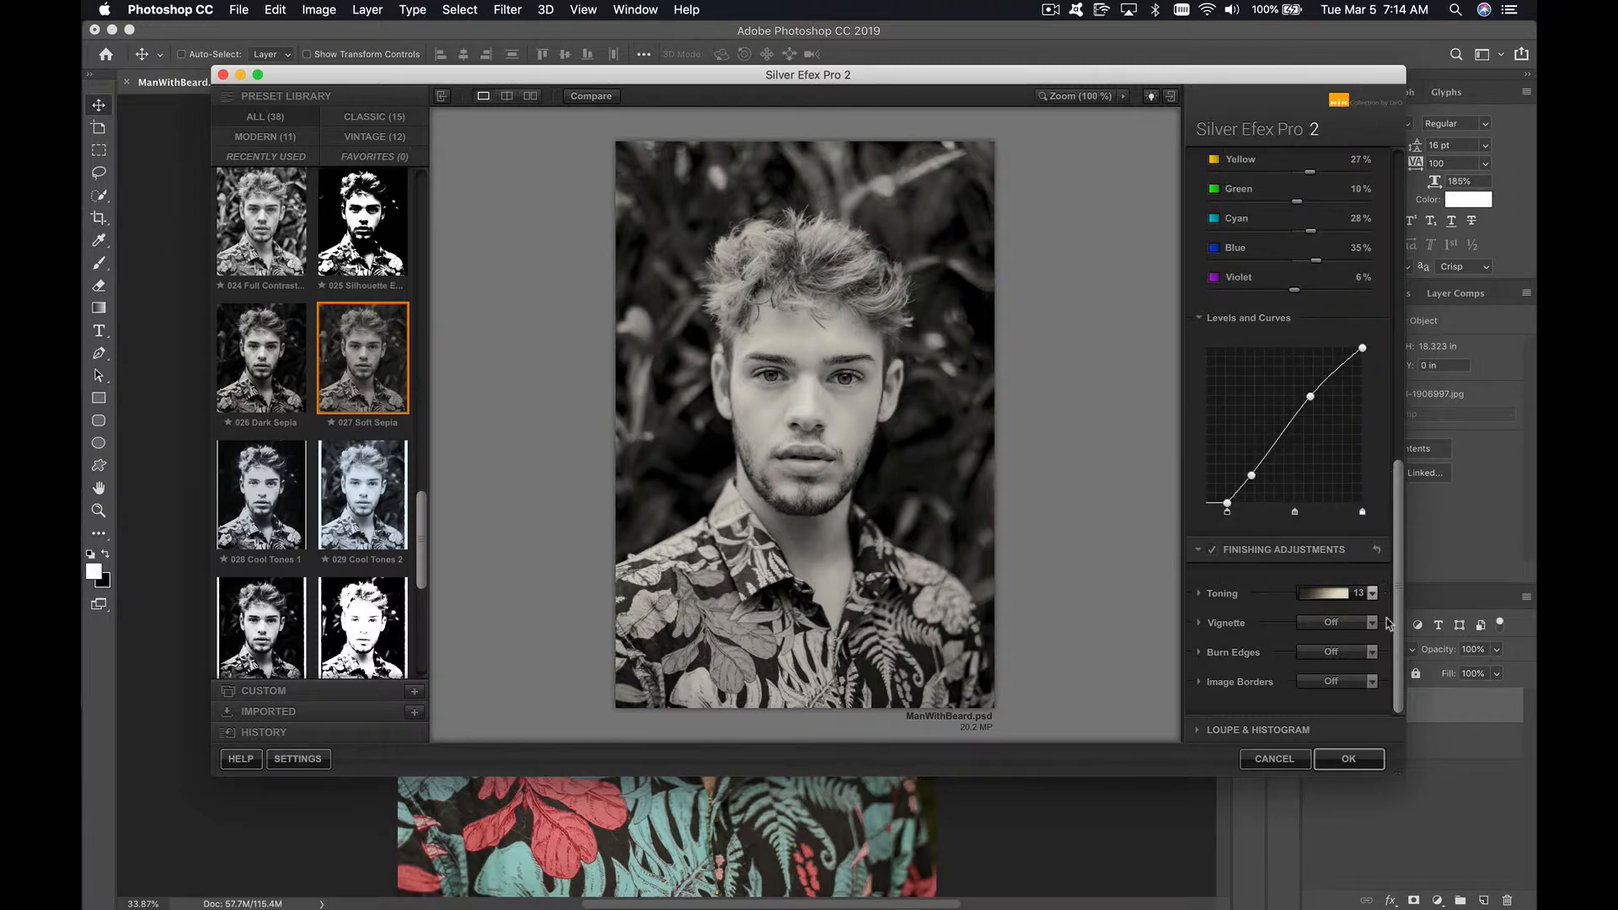
pyautogui.click(1372, 652)
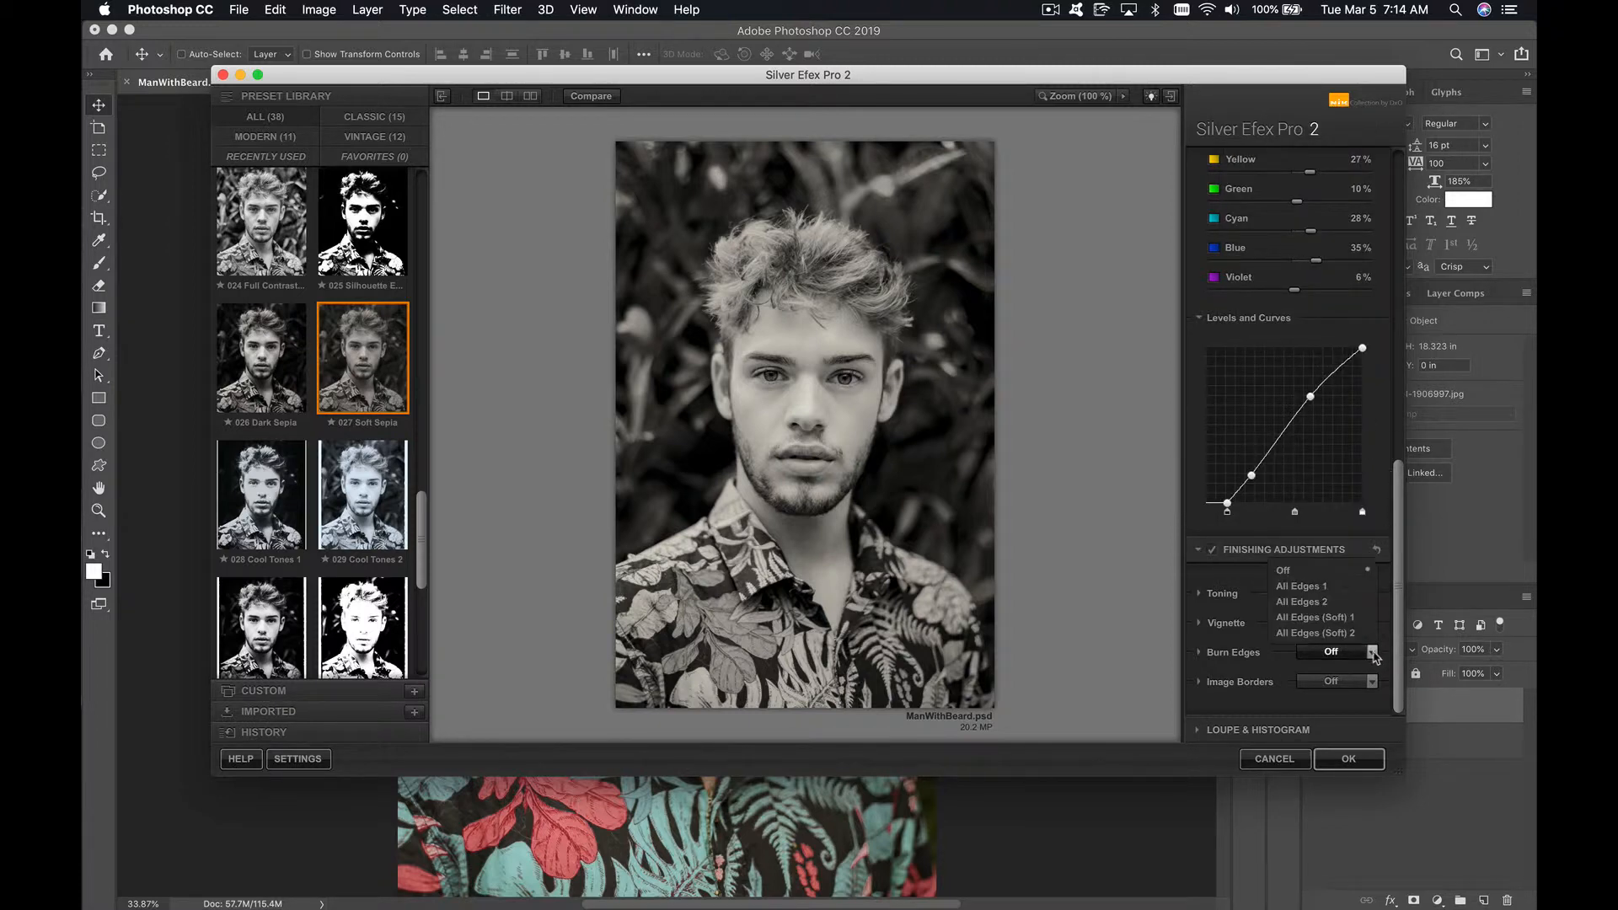
pyautogui.click(1351, 593)
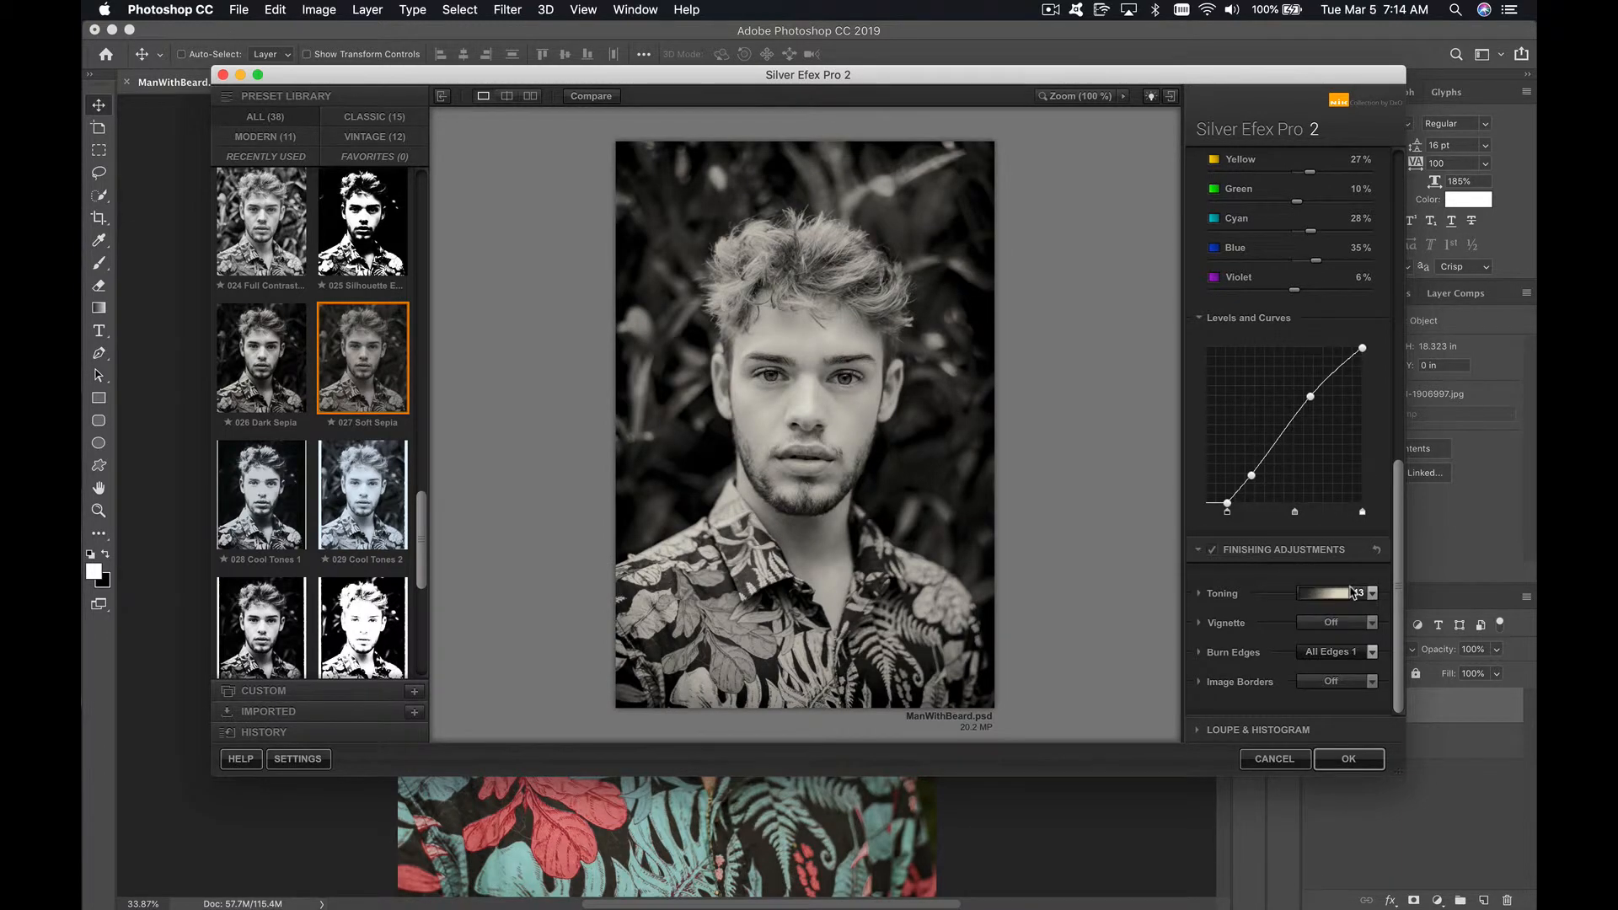
pyautogui.click(1364, 761)
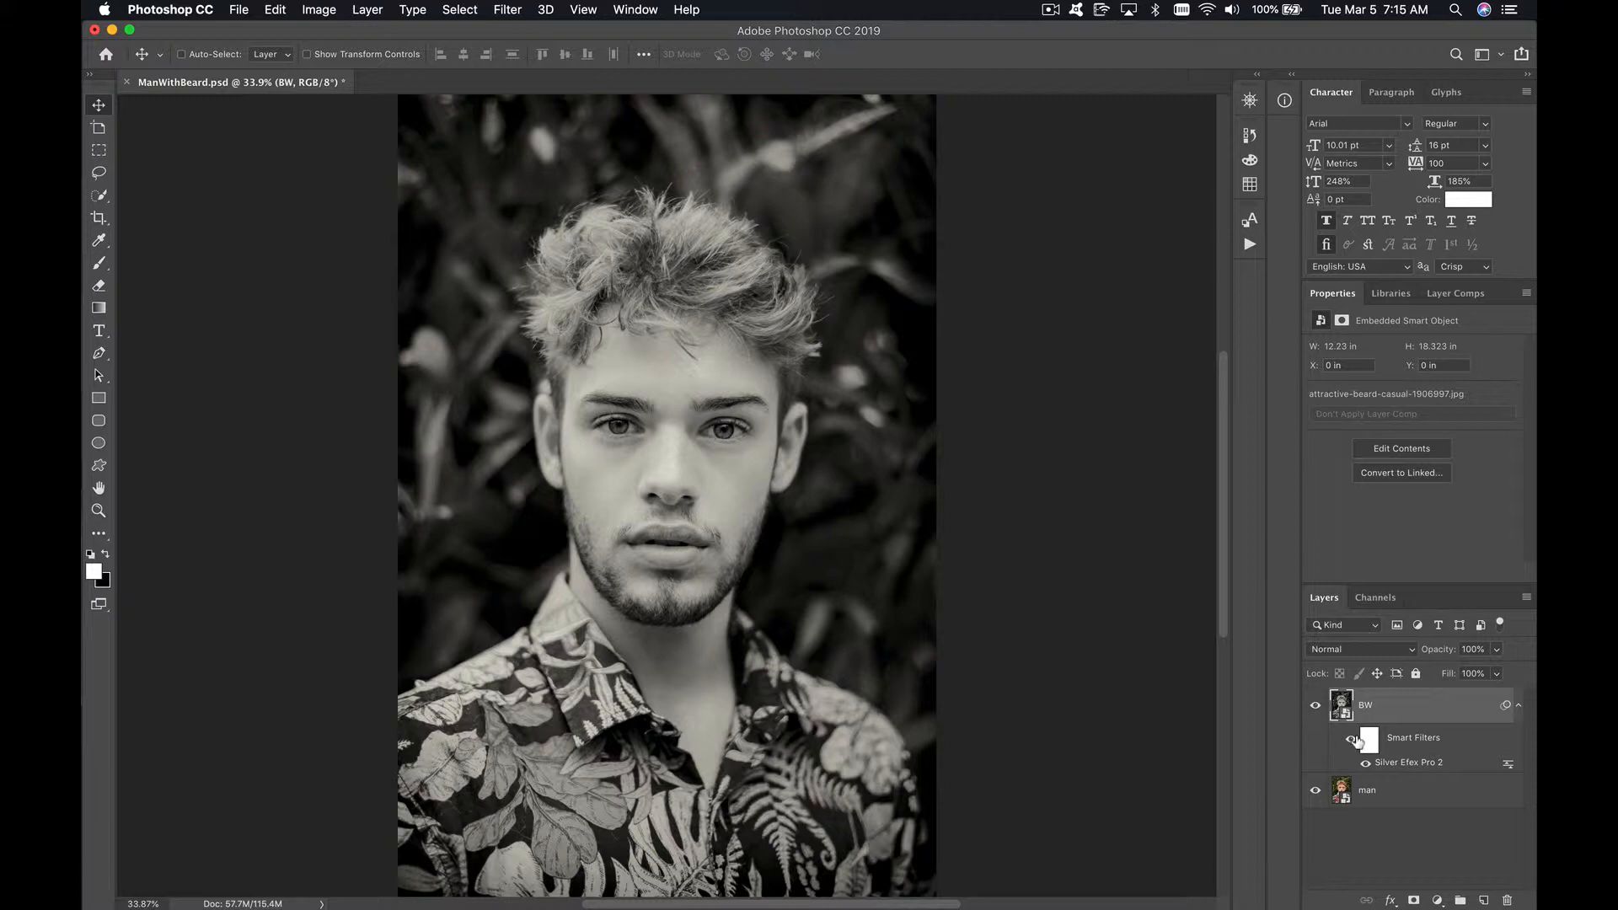
# Hide and show the BW layer to compare it with the color original, and try it at 73% opacity before restoring 100%.
pyautogui.click(1317, 708)
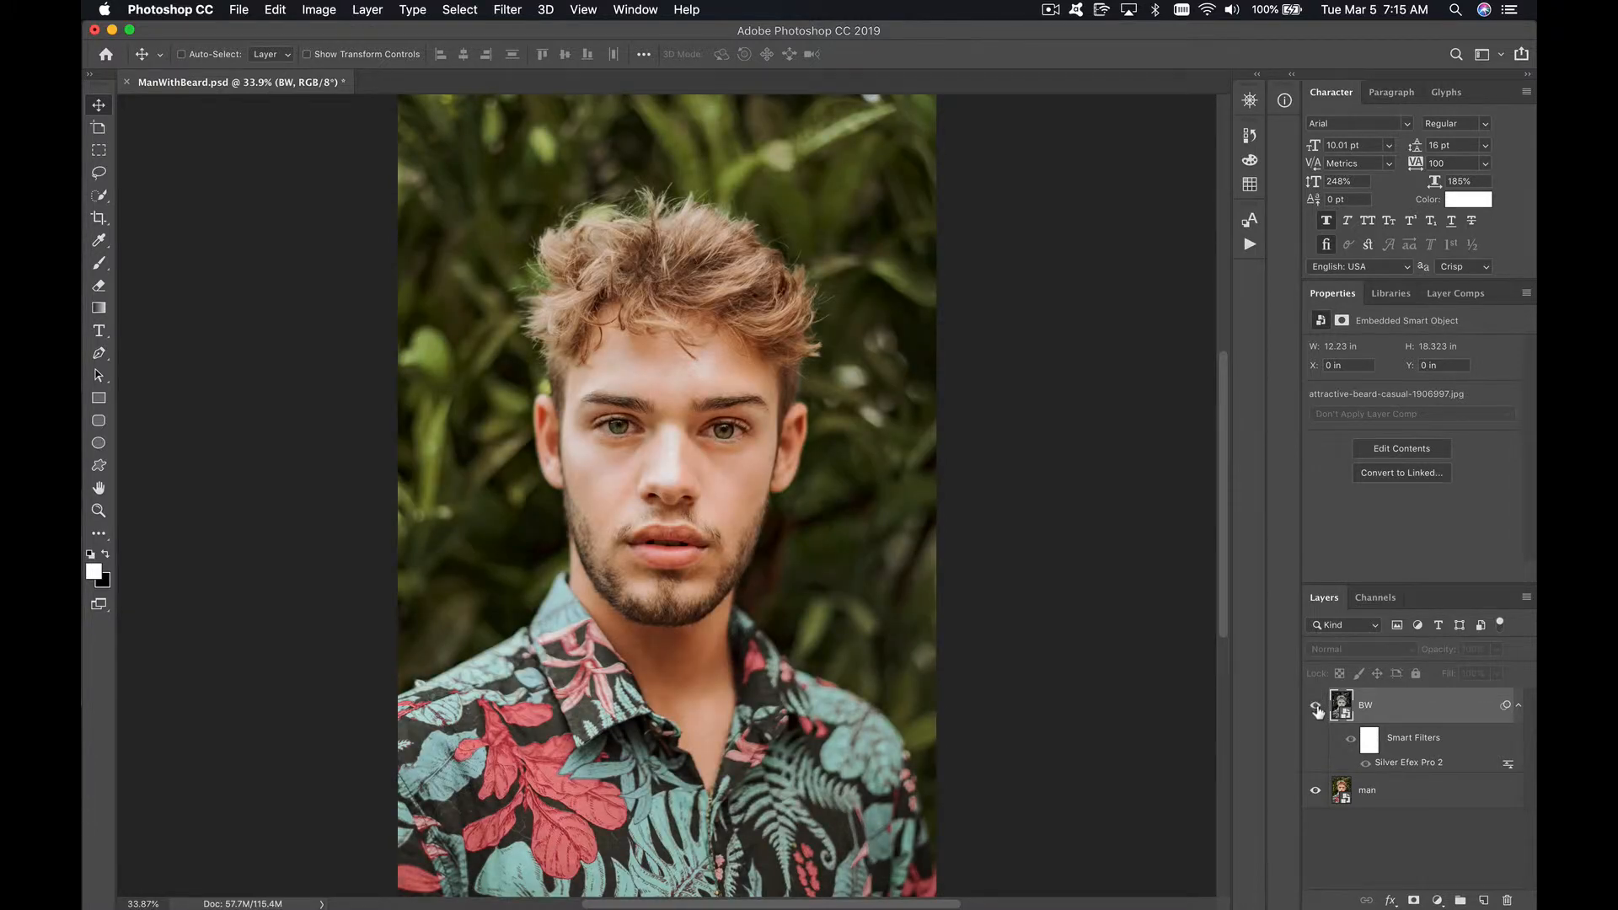
pyautogui.click(1316, 709)
pyautogui.click(1497, 652)
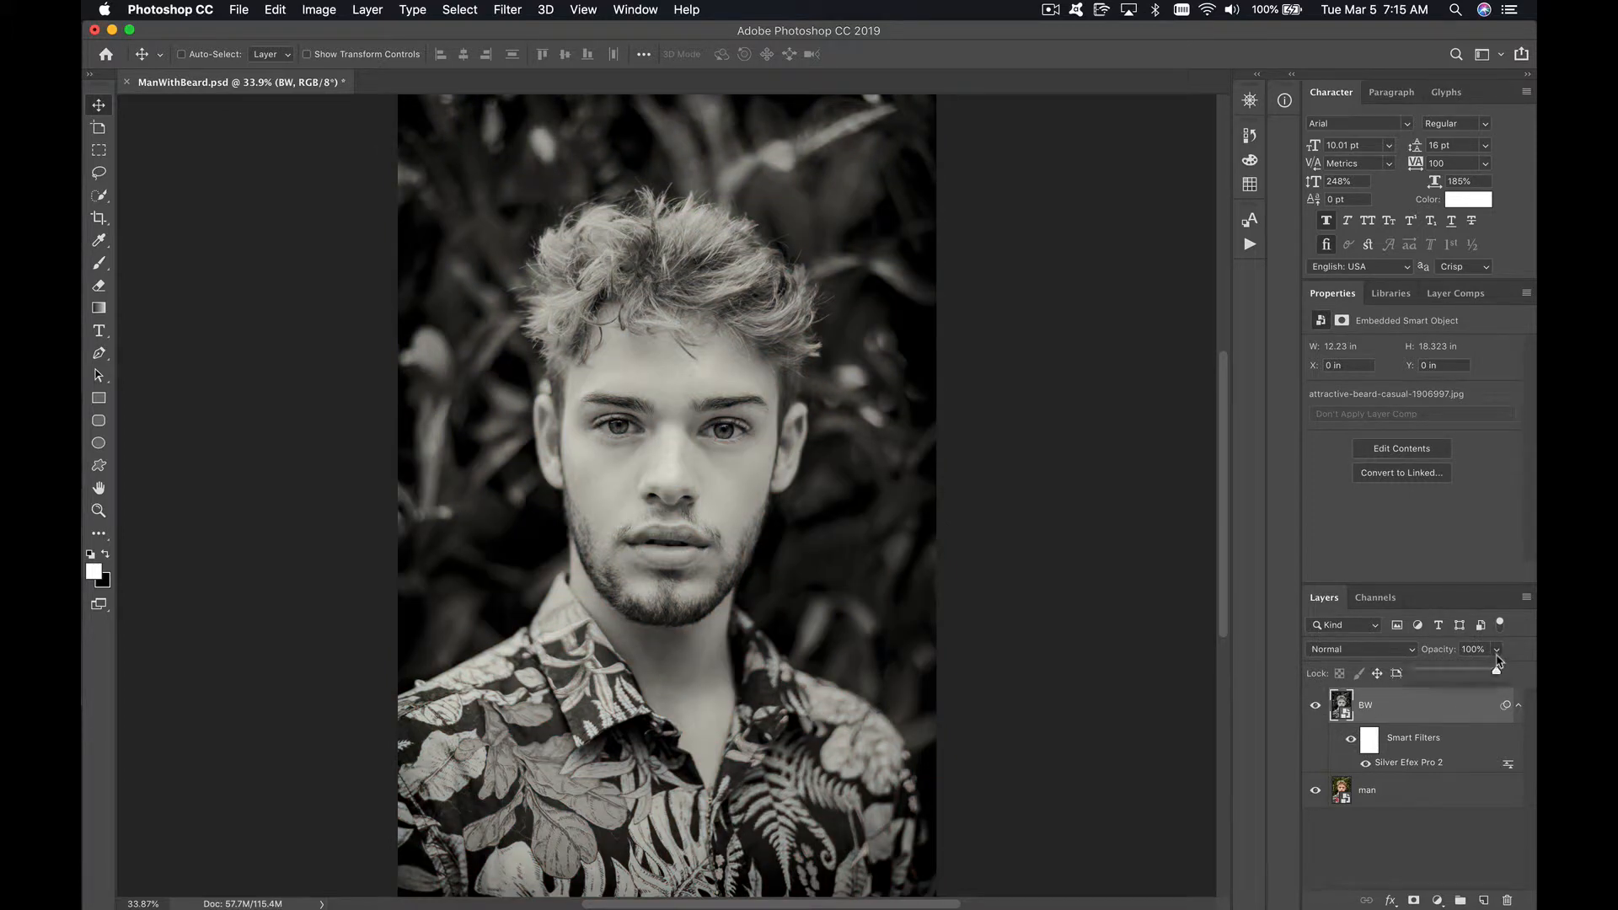
pyautogui.moveTo(1497, 671); pyautogui.dragTo(1476, 675)
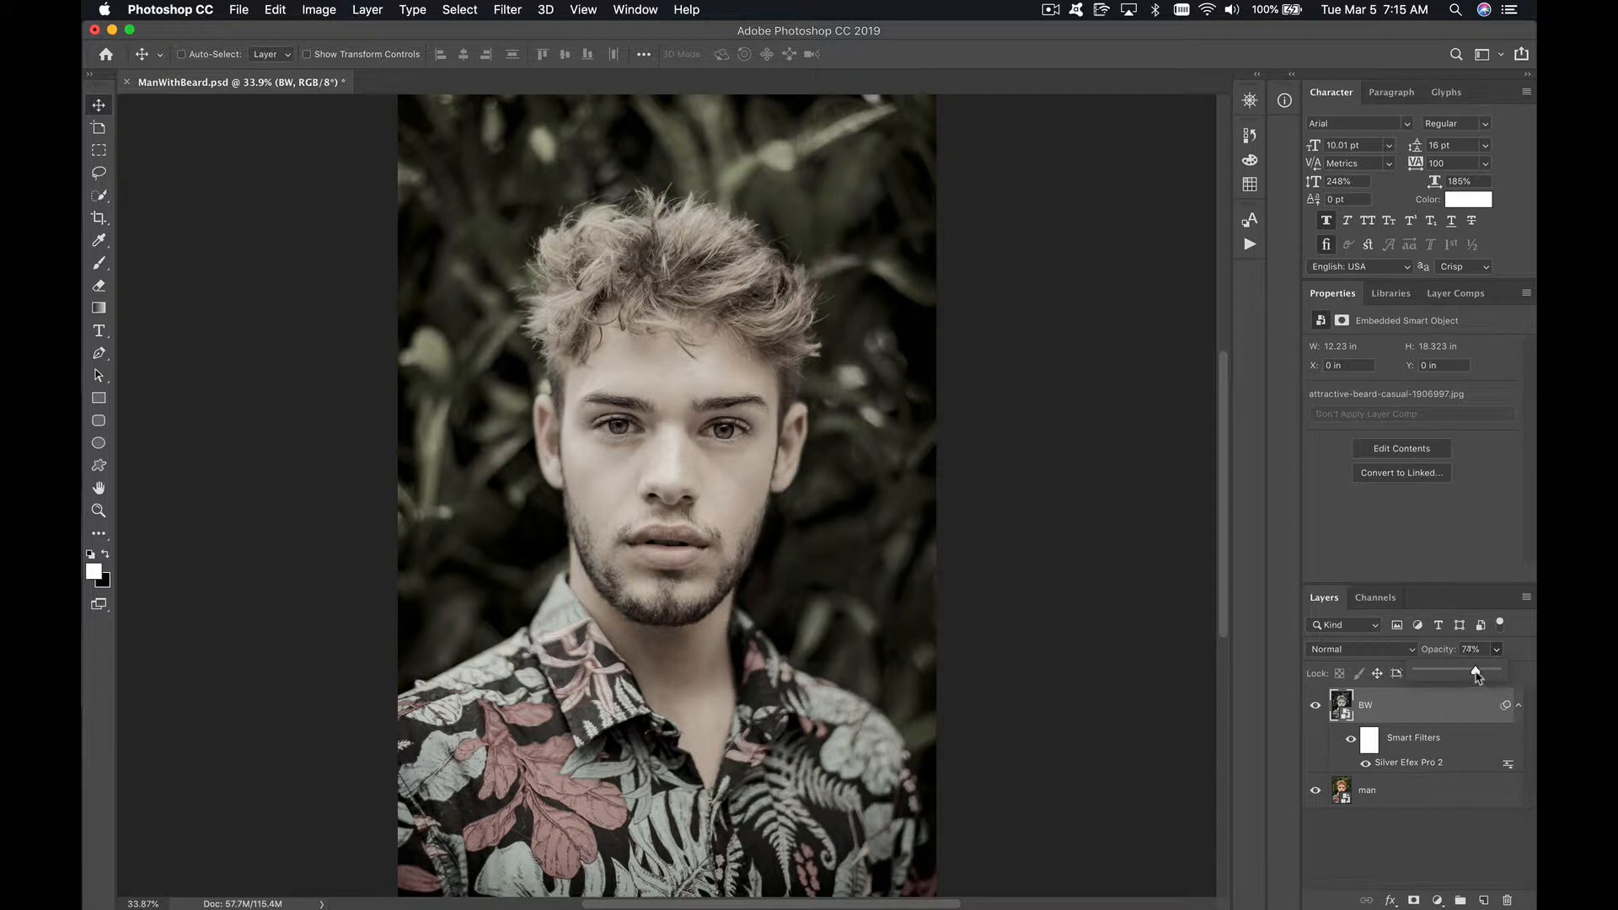
pyautogui.click(1497, 653)
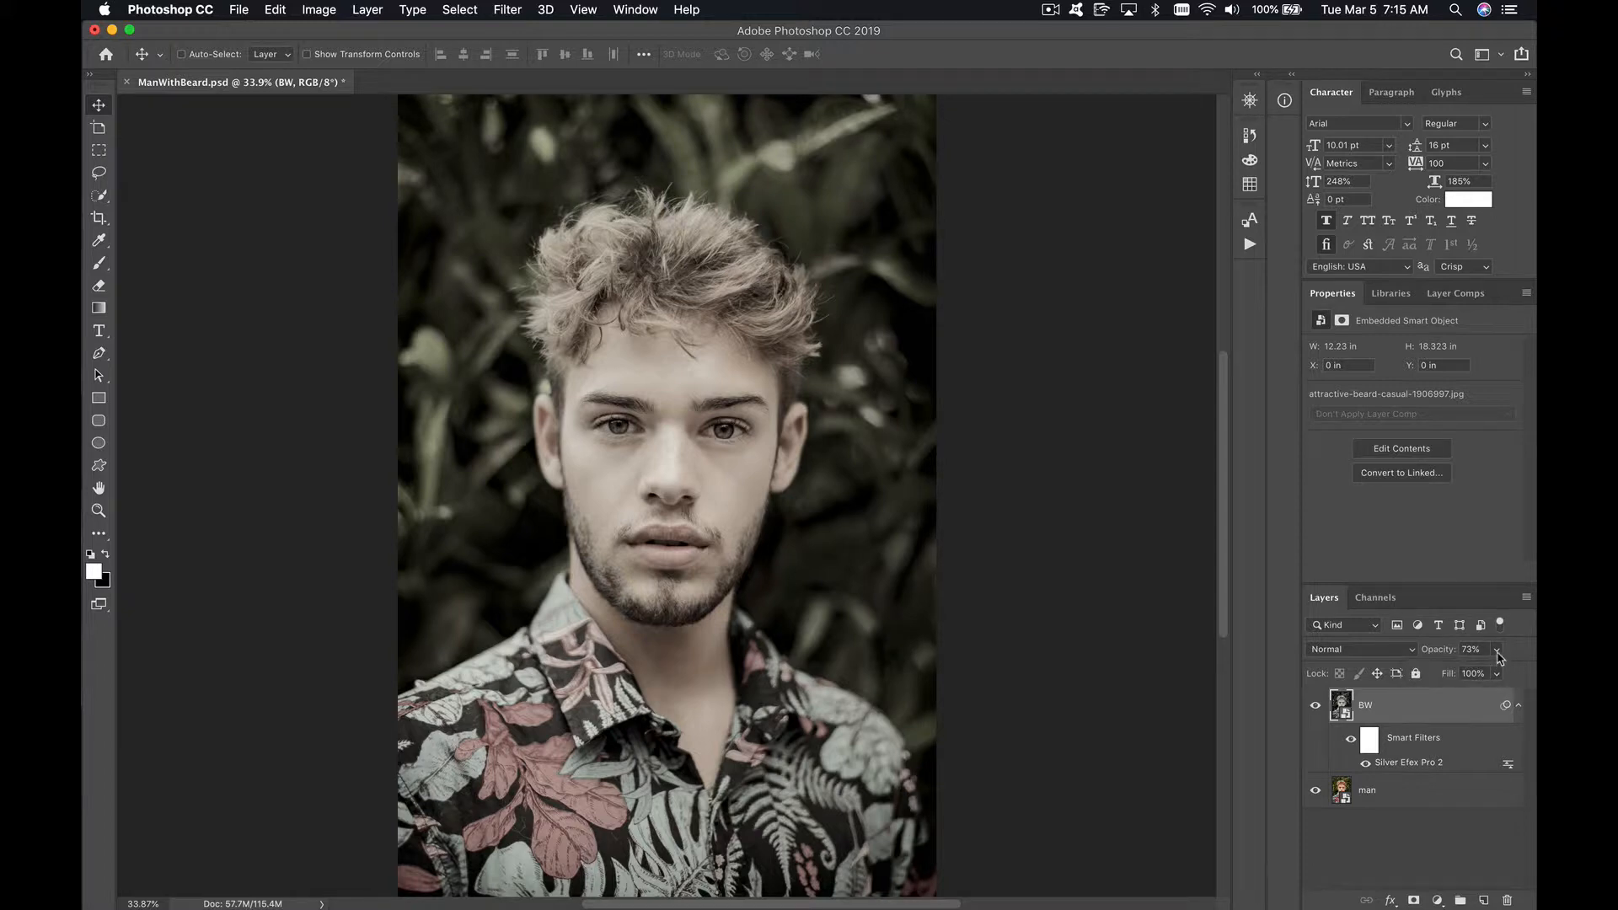
pyautogui.click(1498, 653)
pyautogui.moveTo(1495, 675); pyautogui.dragTo(1526, 678)
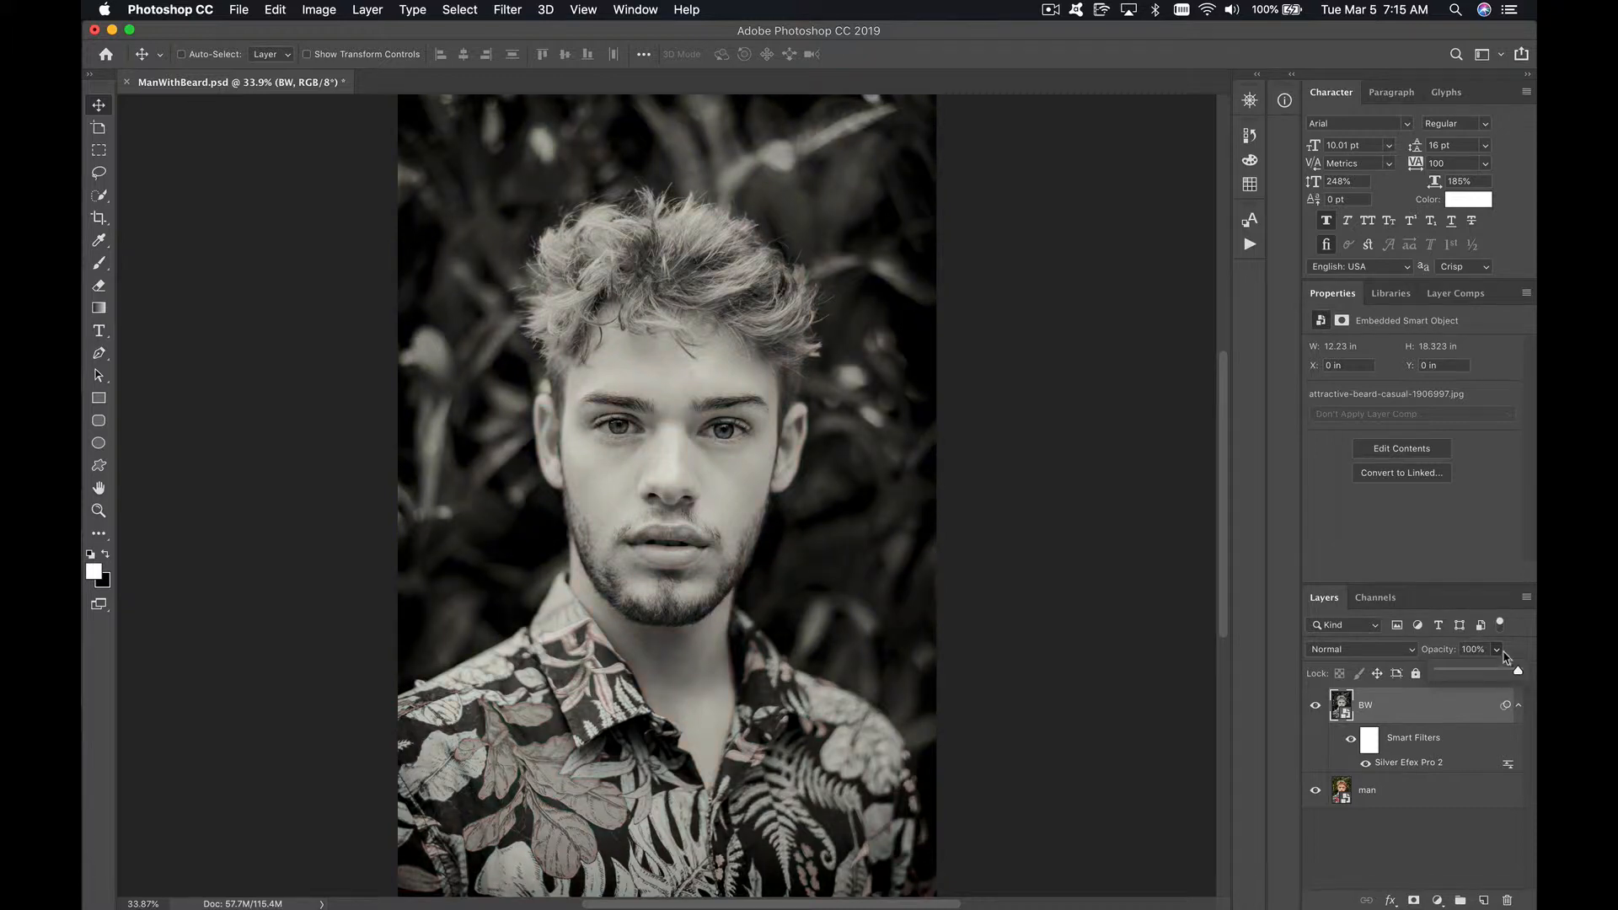
pyautogui.click(1506, 657)
# Select the Smart Filters mask of the BW layer, invert it to black and invert it back to white.
pyautogui.click(1370, 740)
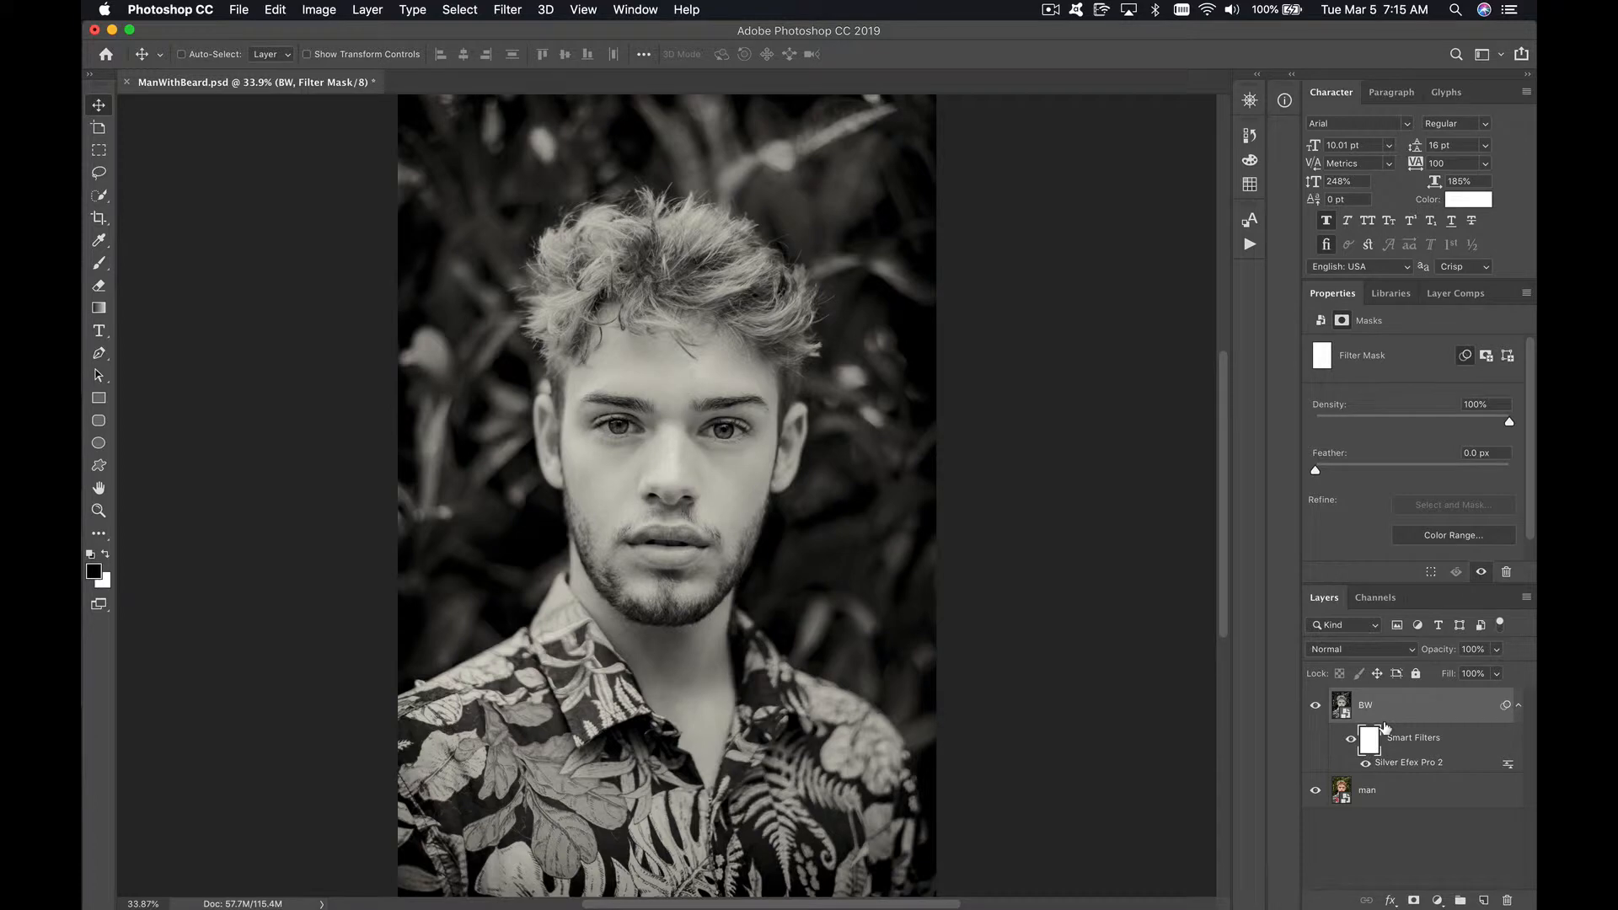
pyautogui.press('super+i')
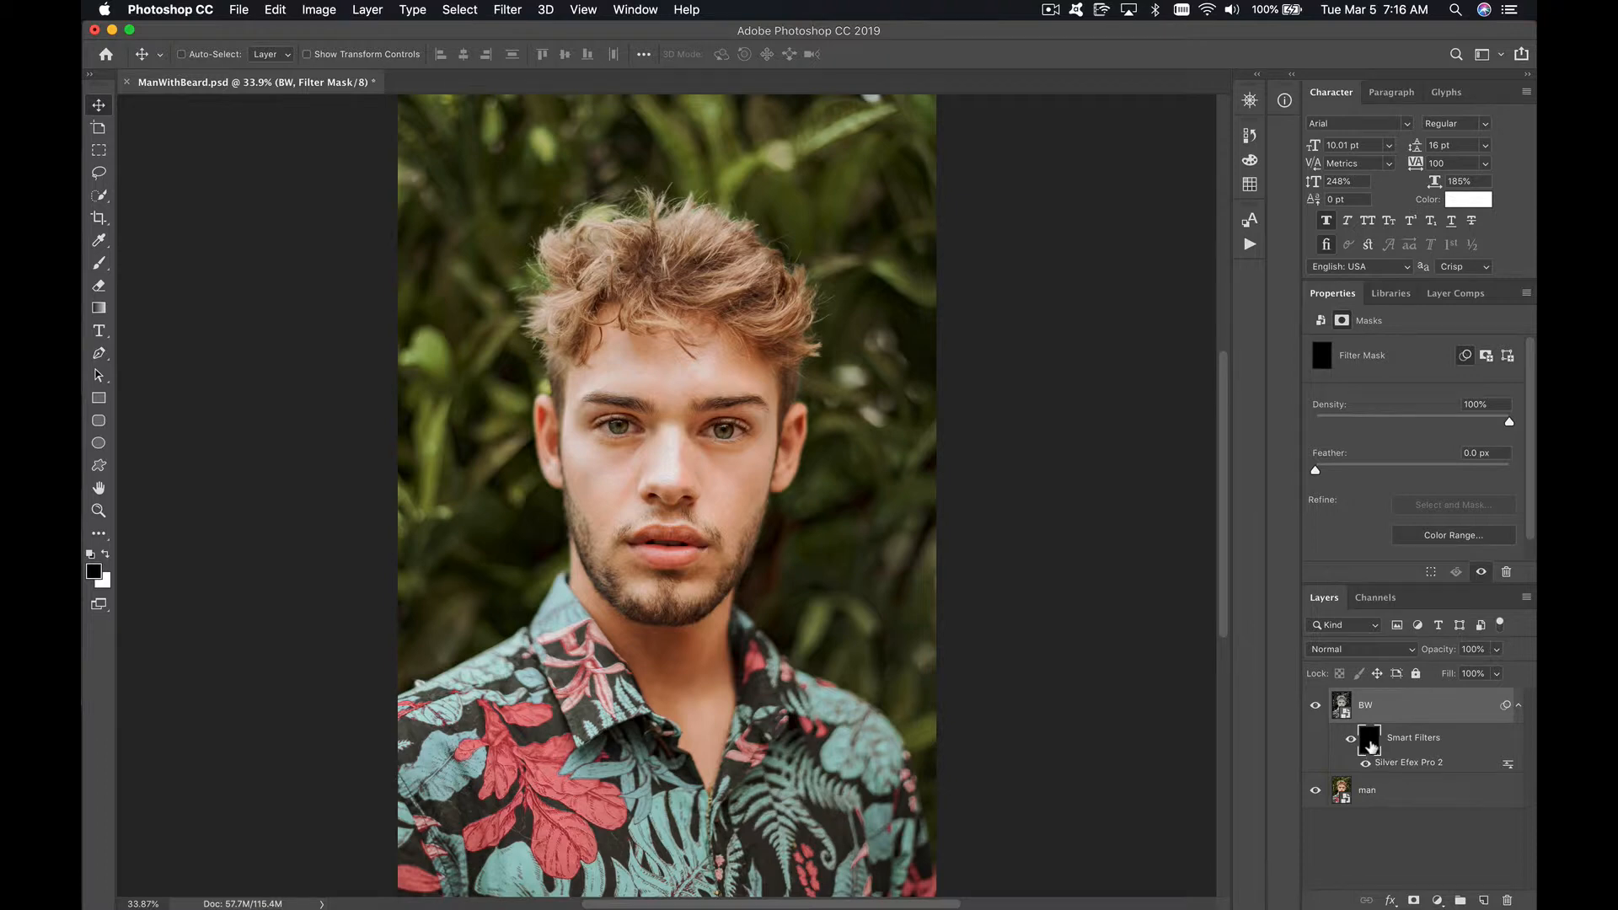
pyautogui.press('super+i')
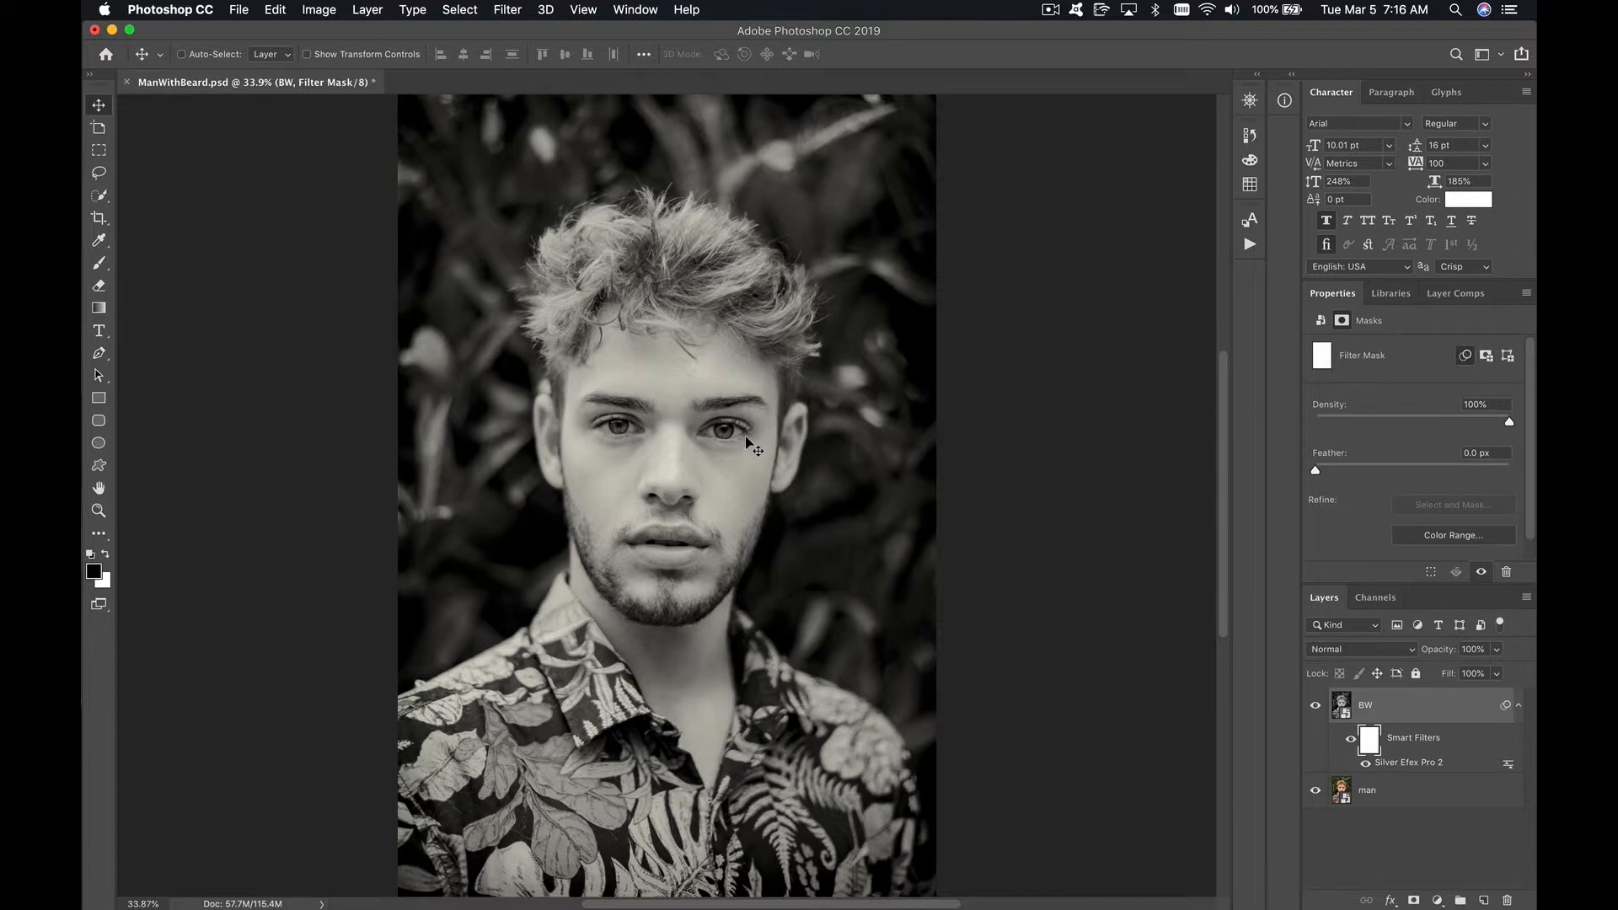
# Paint black on the filter mask over both irises with a 50 px brush to bring back the eyes' original color.
pyautogui.press('super+1')
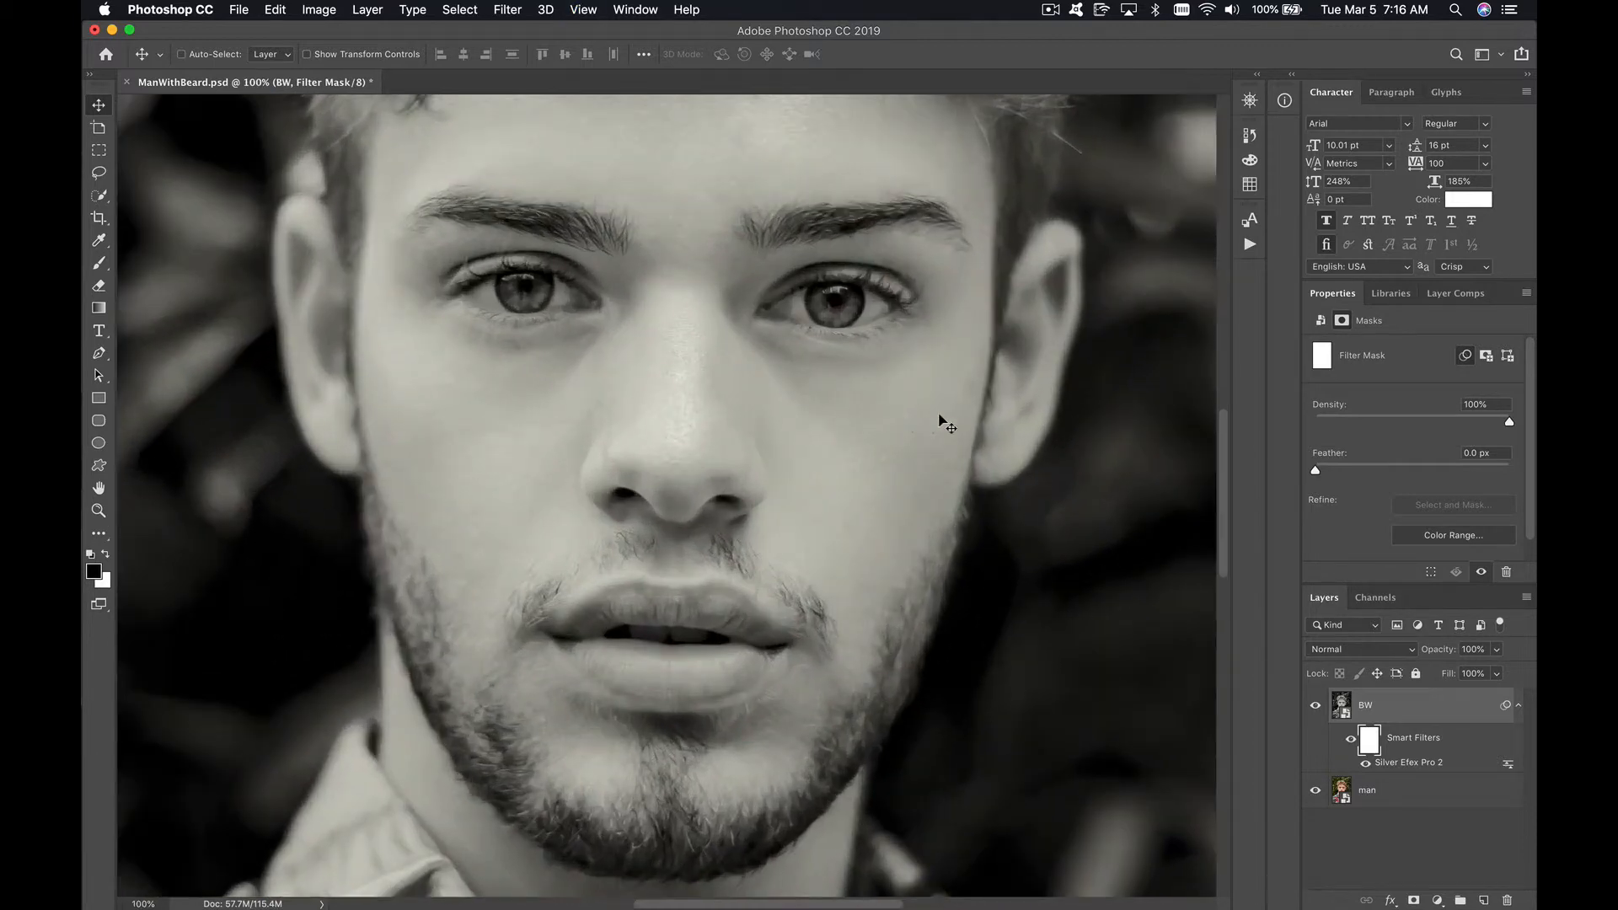
pyautogui.moveTo(1223, 459); pyautogui.dragTo(1223, 434)
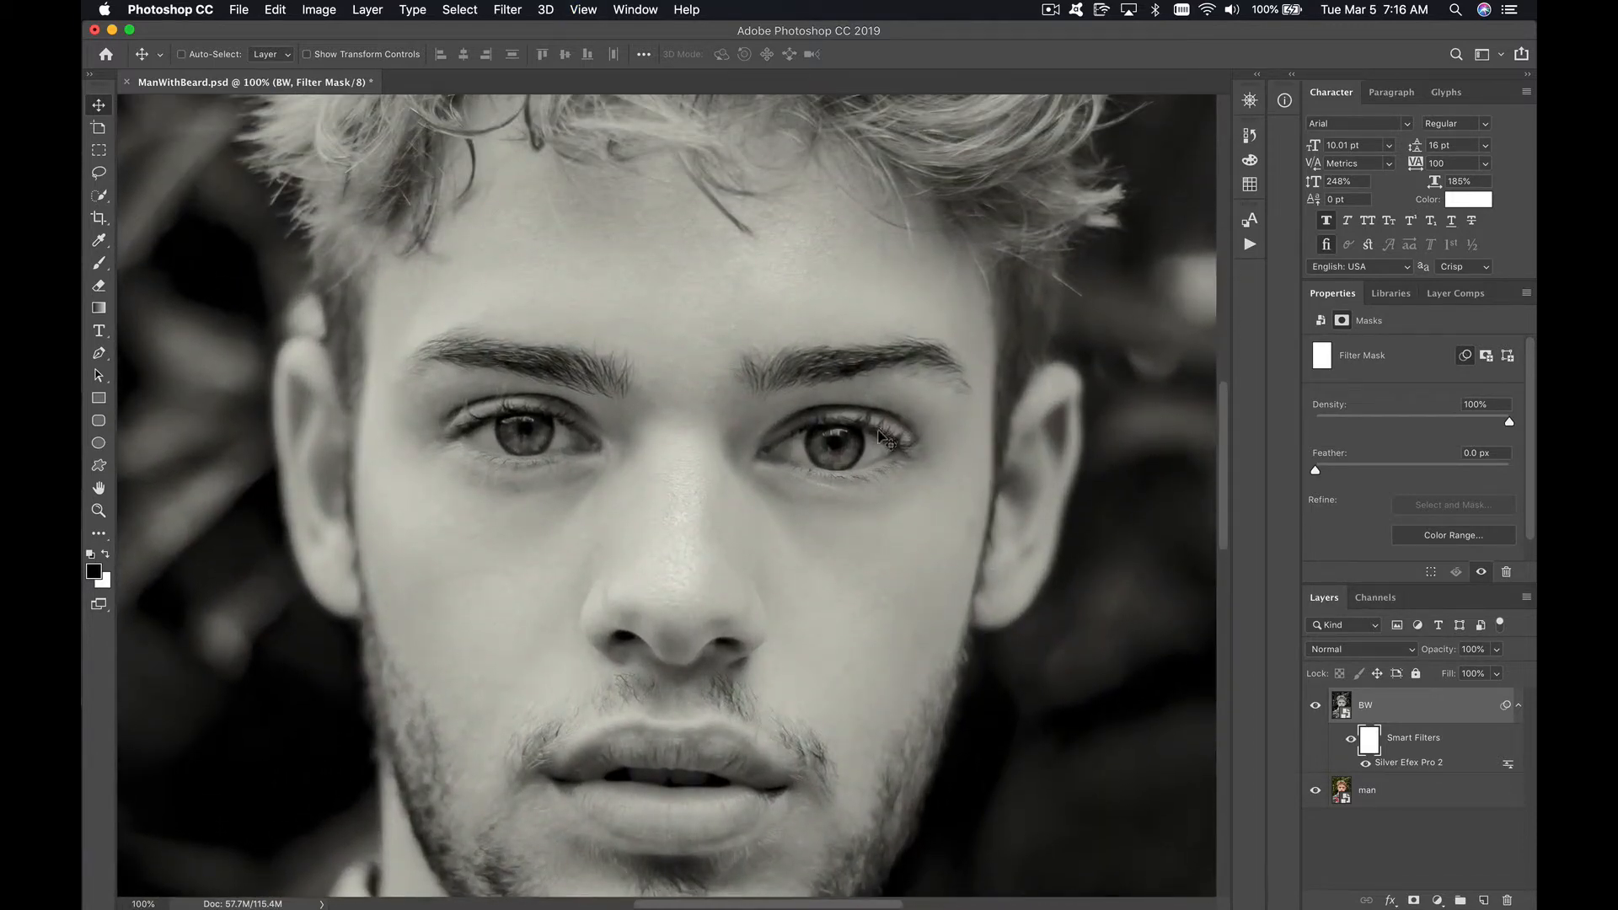
pyautogui.press('b')
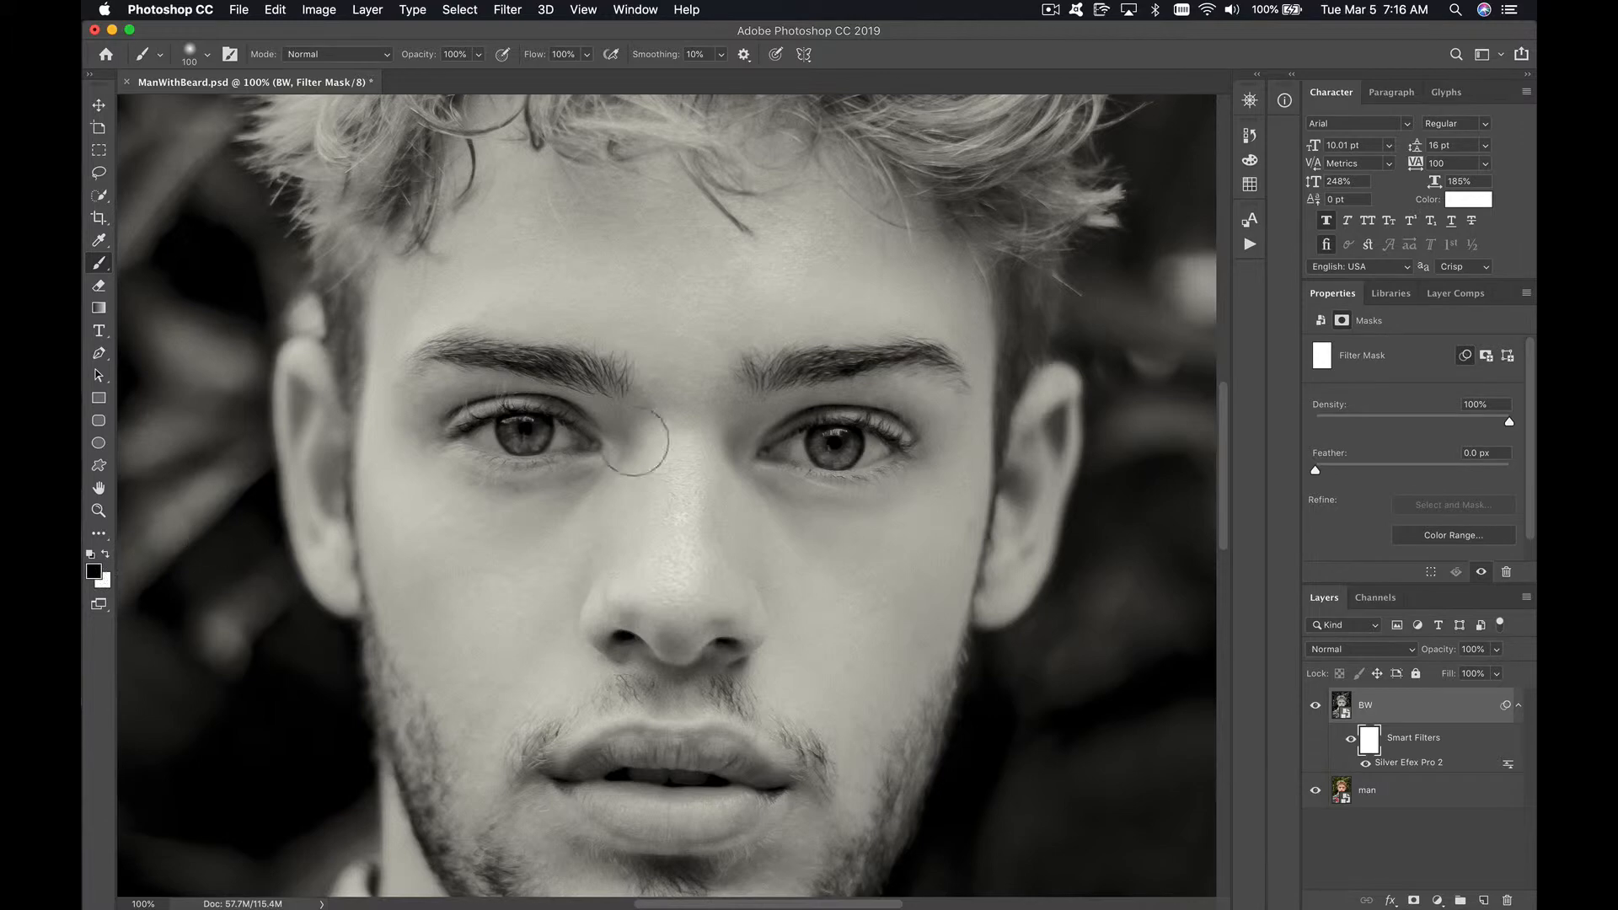
pyautogui.press('[')
pyautogui.press('[')
pyautogui.press('[')
pyautogui.press('[')
pyautogui.press('[')
pyautogui.moveTo(851, 442); pyautogui.dragTo(836, 452)
pyautogui.moveTo(527, 409)
pyautogui.mouseDown()
pyautogui.moveTo(516, 432)
pyautogui.moveTo(537, 432)
pyautogui.moveTo(514, 438)
pyautogui.moveTo(528, 436)
pyautogui.mouseUp()
pyautogui.moveTo(862, 448); pyautogui.dragTo(838, 448)
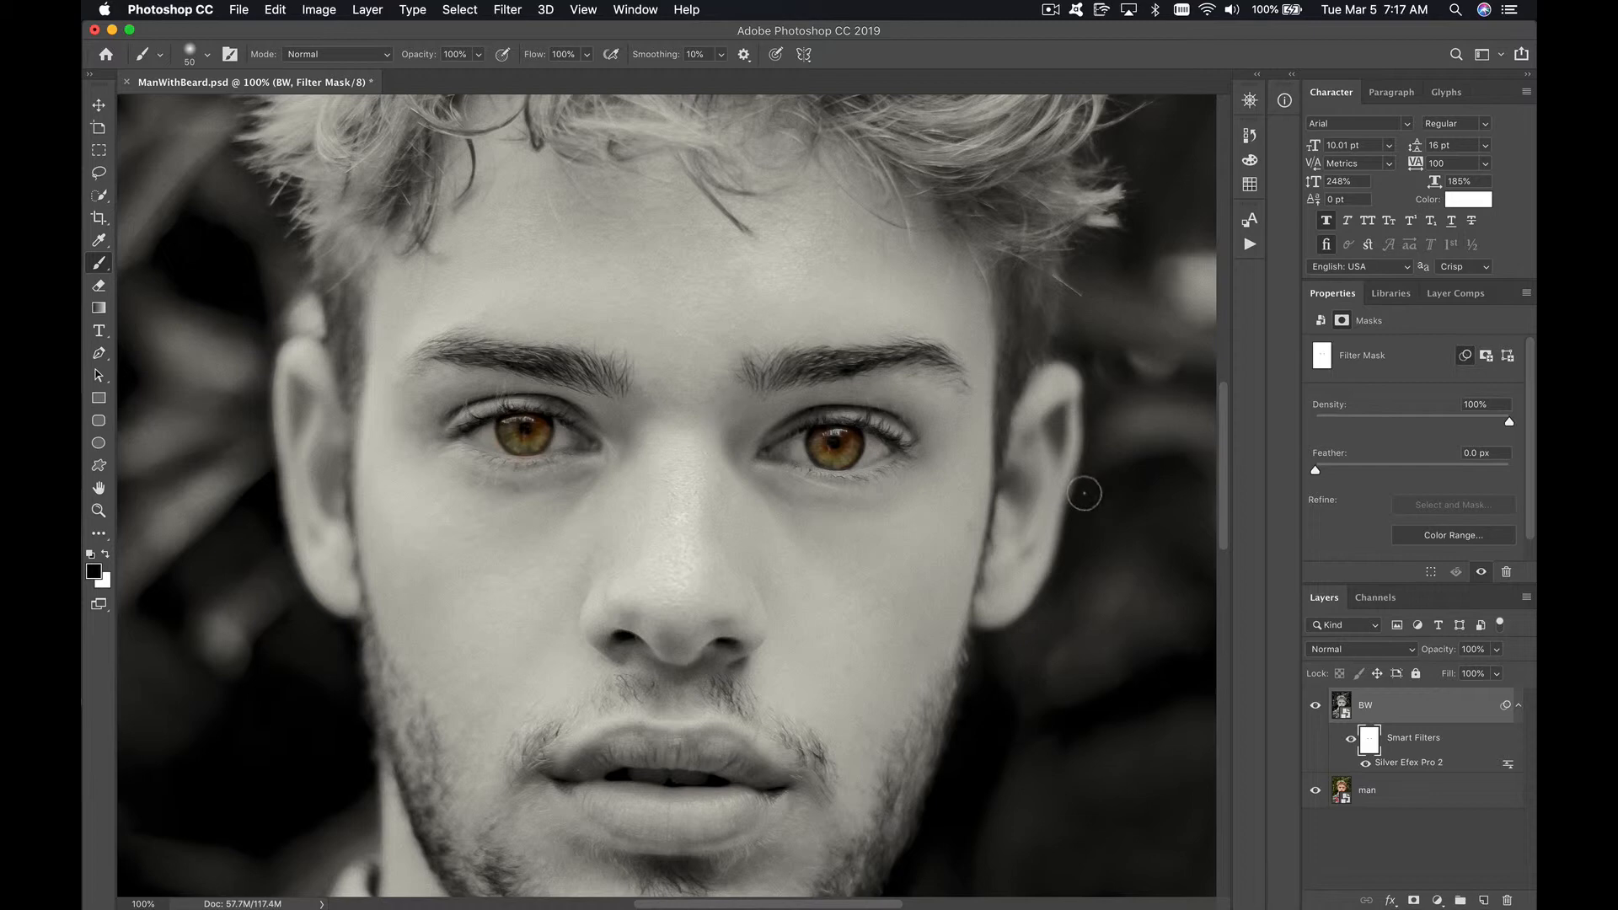
pyautogui.press('super+0')
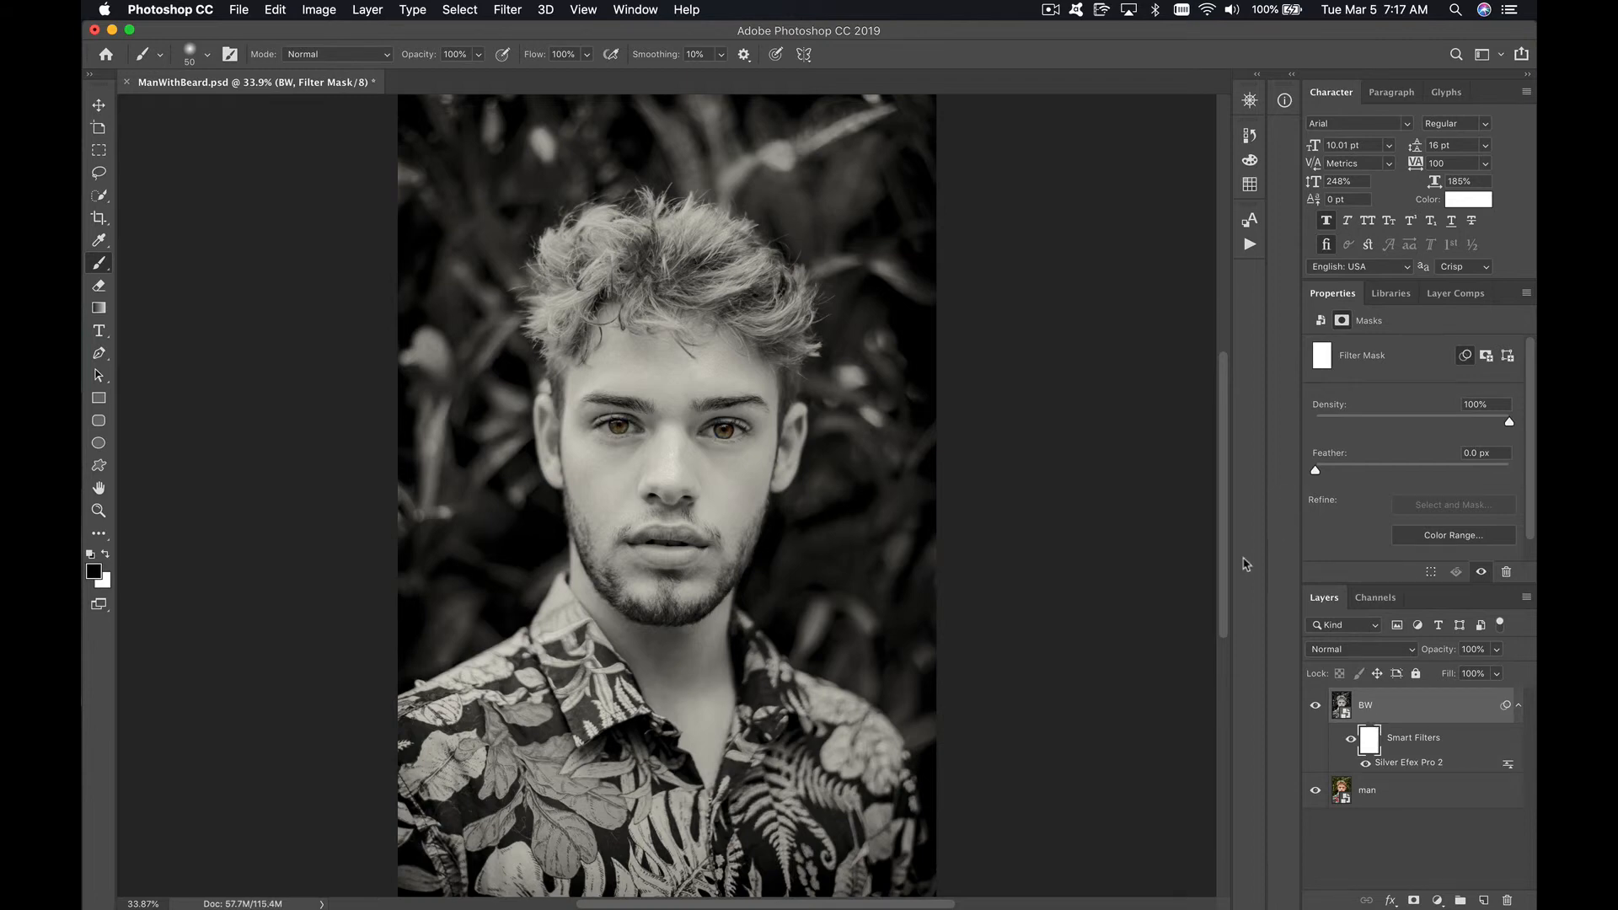
pyautogui.press('super+z')
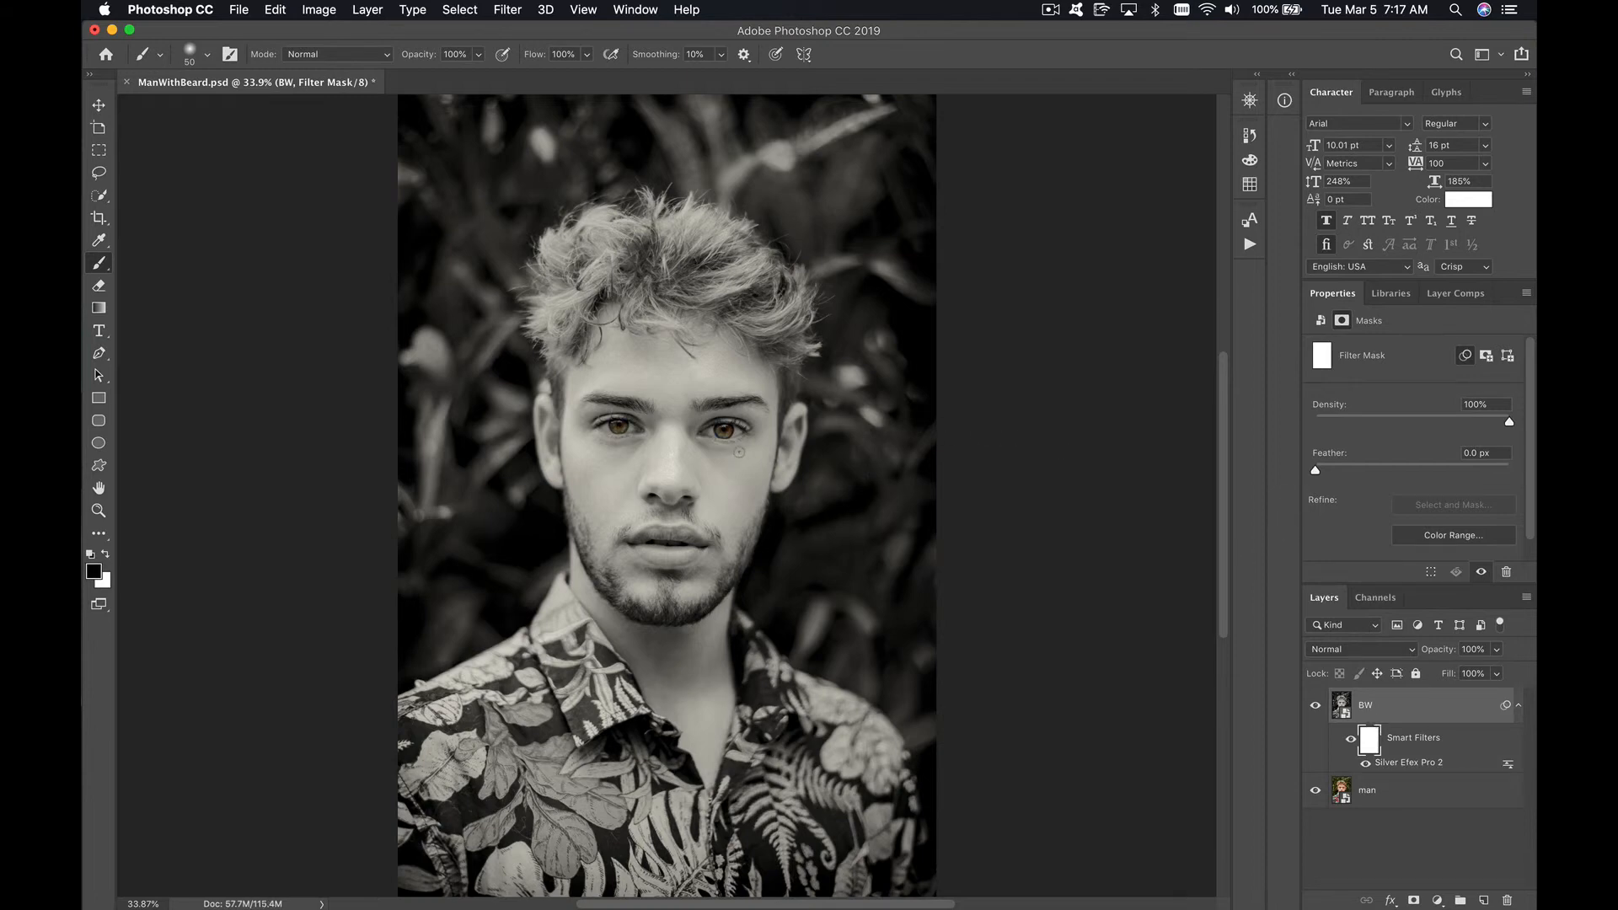